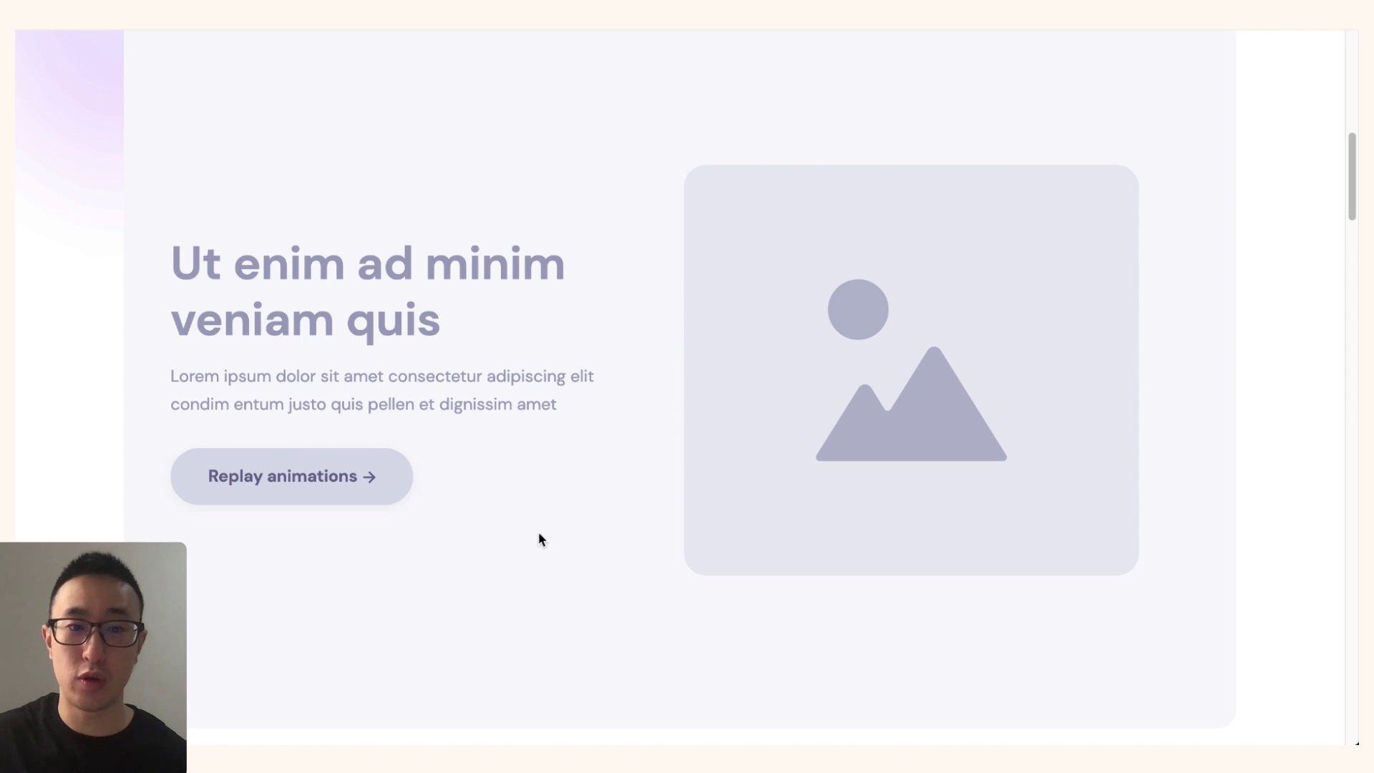
# Open the example newsletter subscription pop-up through the animation replay, examine its heading and e-mail field, and close it
pyautogui.click(339, 488)
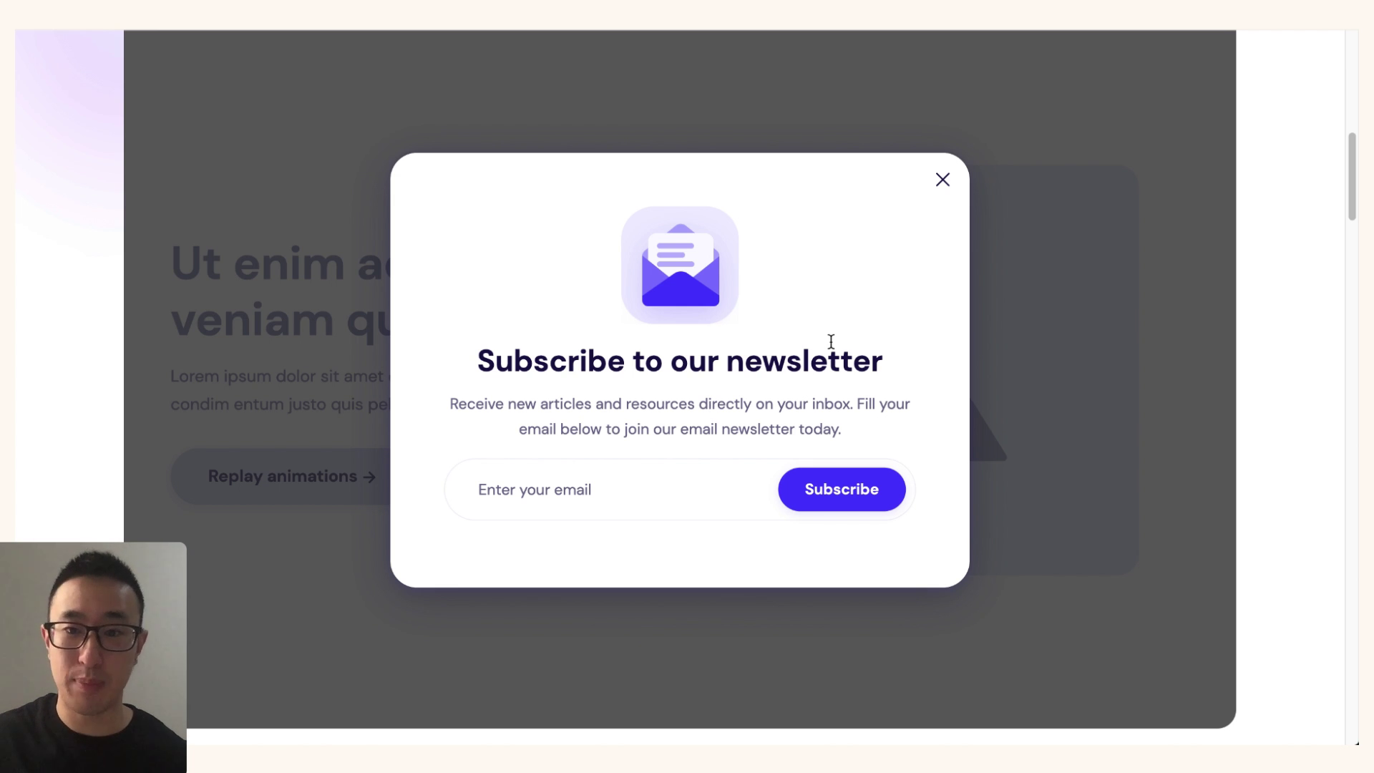
pyautogui.moveTo(497, 360); pyautogui.dragTo(883, 364)
pyautogui.click(647, 470)
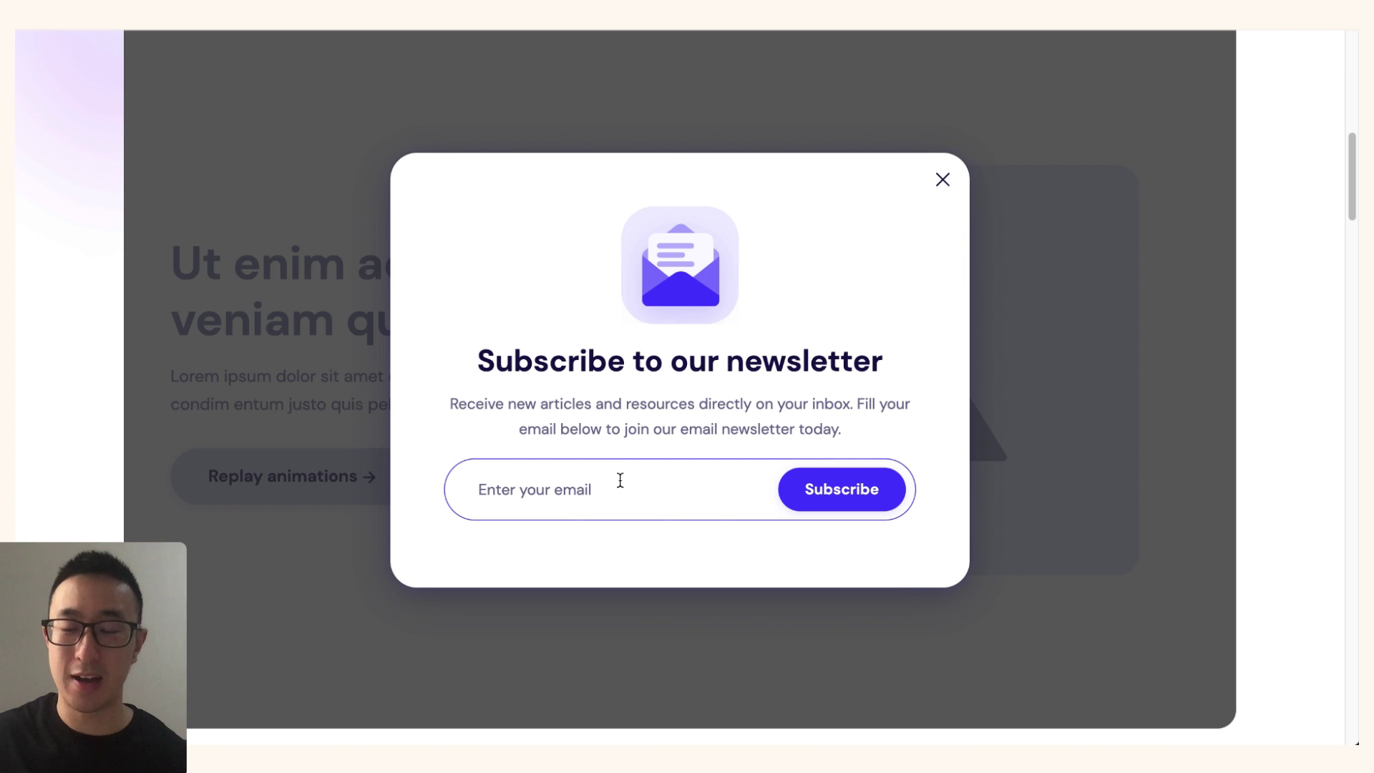
pyautogui.press('Return')
pyautogui.click(729, 445)
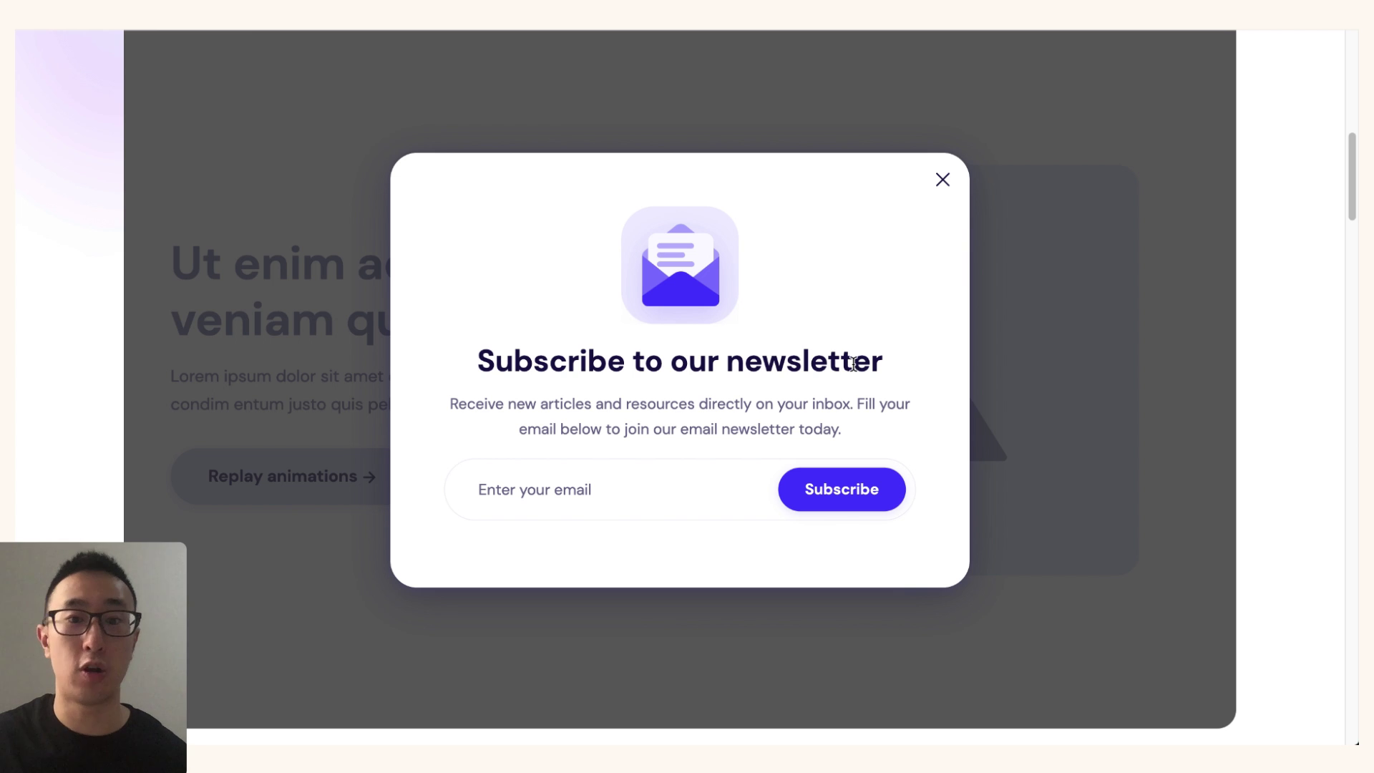
pyautogui.click(942, 180)
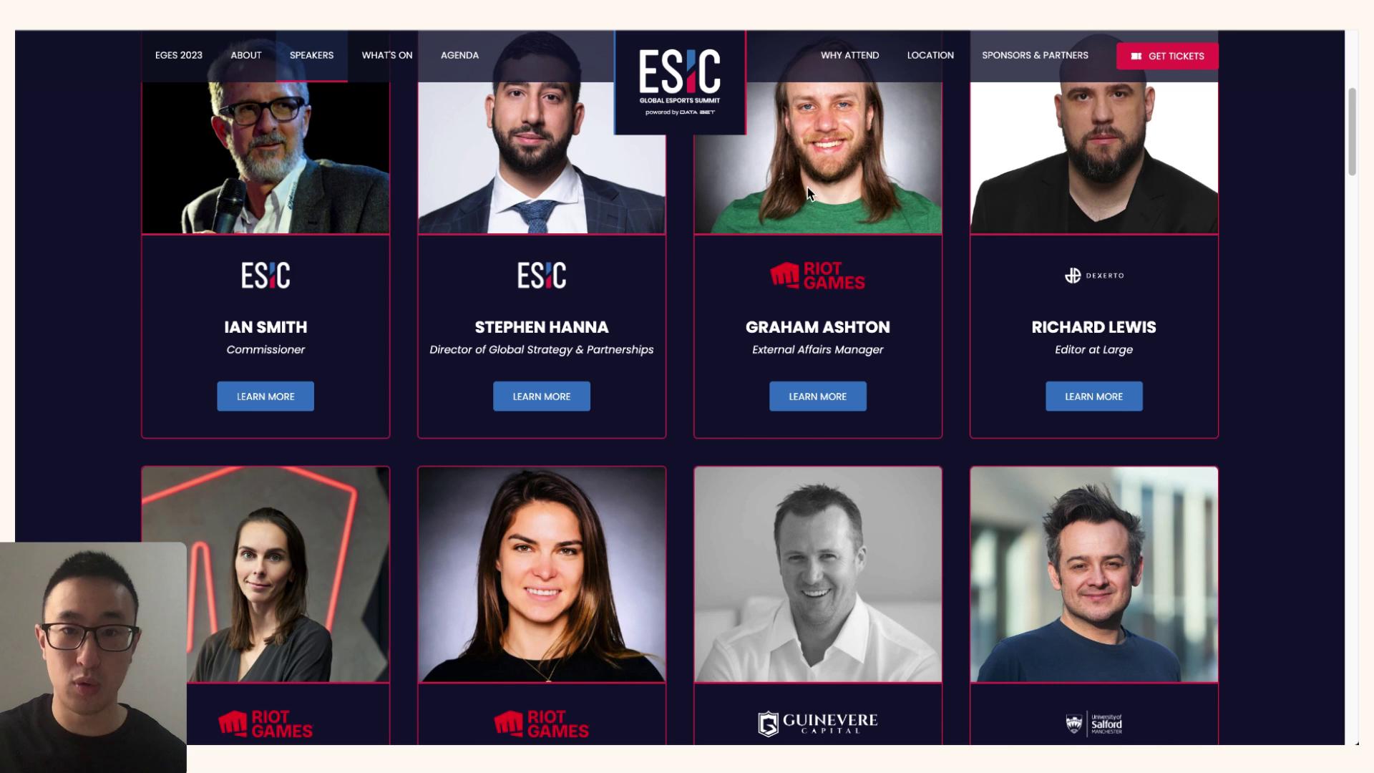
# Browse the 2023 speakers page, open the details pop-up of the Riot Games External Affairs Manager, and close it
pyautogui.scroll(5, 795, 197)
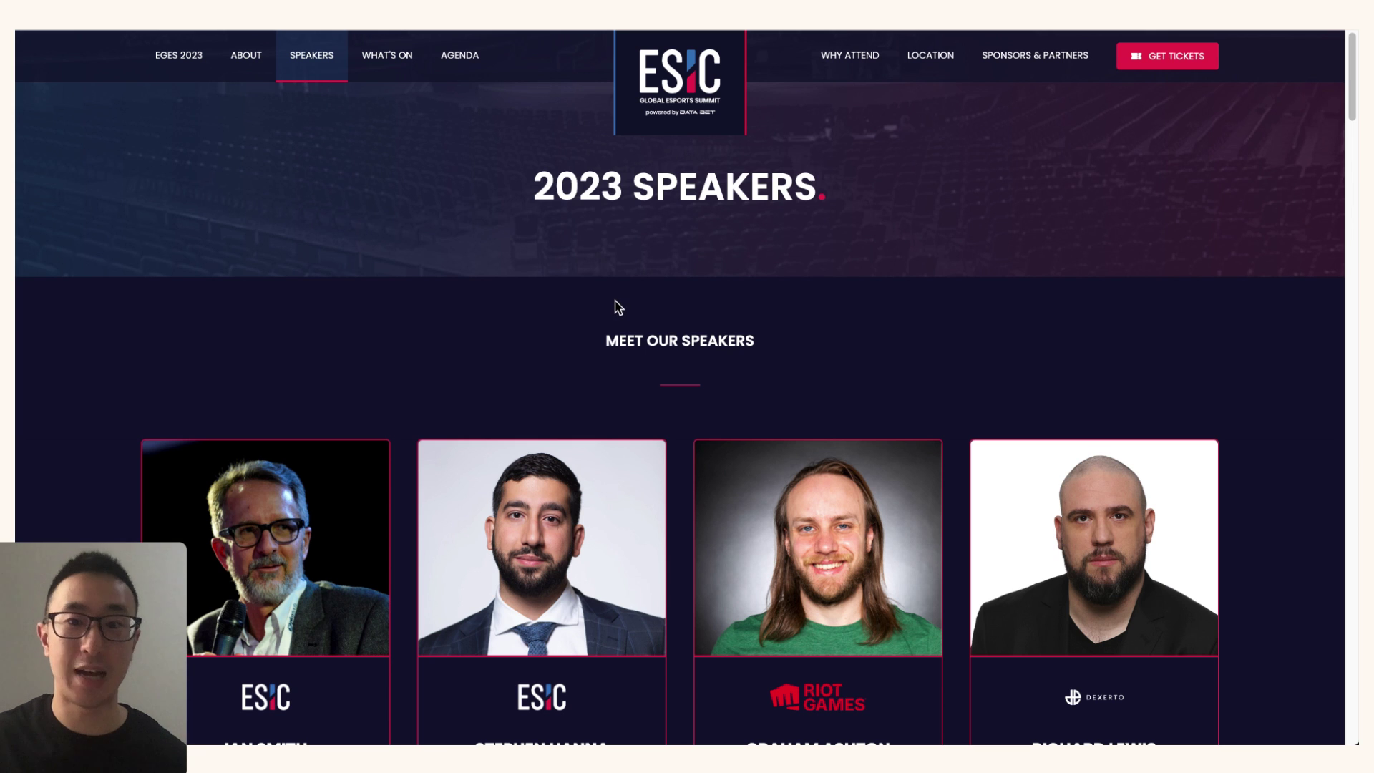
pyautogui.scroll(-3, 656, 309)
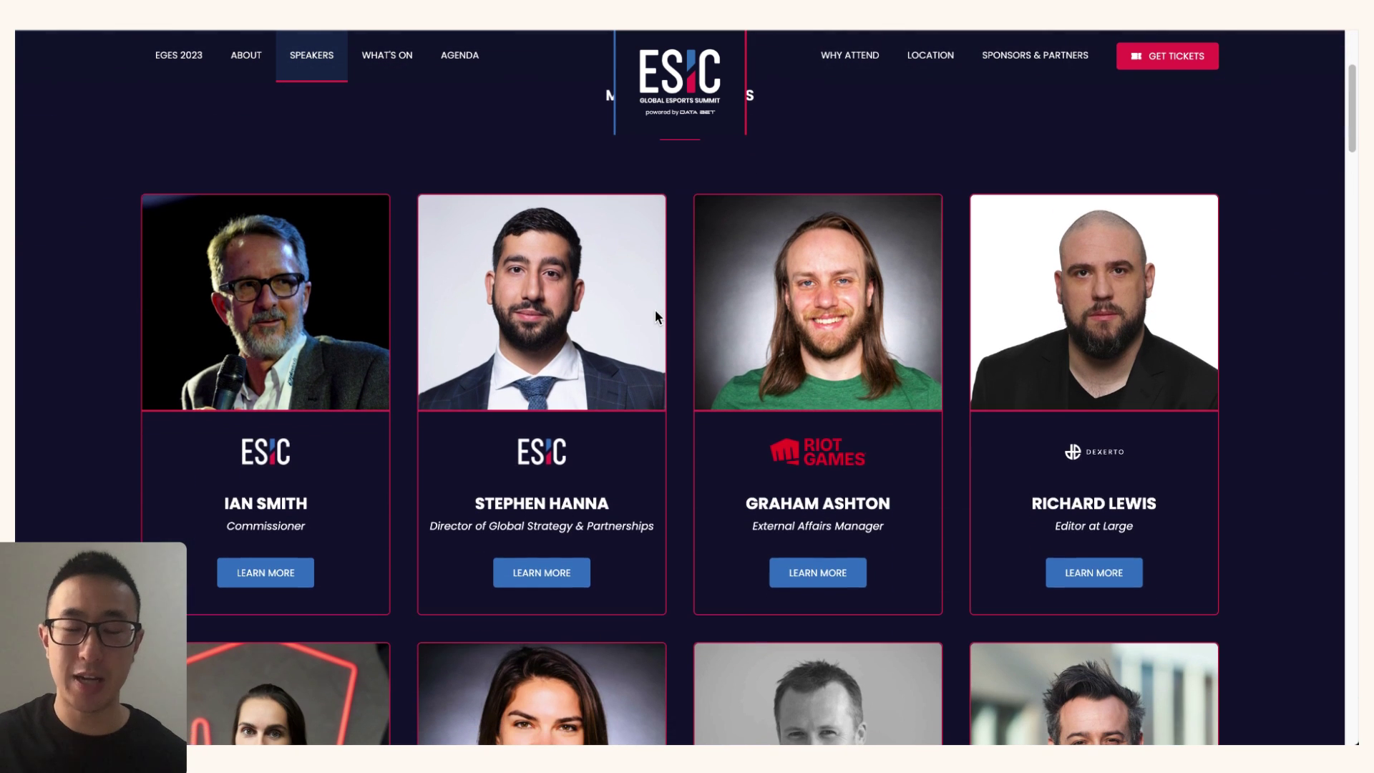
pyautogui.scroll(-6, 682, 308)
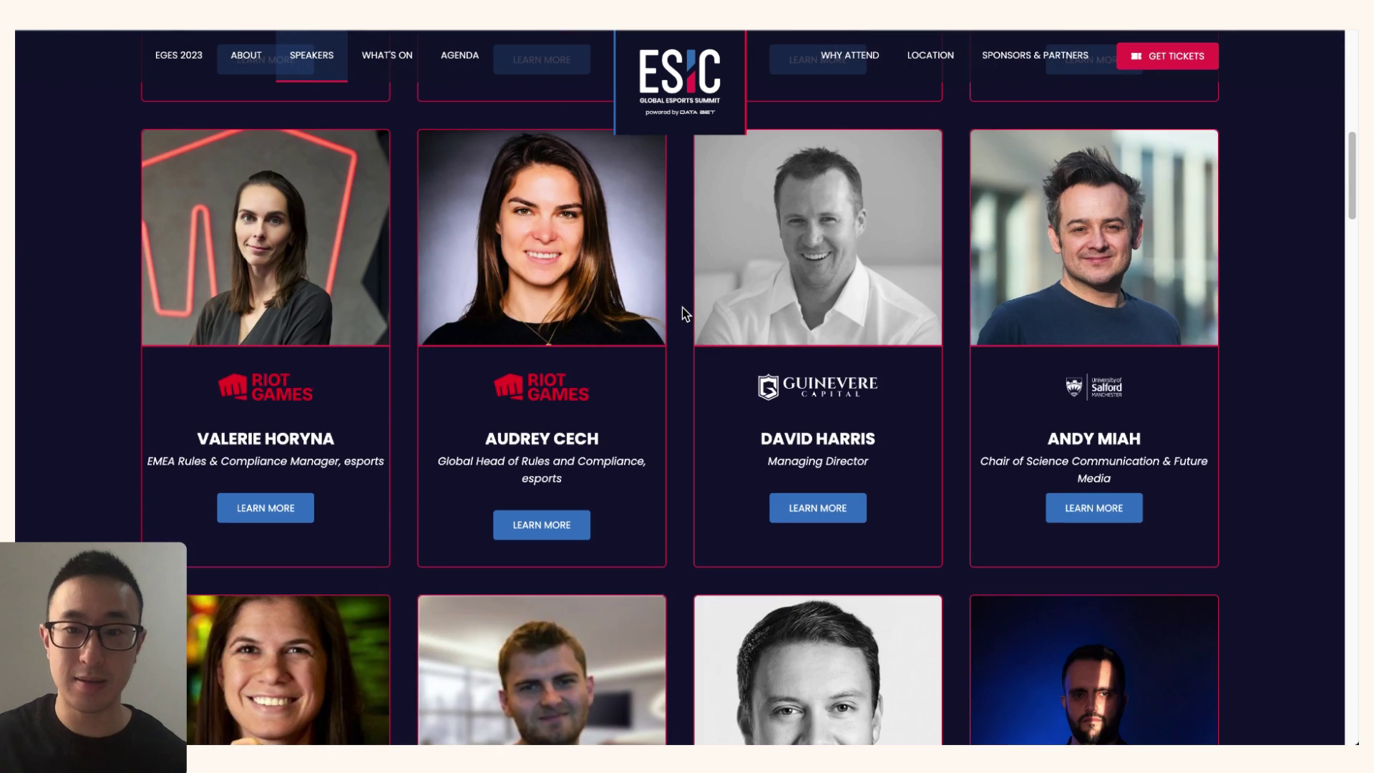
pyautogui.scroll(5, 682, 312)
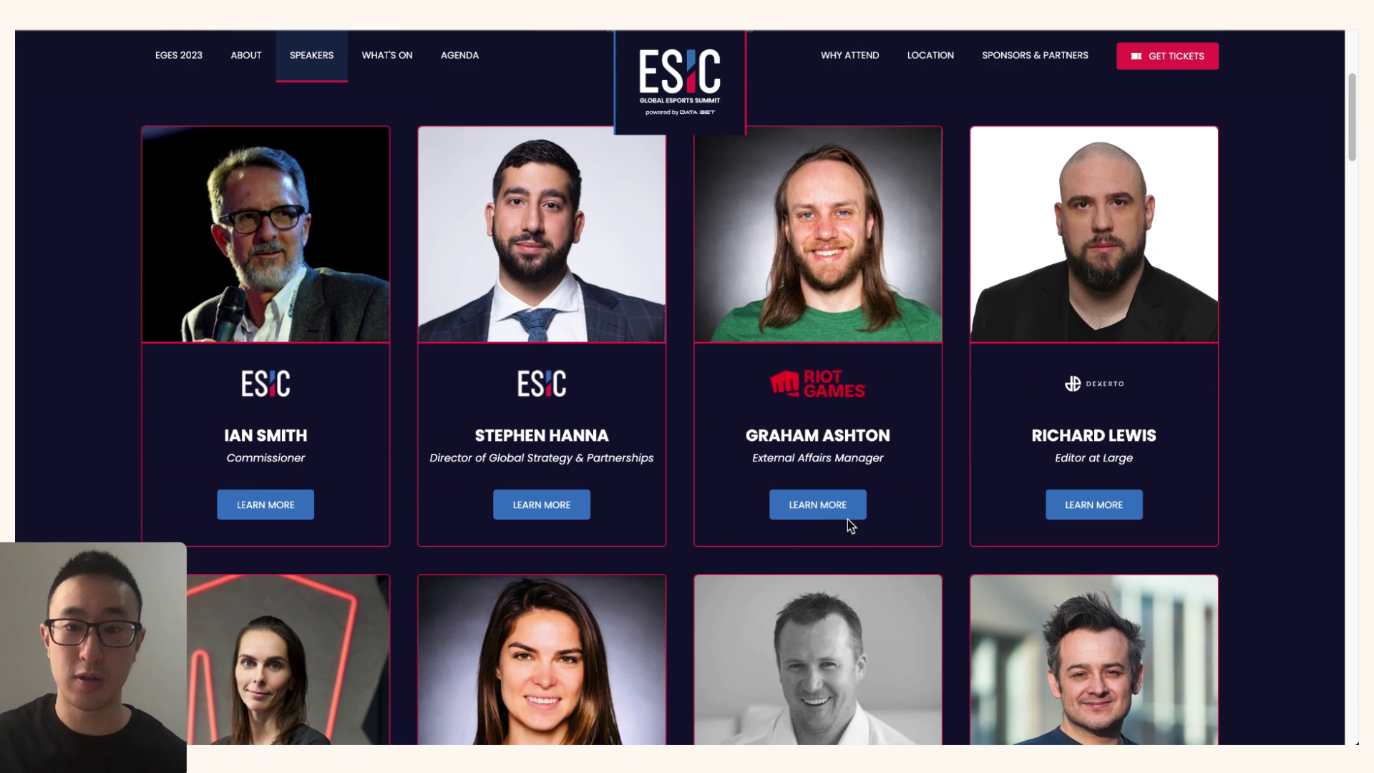
pyautogui.click(820, 506)
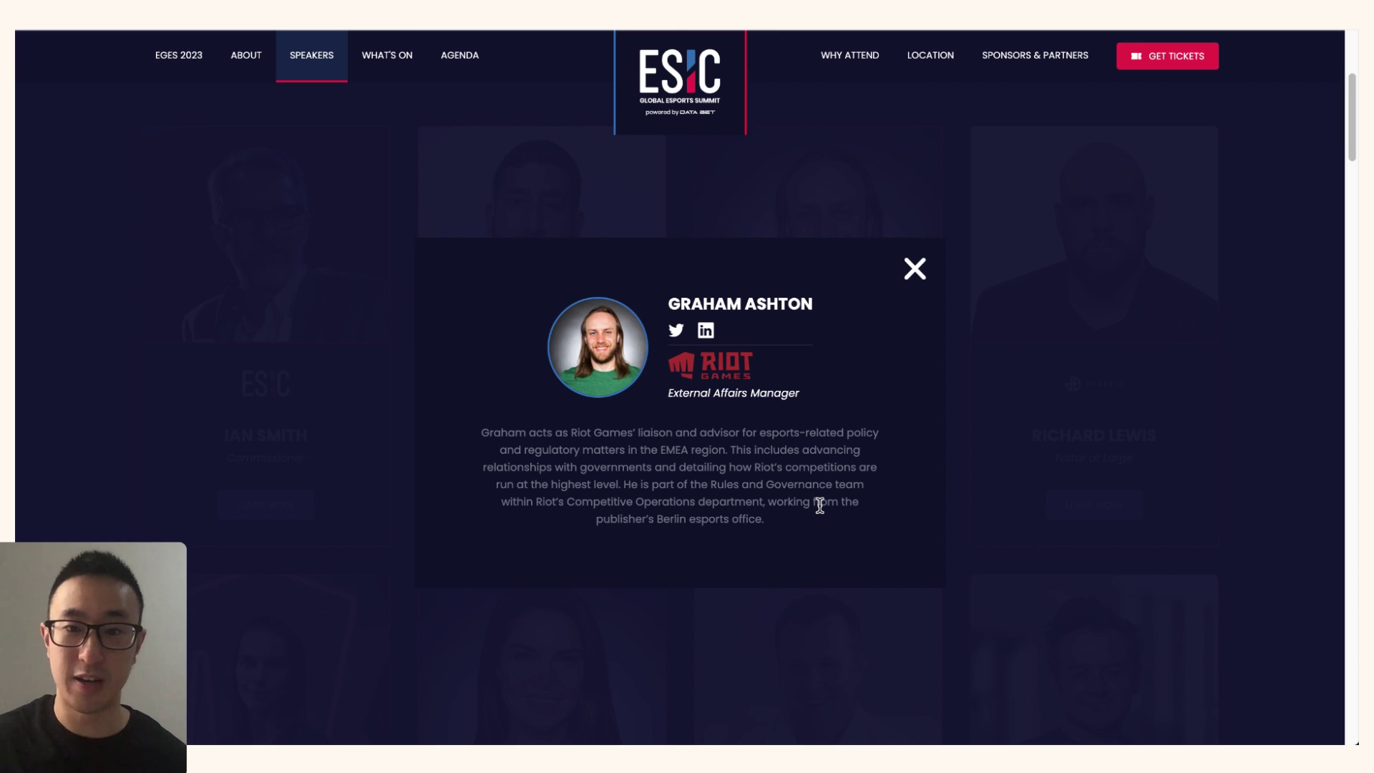
pyautogui.click(913, 272)
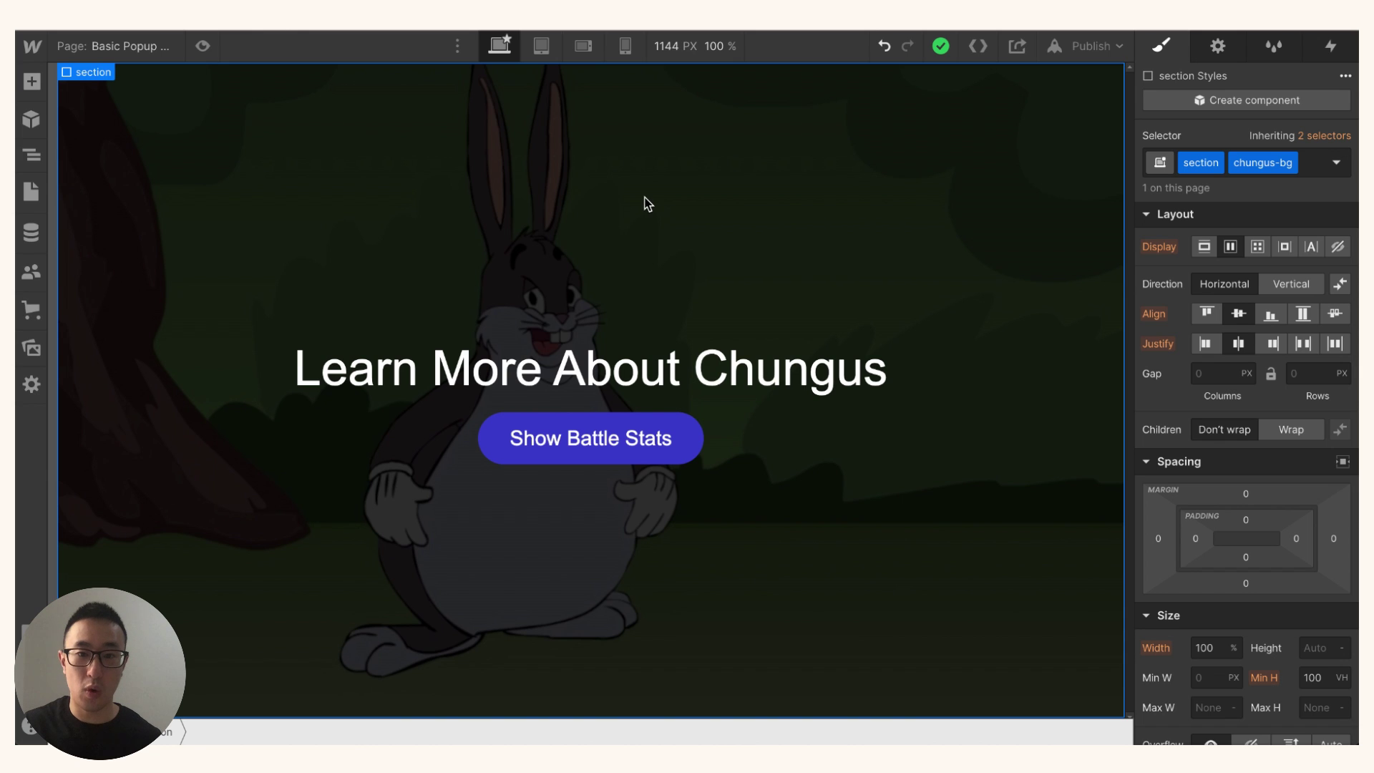
# Inspect the Learn More About Chungus heading and the Show Battle Stats button in the Webflow page's hero section
pyautogui.click(579, 353)
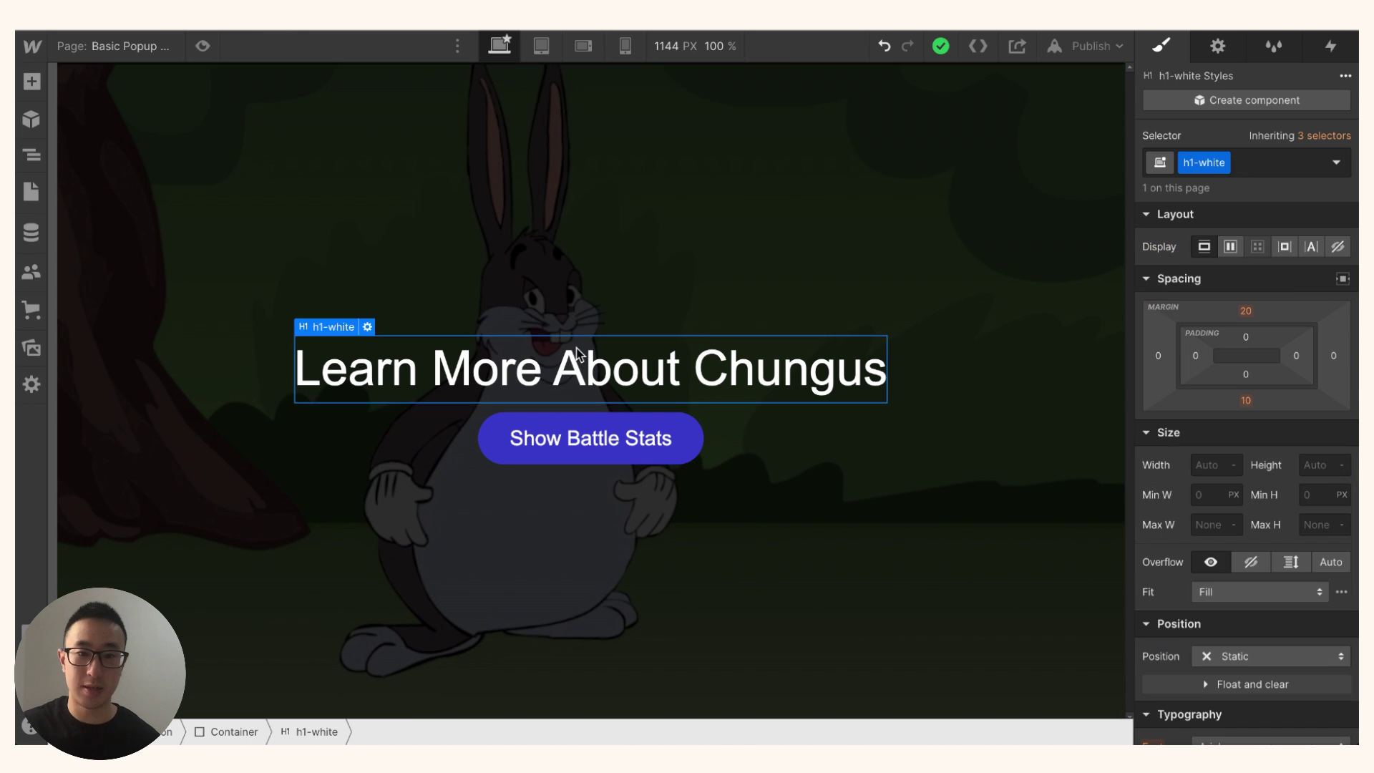
pyautogui.doubleClick(578, 353)
pyautogui.click(700, 398)
pyautogui.click(681, 439)
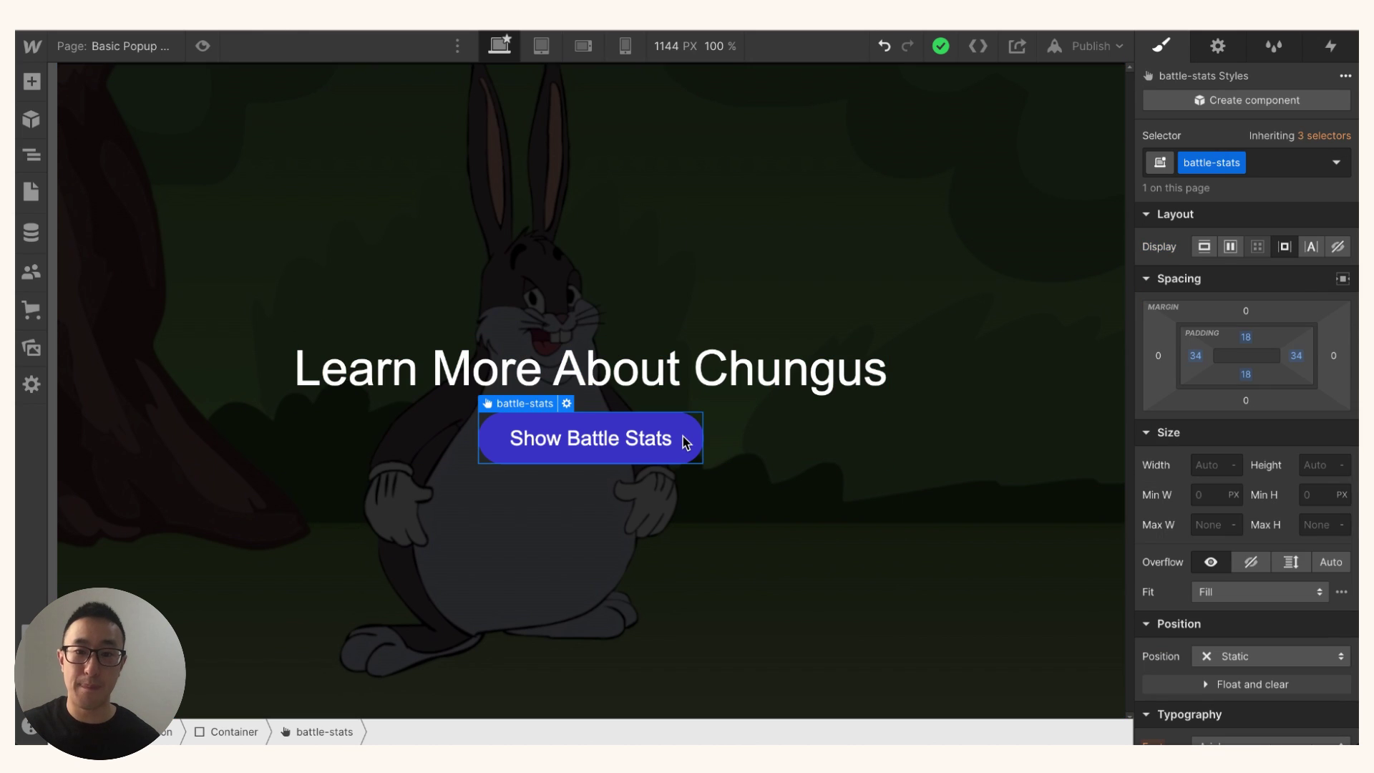
pyautogui.click(849, 220)
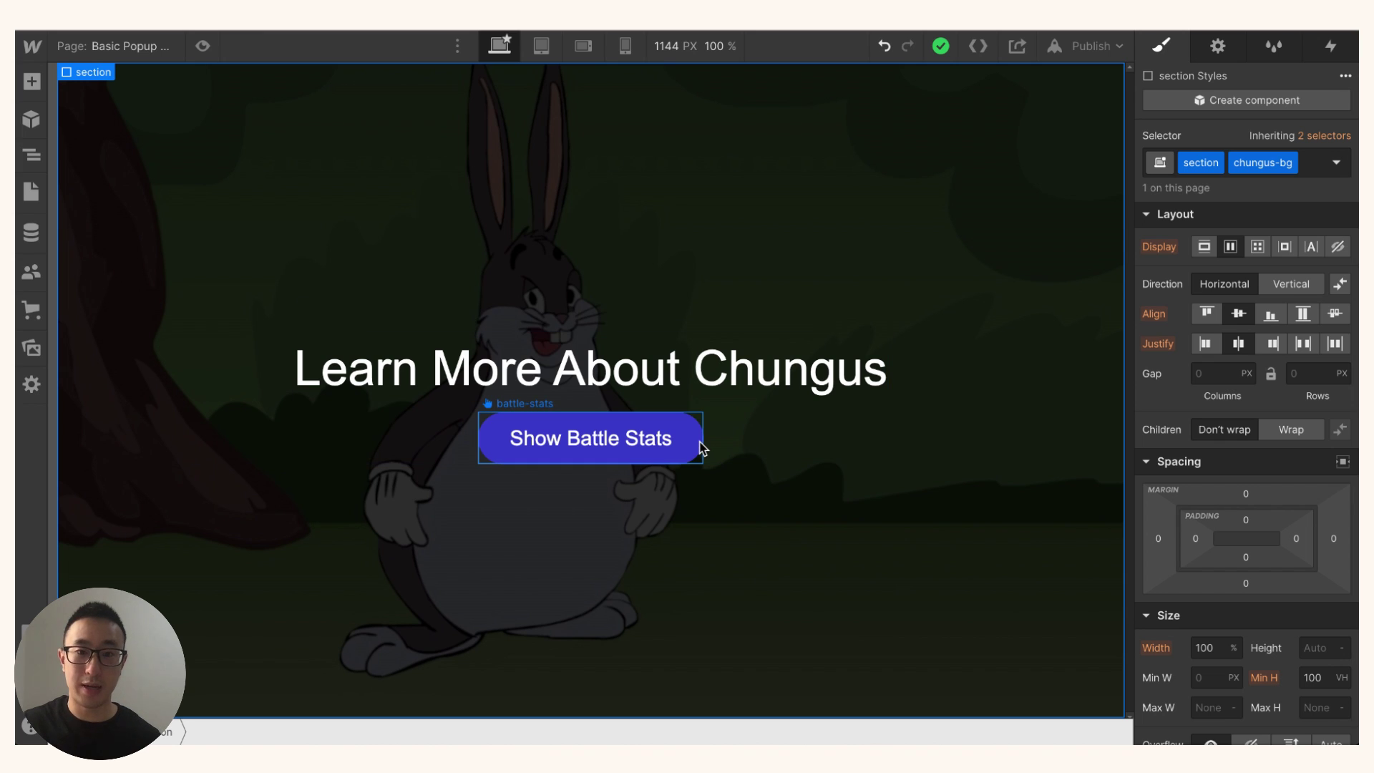
pyautogui.click(702, 447)
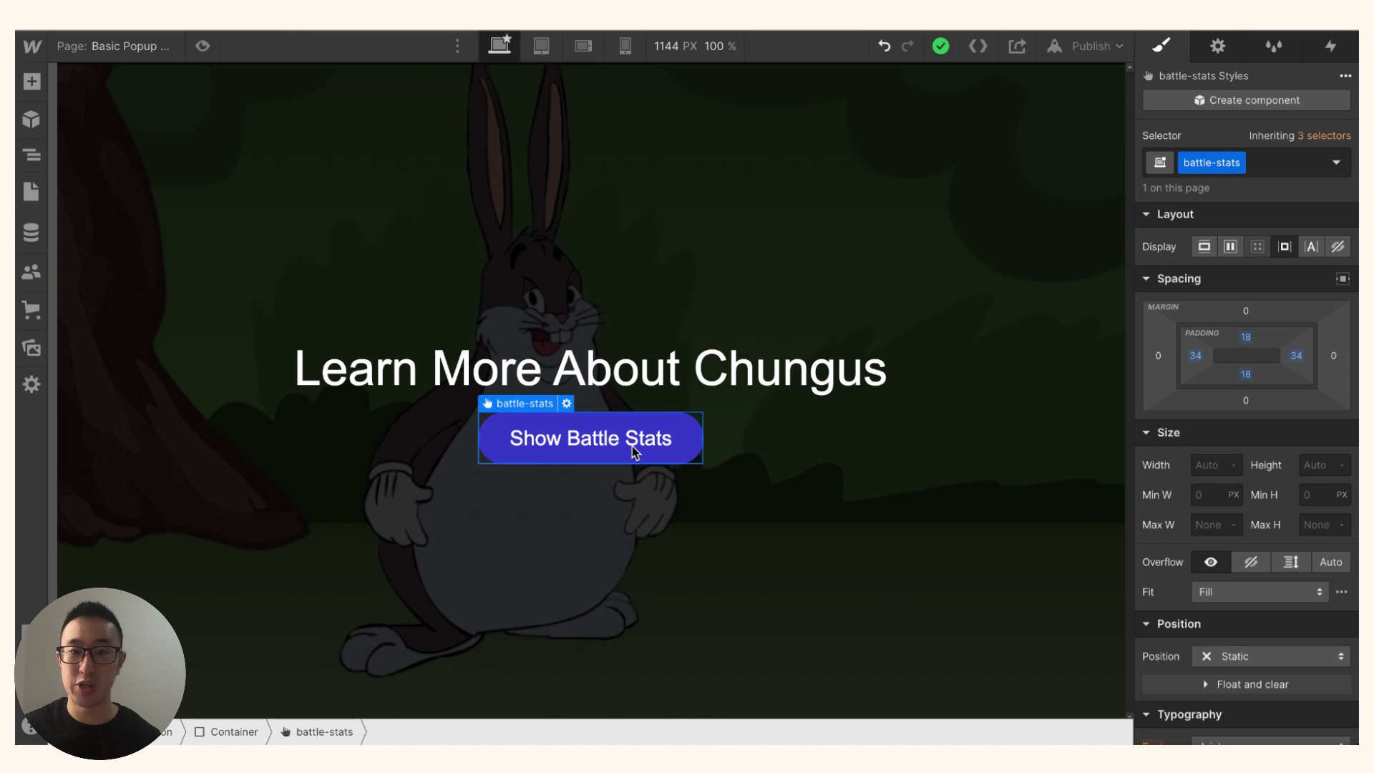
# Select the page's Body element and add a div block to it
pyautogui.click(664, 272)
pyautogui.press('z')
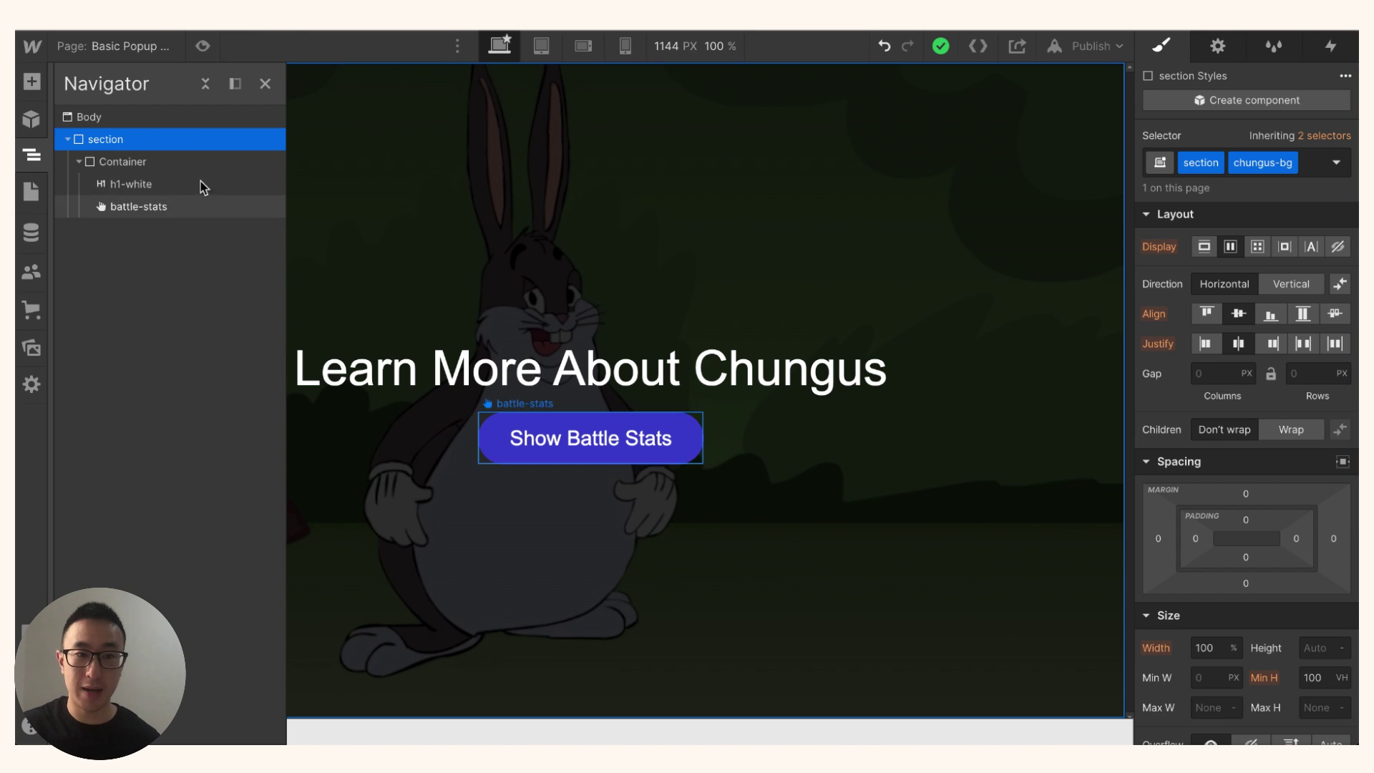
pyautogui.click(140, 119)
pyautogui.press('z')
pyautogui.hotkey('ctrl', 'k')
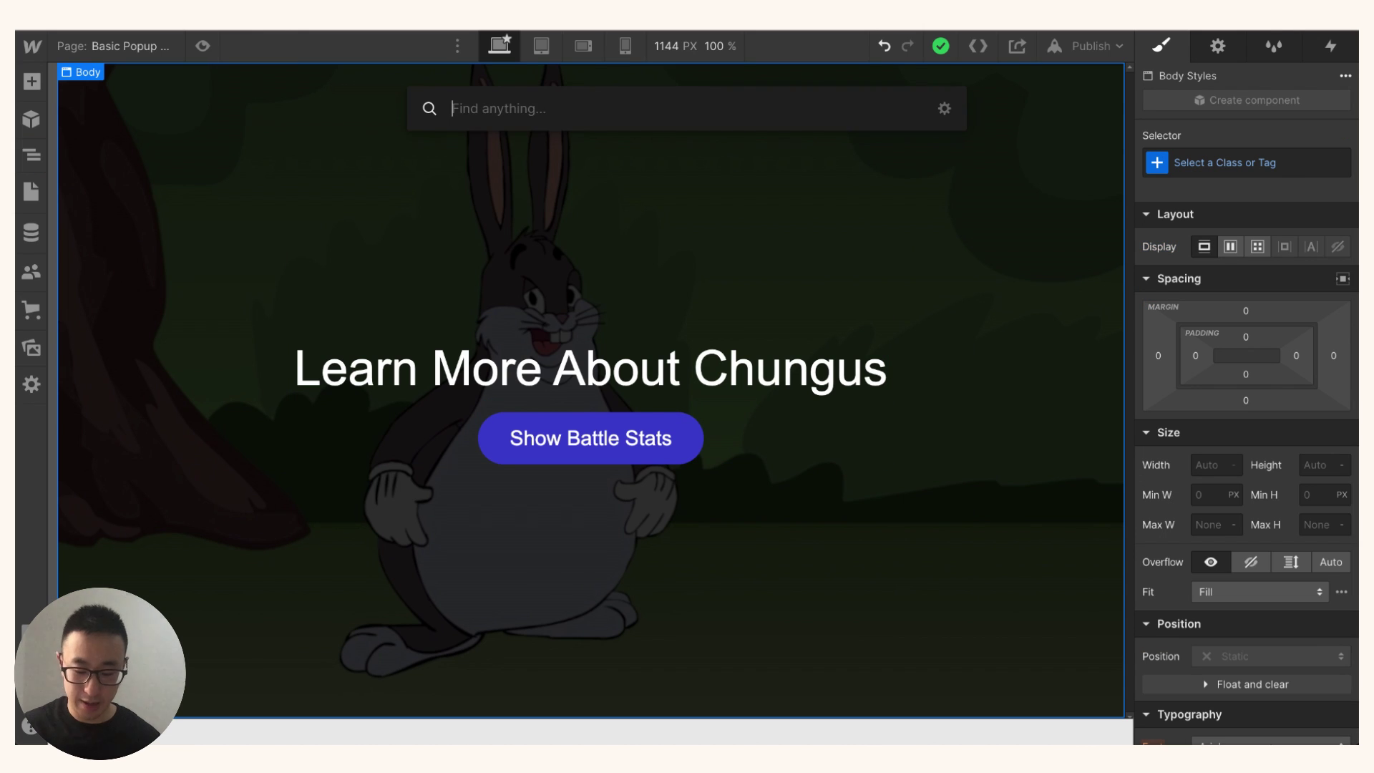
pyautogui.write('div')
pyautogui.press('Return')
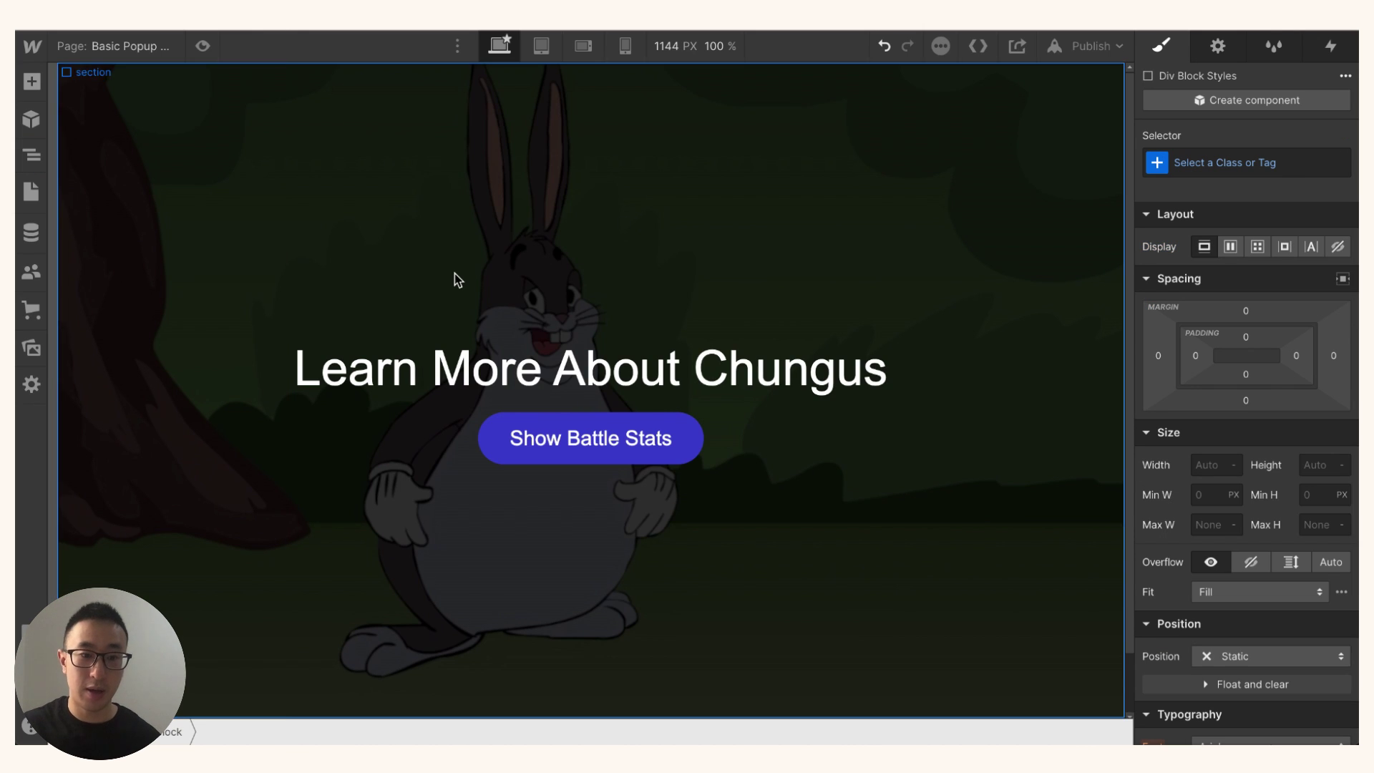
# Move the new div block above the section, directly under Body in the element hierarchy
pyautogui.press('z')
pyautogui.moveTo(145, 184); pyautogui.dragTo(165, 134)
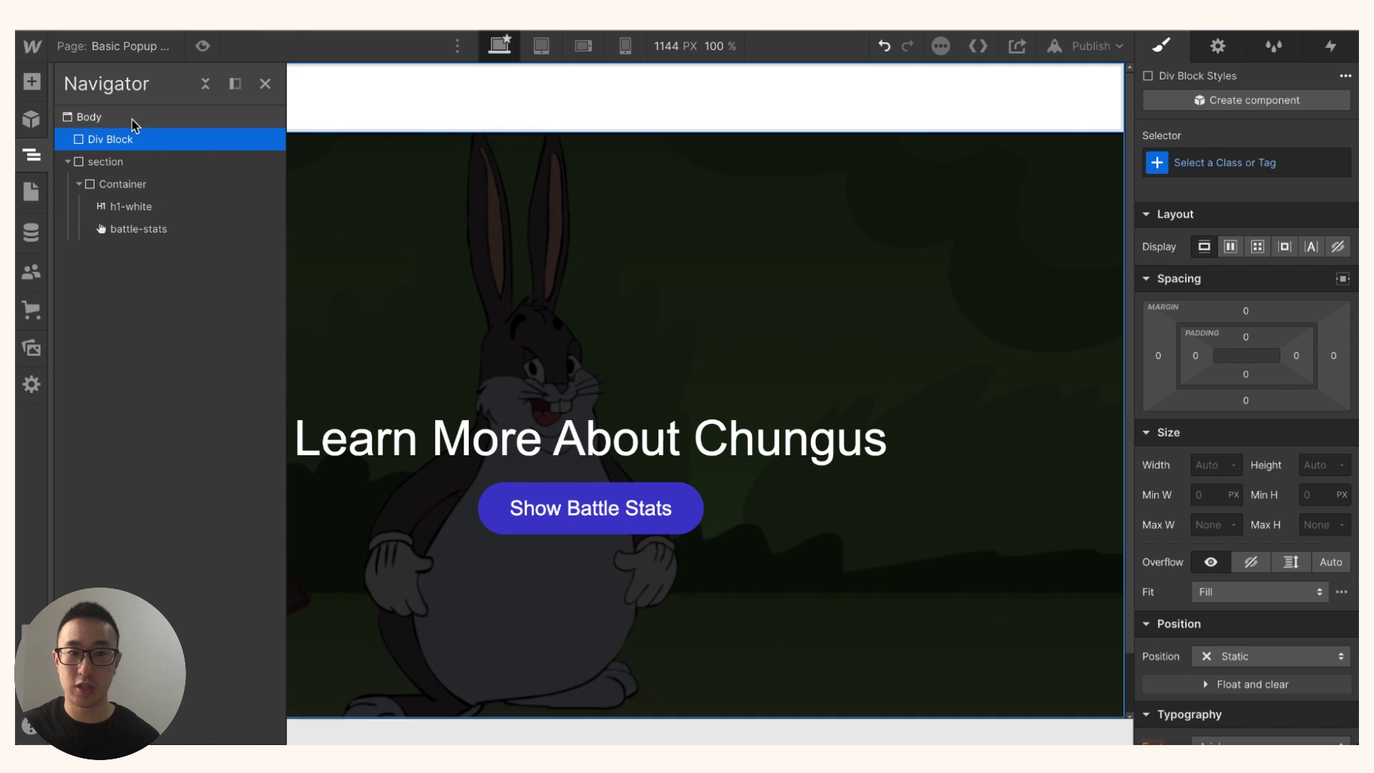
pyautogui.press('z')
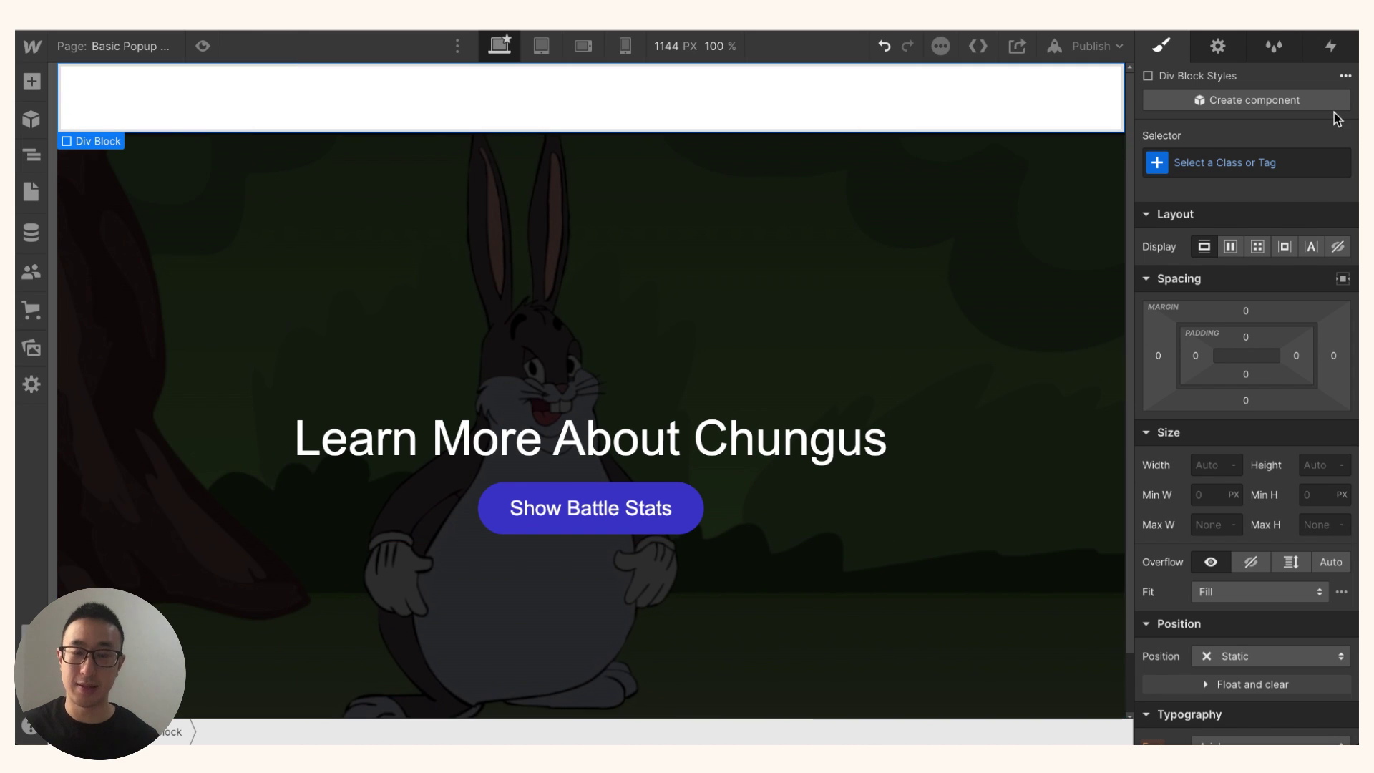
# Create the class pop-up on the new div block
pyautogui.click(1258, 163)
pyautogui.write('pop-up')
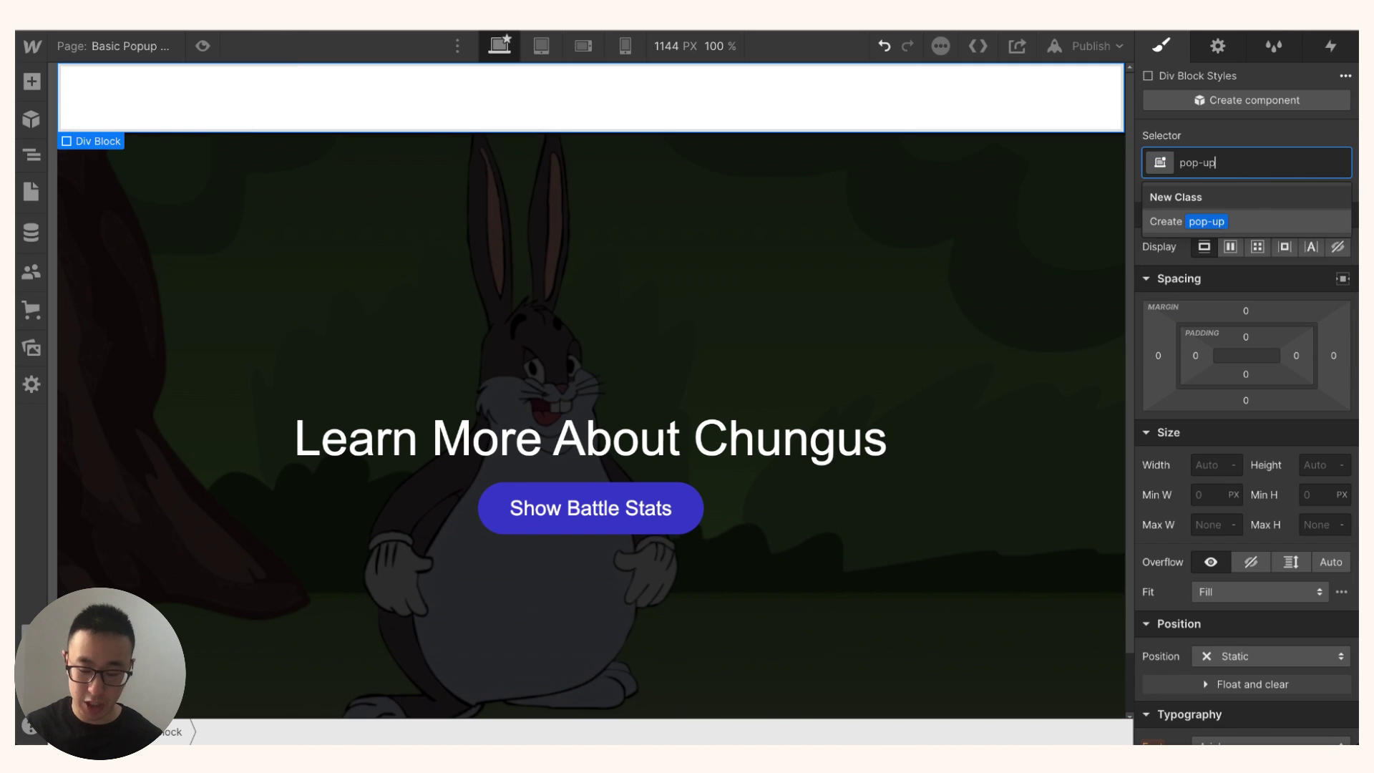
pyautogui.press('Return')
# Make the pop-up's position fixed with 0% offsets on all four sides and set its z-index to 10
pyautogui.scroll(-2, 1328, 409)
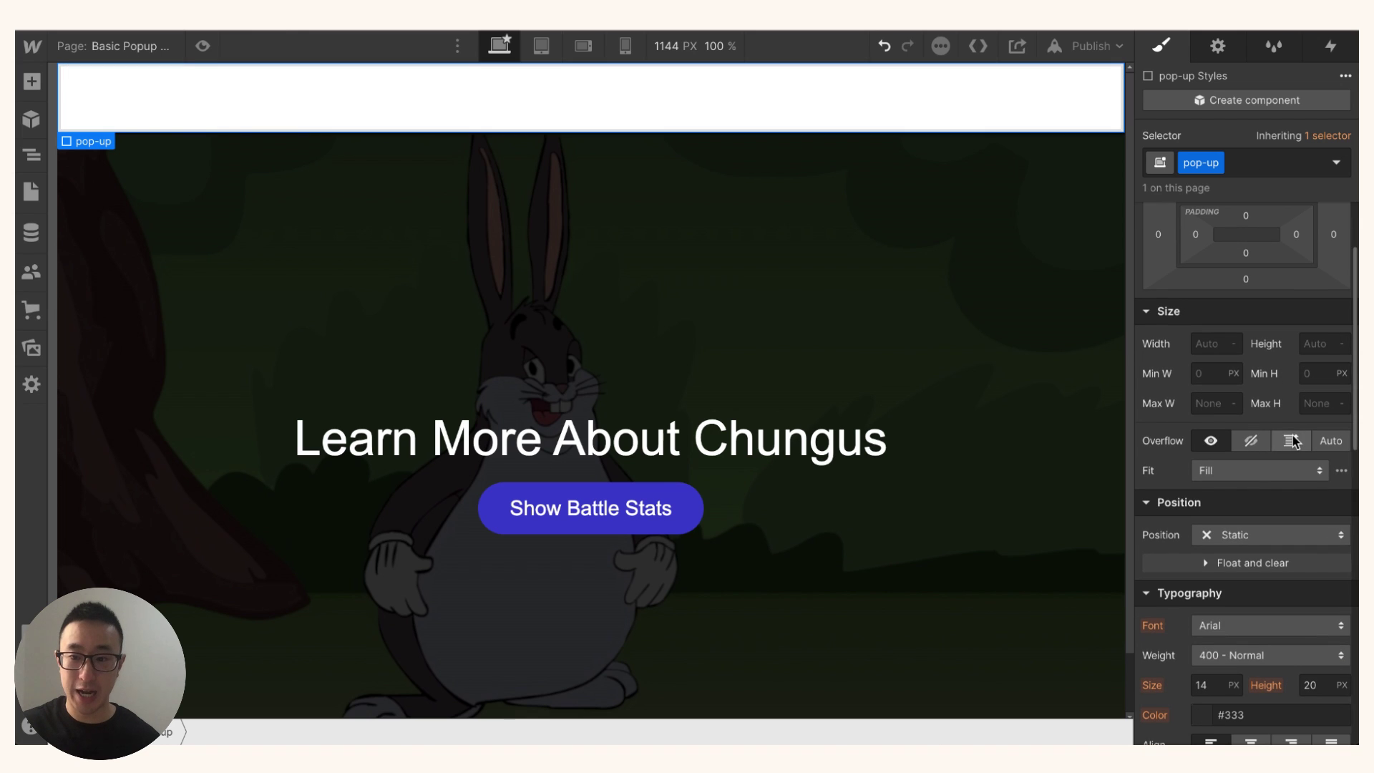
pyautogui.click(1235, 535)
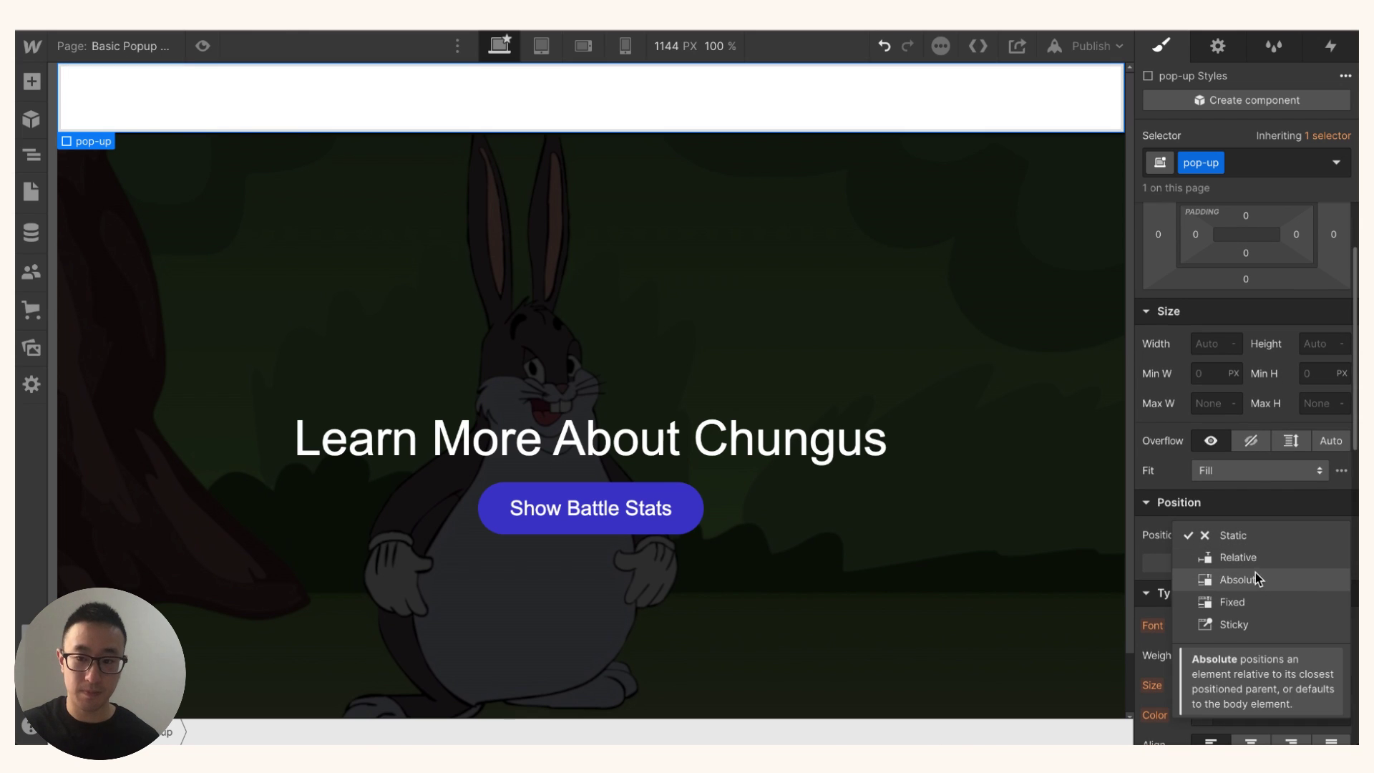
pyautogui.click(1257, 602)
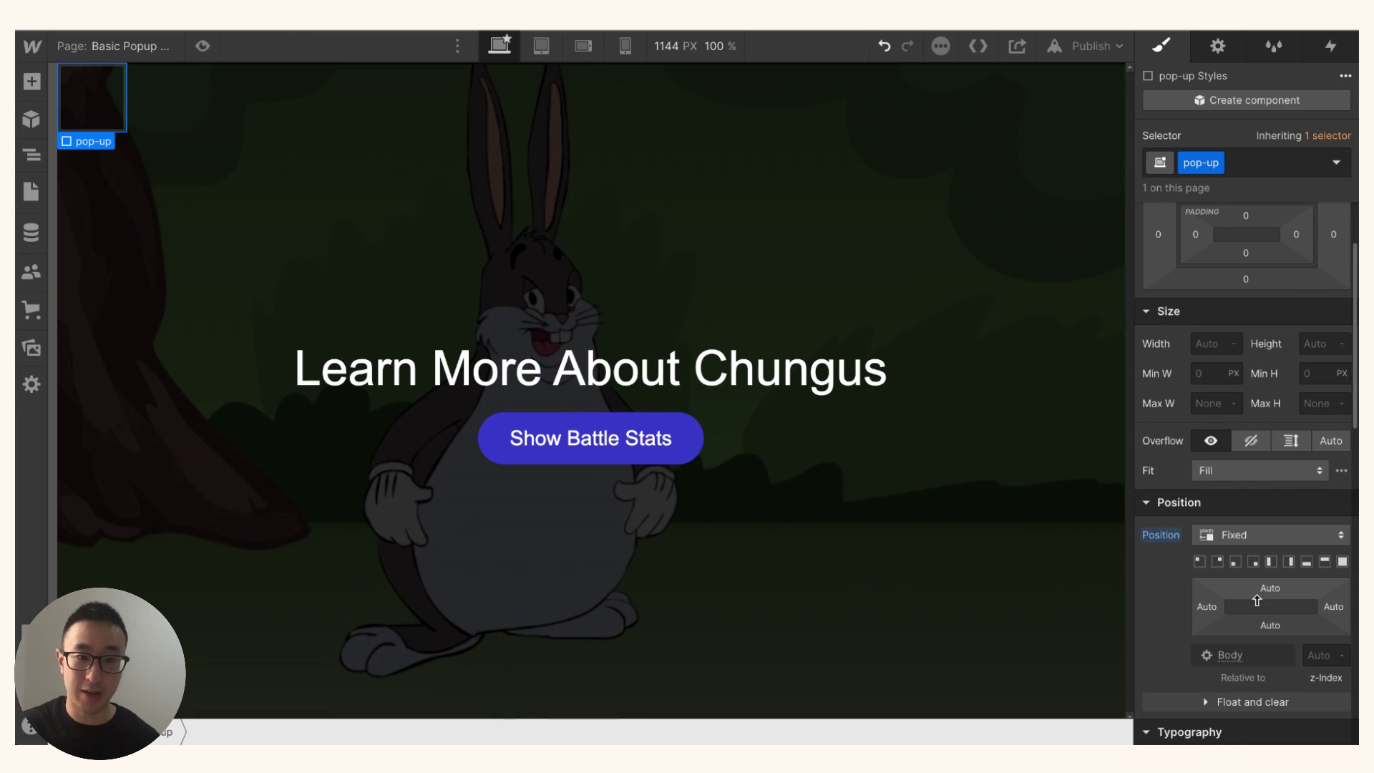
pyautogui.click(1343, 562)
pyautogui.click(1318, 656)
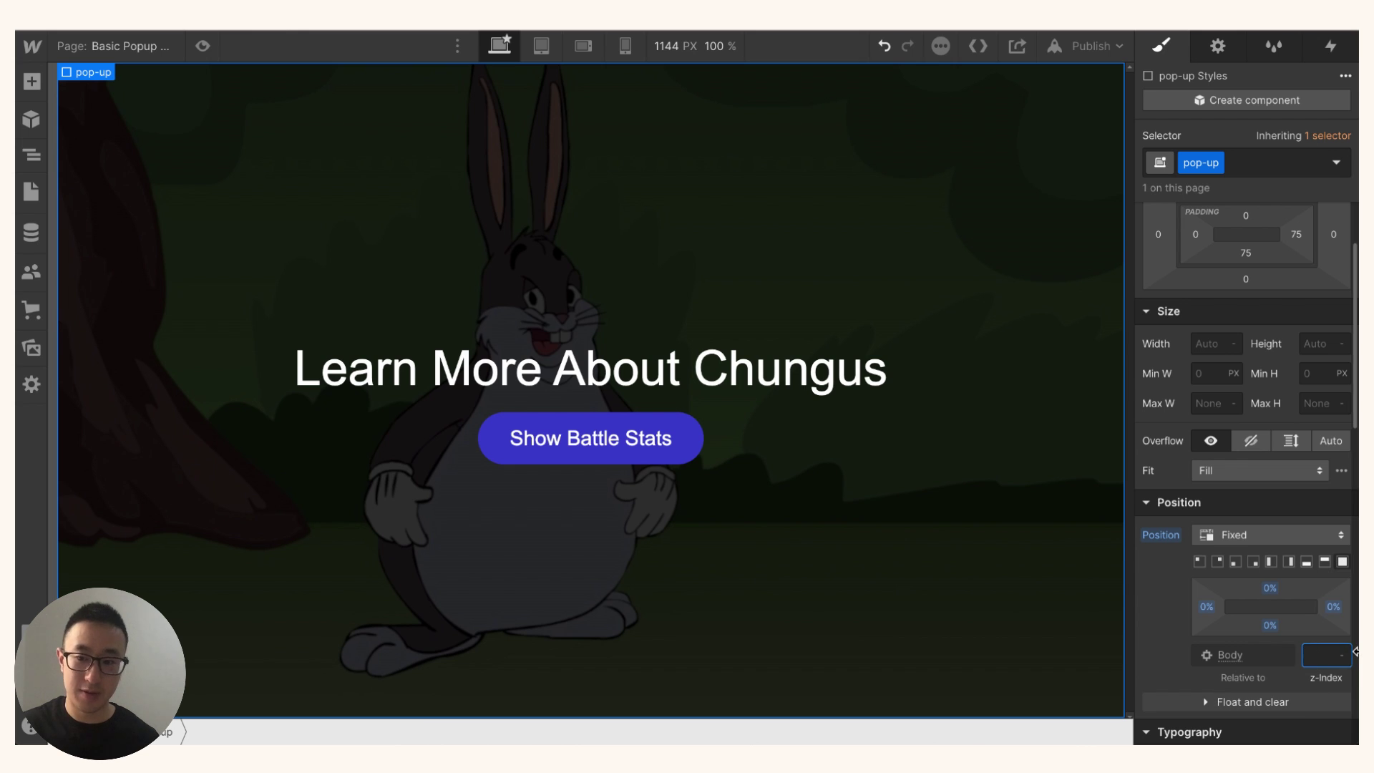
pyautogui.write('10')
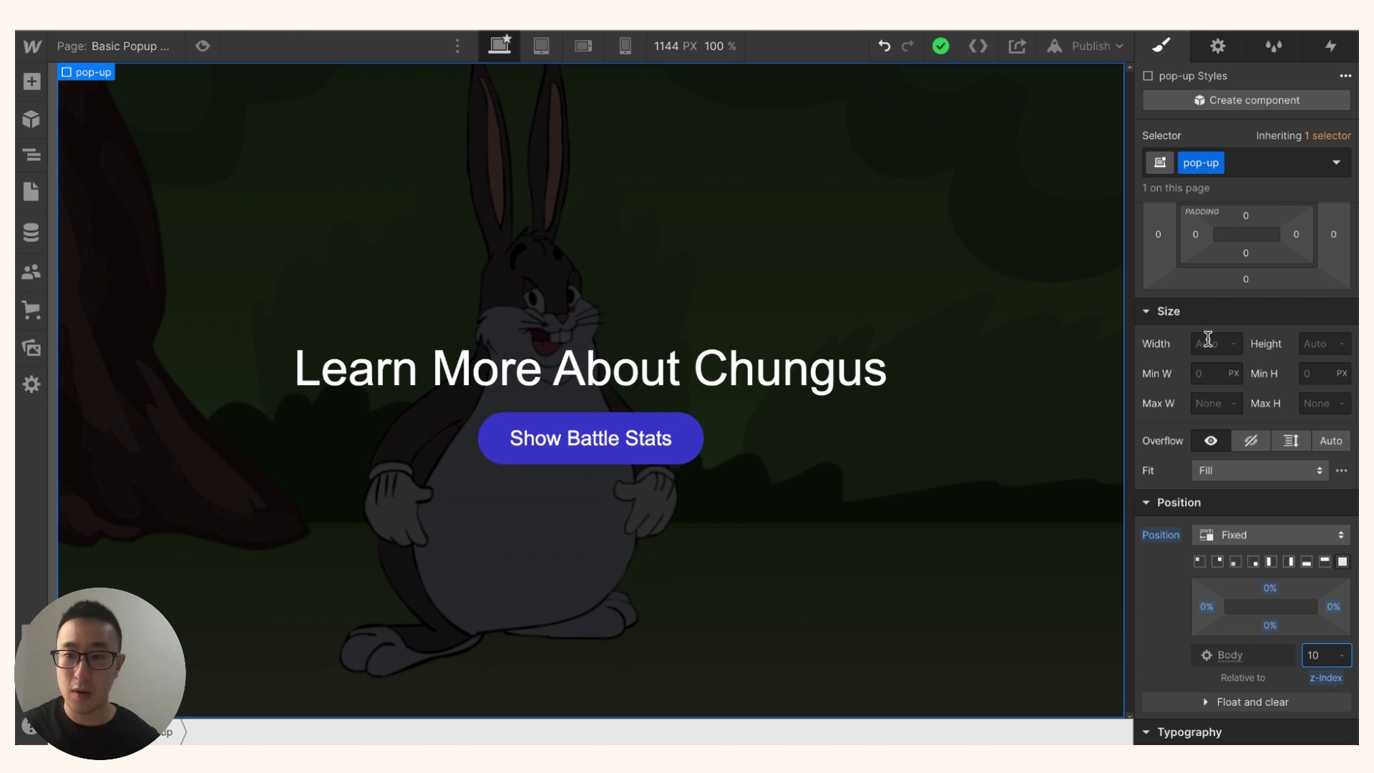
# Set the pop-up's width to 100% and its minimum height to 100 VH
pyautogui.click(1209, 342)
pyautogui.write('100')
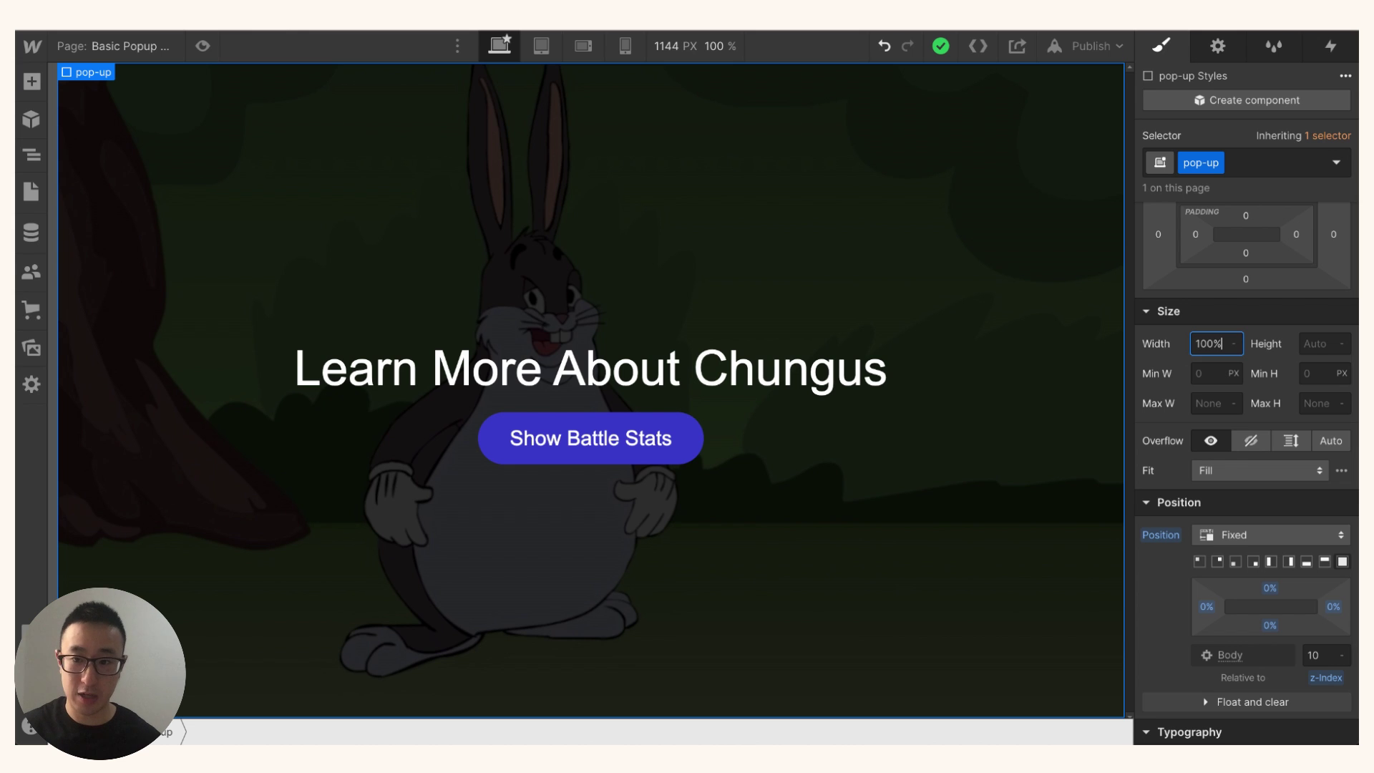
pyautogui.press('Return')
pyautogui.click(1307, 373)
pyautogui.write('1')
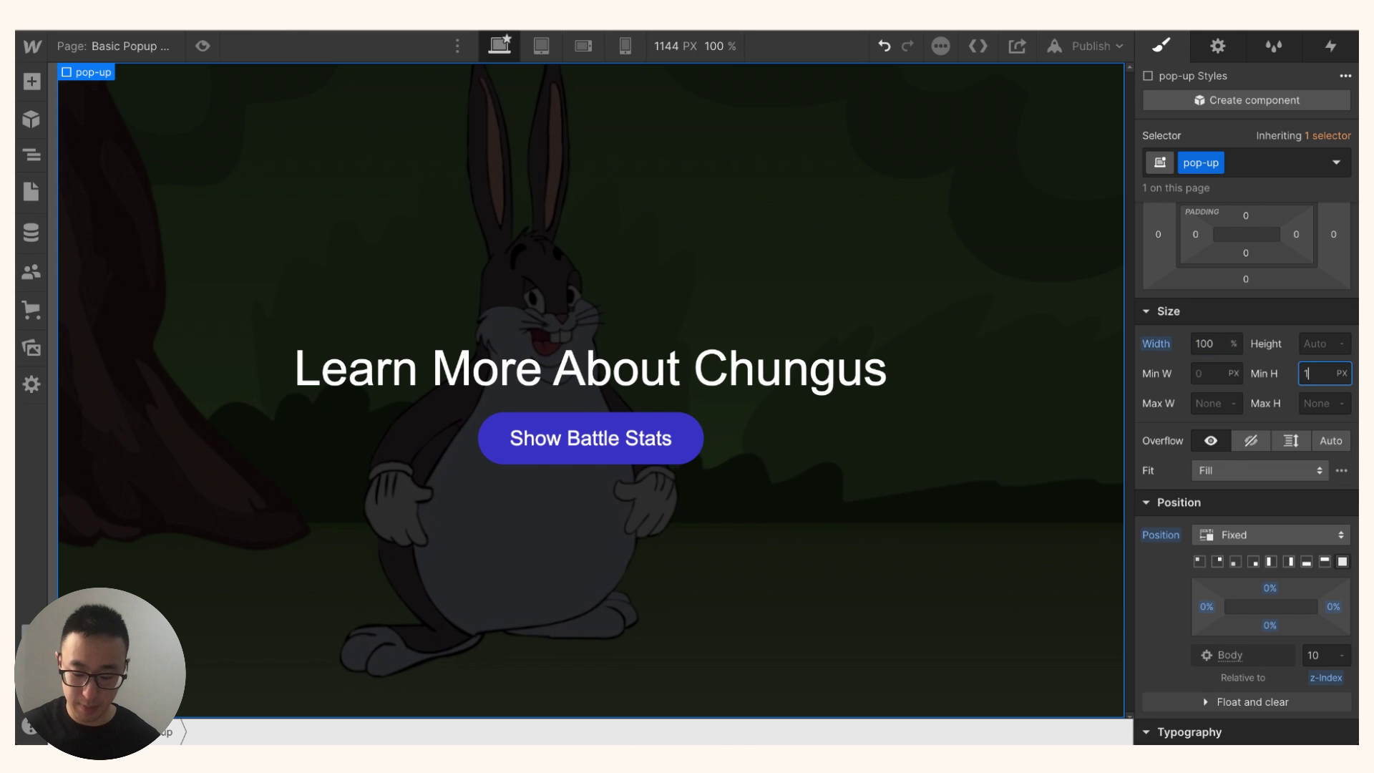
pyautogui.write('00vh')
pyautogui.press('Return')
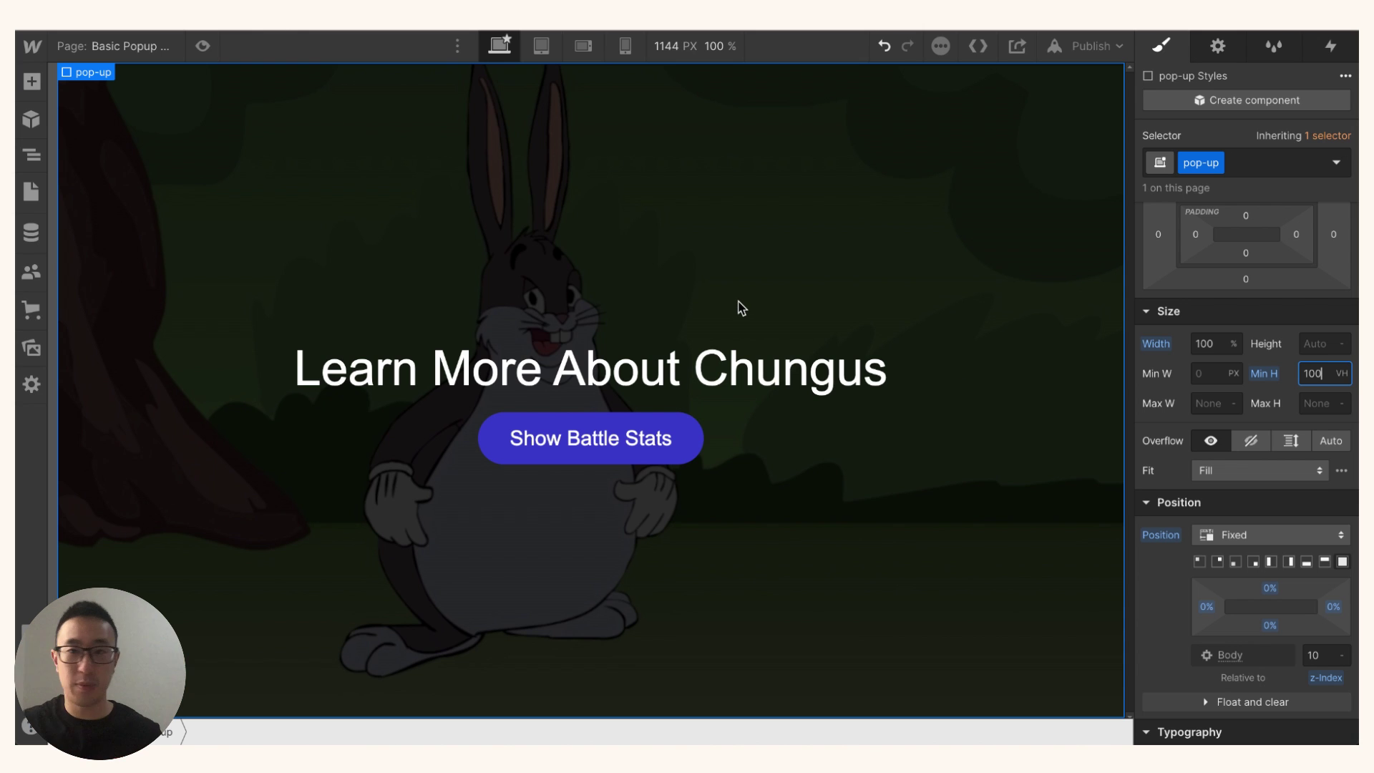
# Fill the pop-up's background with an opaque dark green
pyautogui.scroll(-9, 1217, 451)
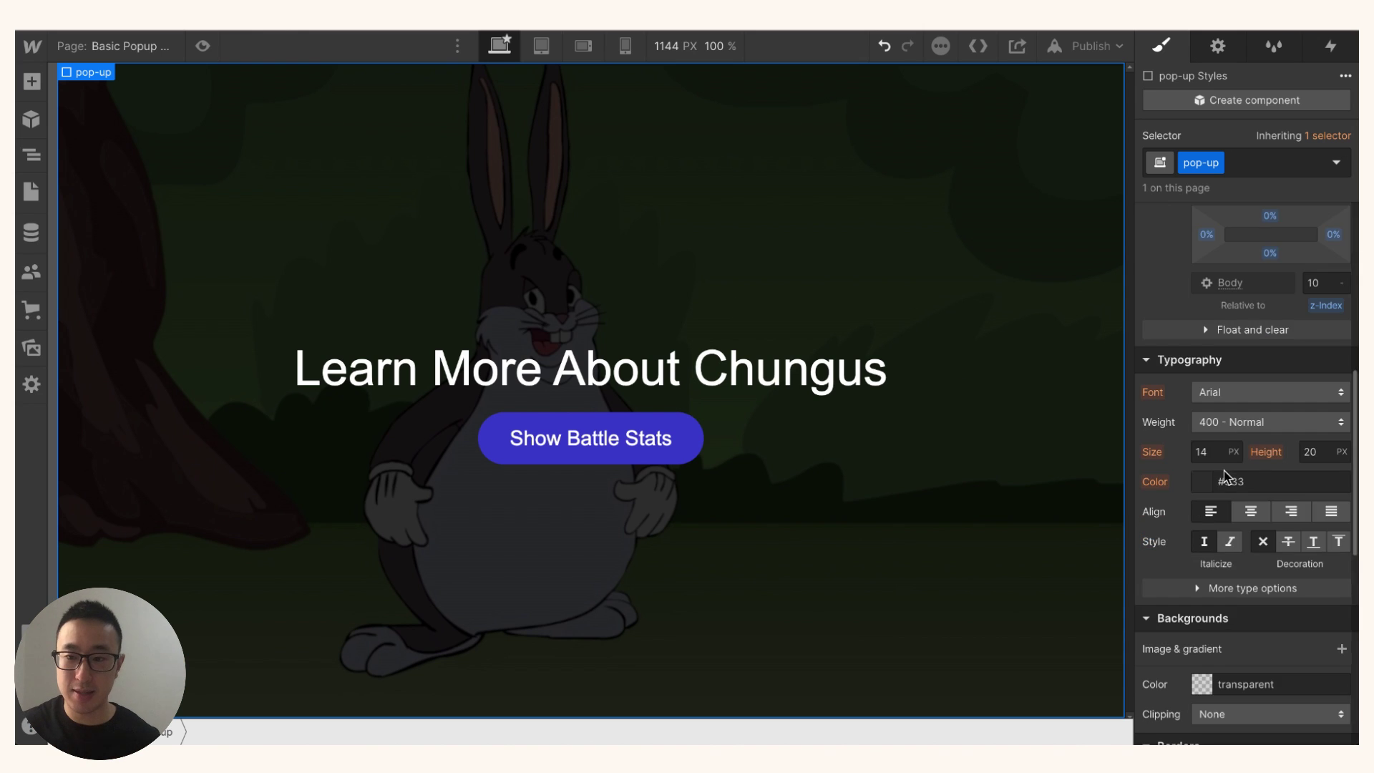
pyautogui.click(1219, 384)
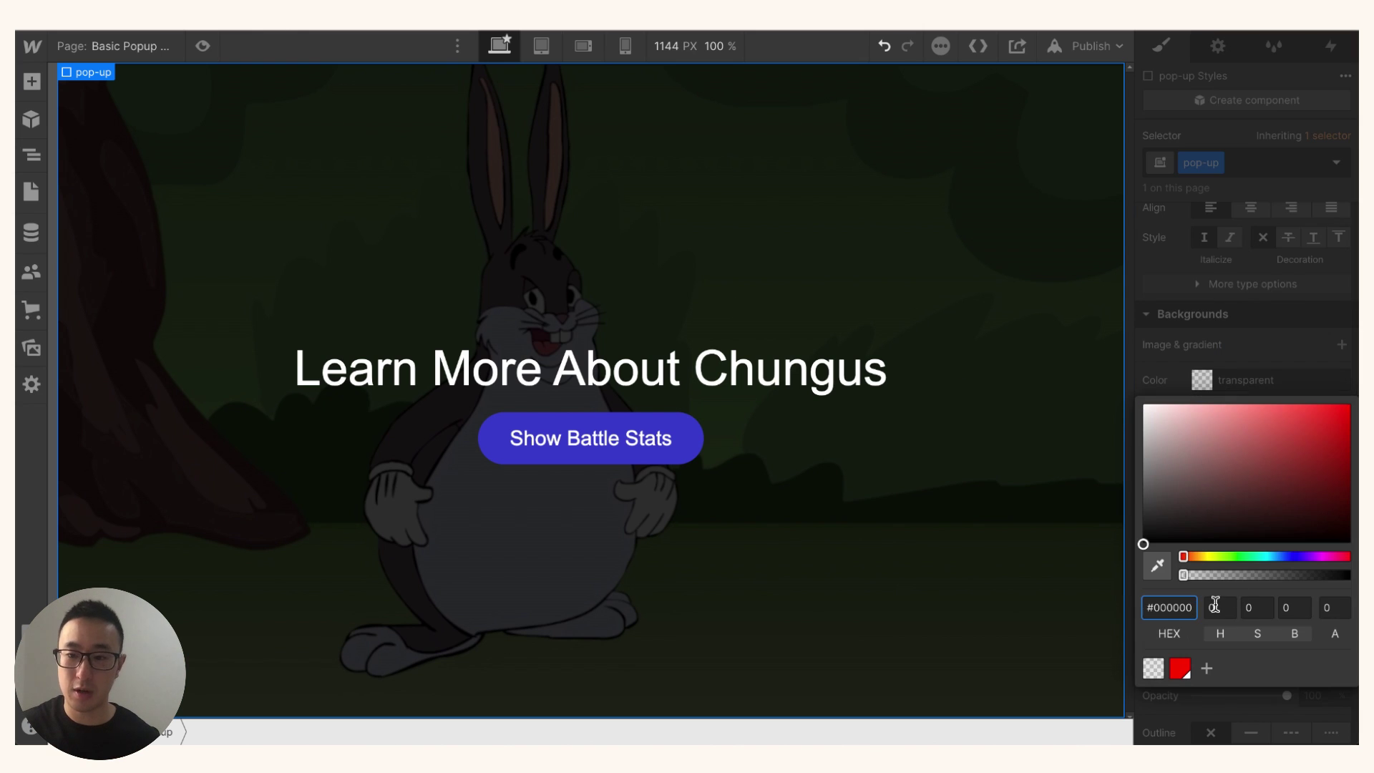
pyautogui.click(1249, 557)
pyautogui.moveTo(1272, 510); pyautogui.dragTo(1327, 504)
pyautogui.click(1271, 299)
pyautogui.scroll(10, 1271, 300)
# Add a div block inside the pop-up
pyautogui.hotkey('ctrl', 'k')
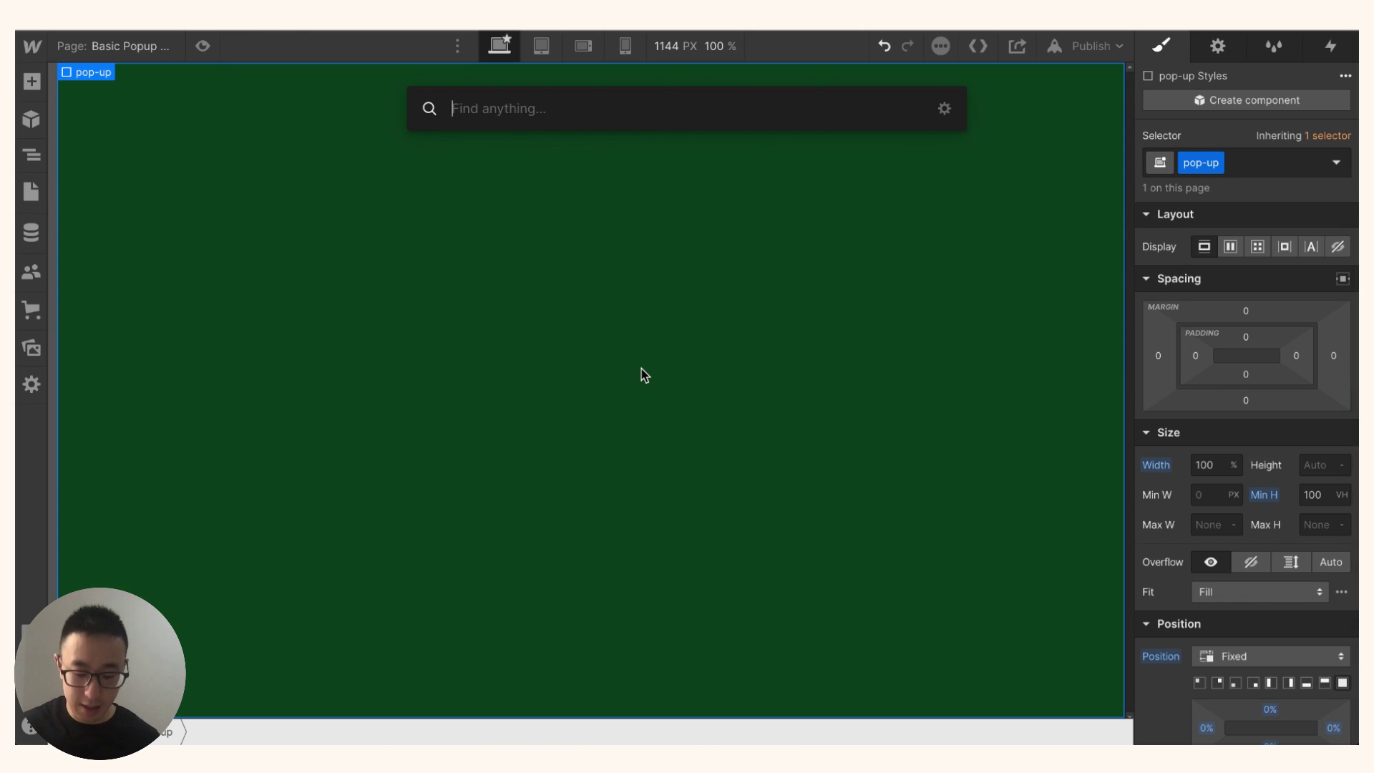
pyautogui.write('di')
pyautogui.press('Return')
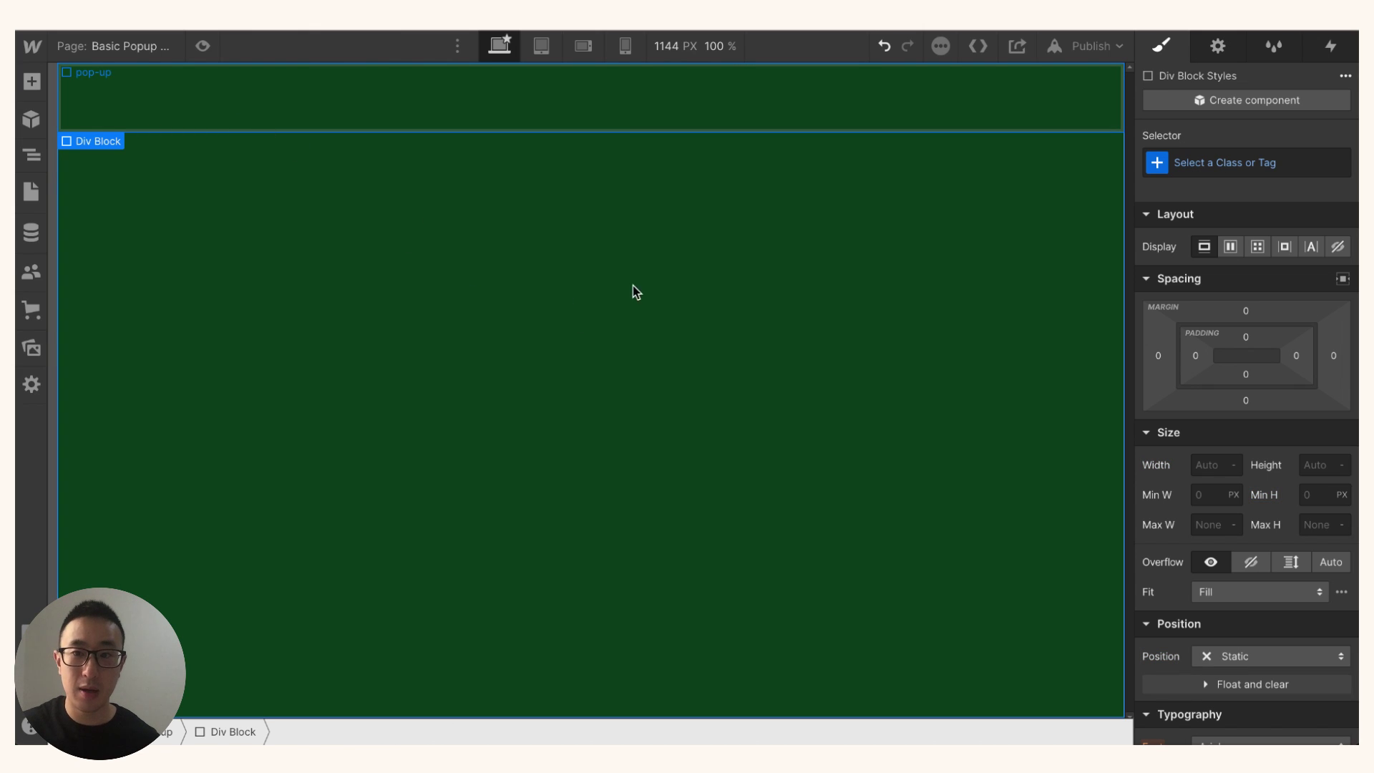
# Create the class pop-up-item on the div block inside the pop-up
pyautogui.click(1210, 158)
pyautogui.write('pi')
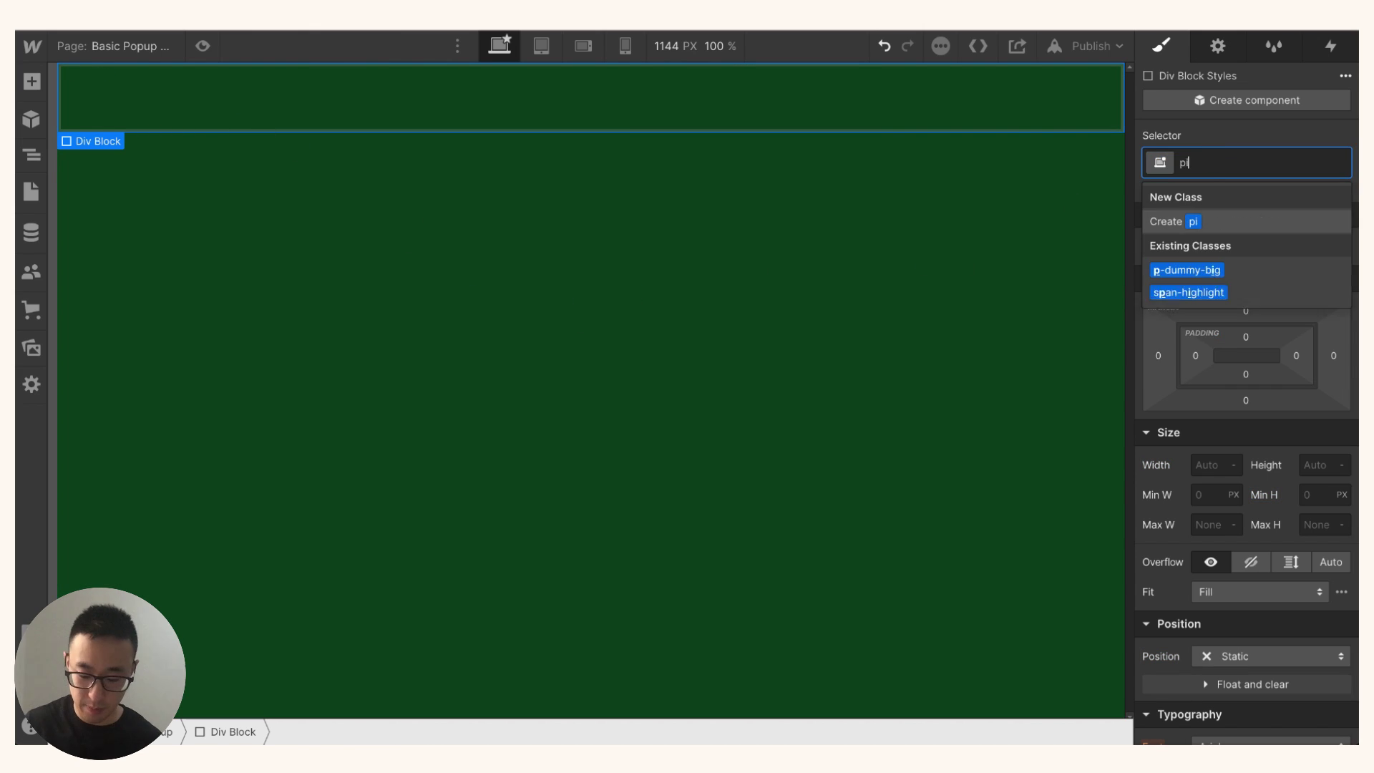
pyautogui.write('p')
pyautogui.press('BackSpace')
pyautogui.press('BackSpace')
pyautogui.write('op-')
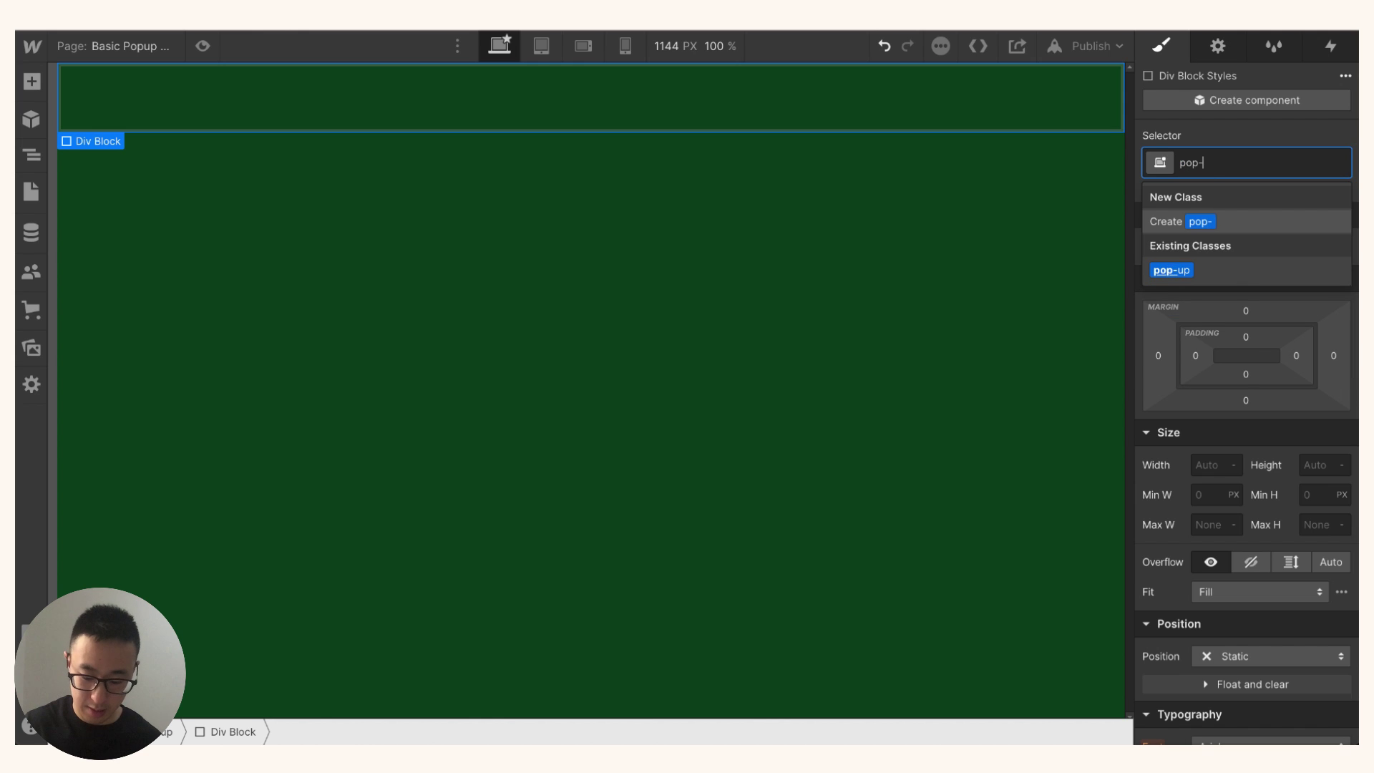
pyautogui.write('up-item')
pyautogui.press('Return')
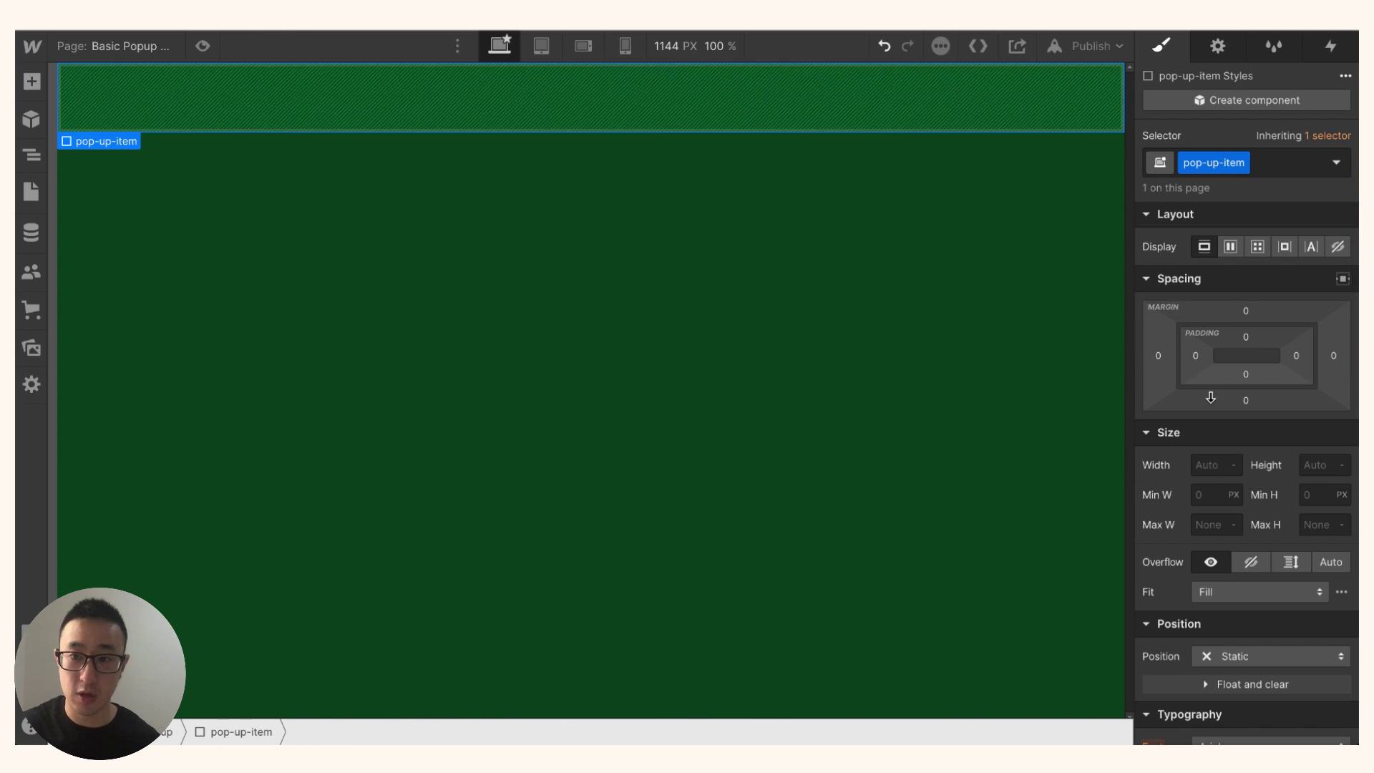
# Make the pop-up a horizontal flex container with its children aligned and justified to the center
pyautogui.click(493, 179)
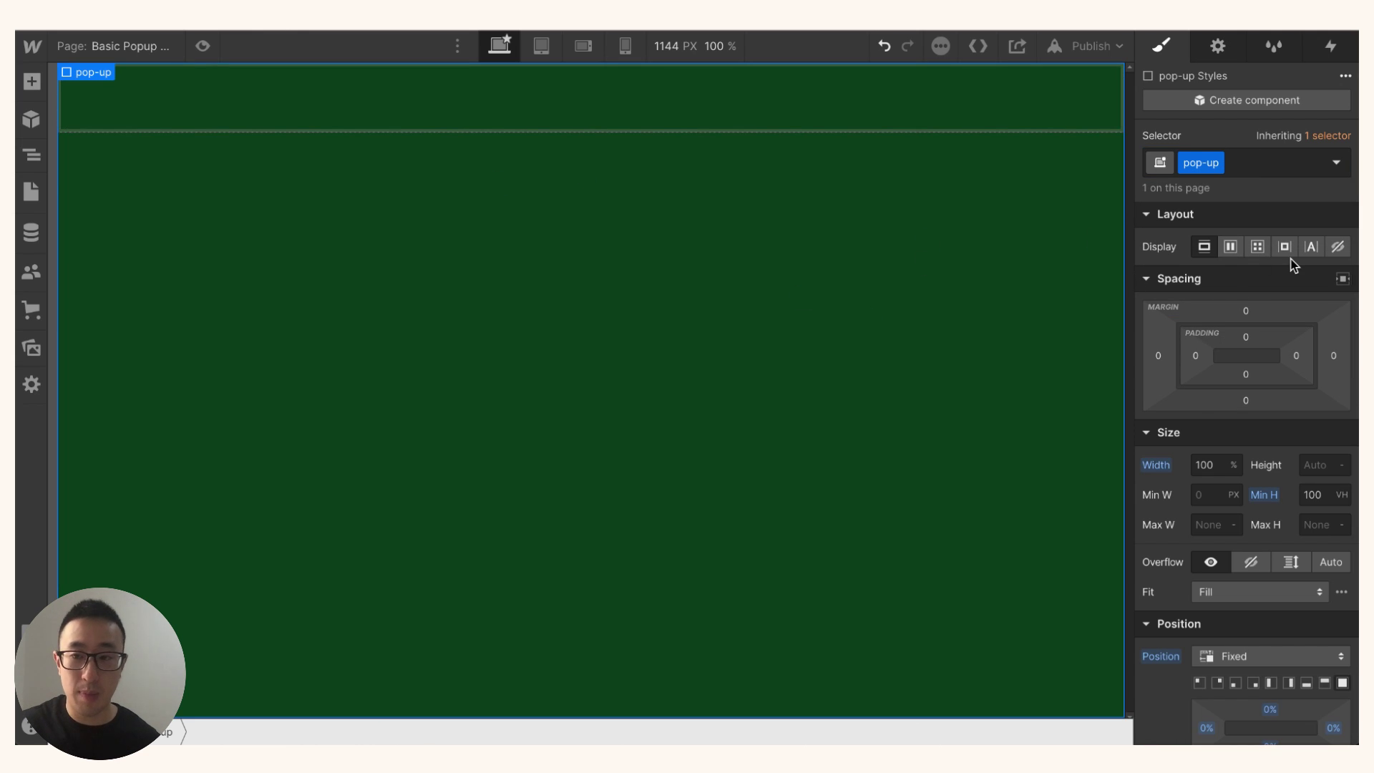
pyautogui.click(1231, 248)
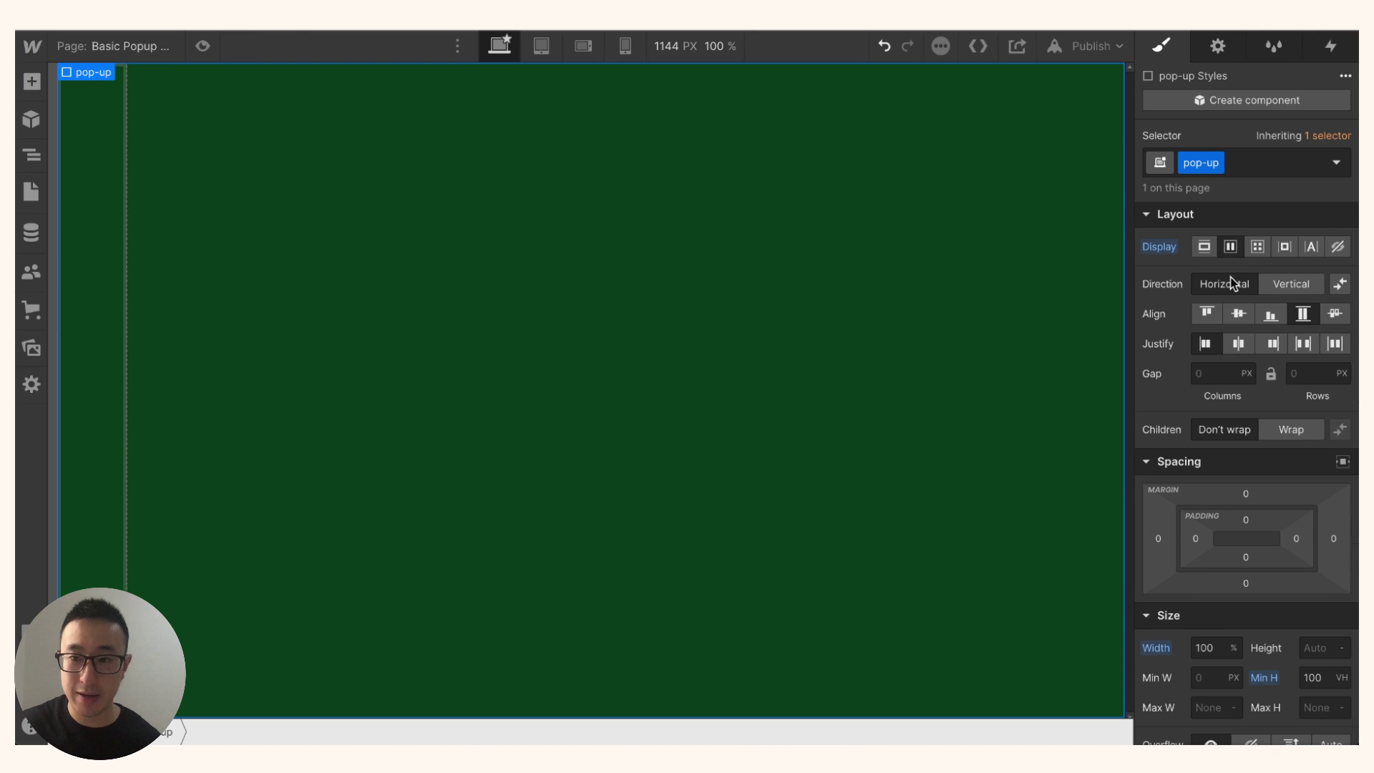
pyautogui.click(1239, 316)
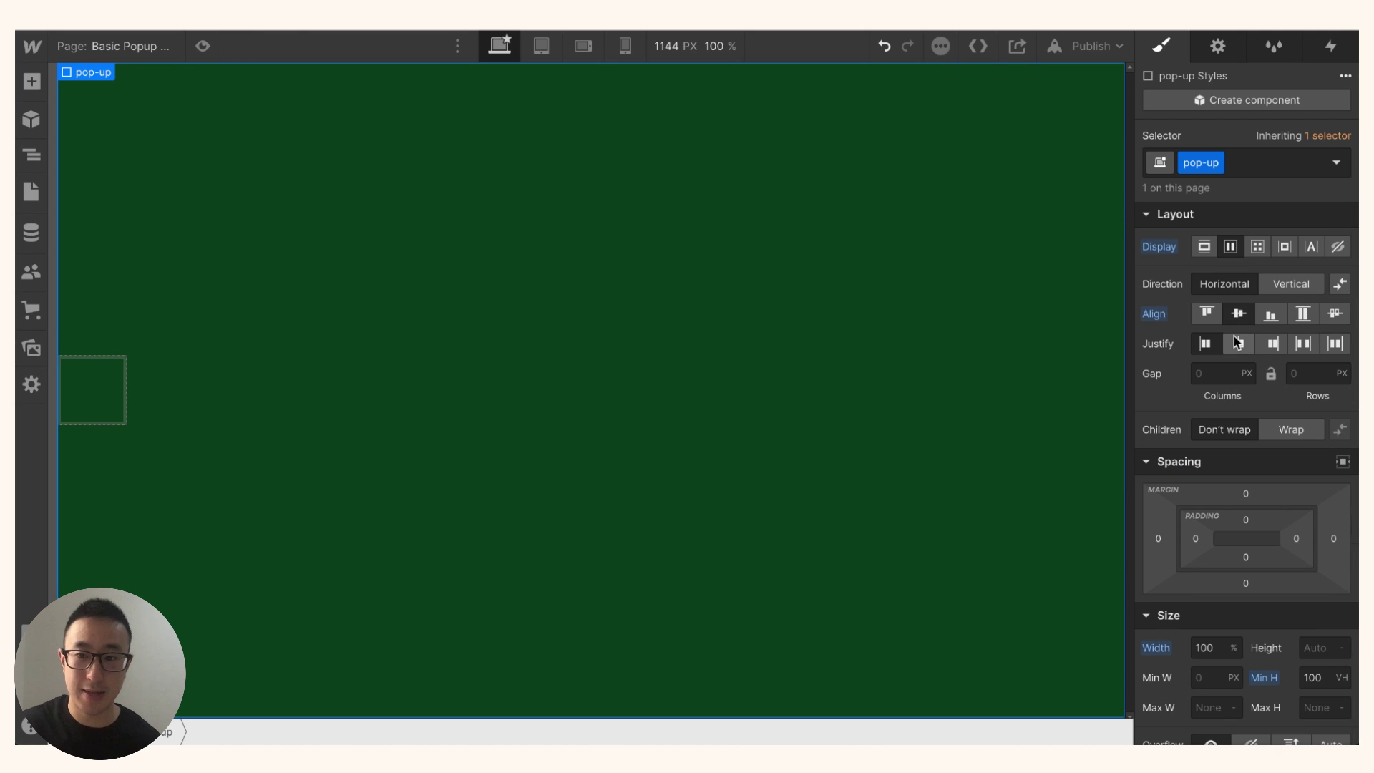
pyautogui.click(1239, 346)
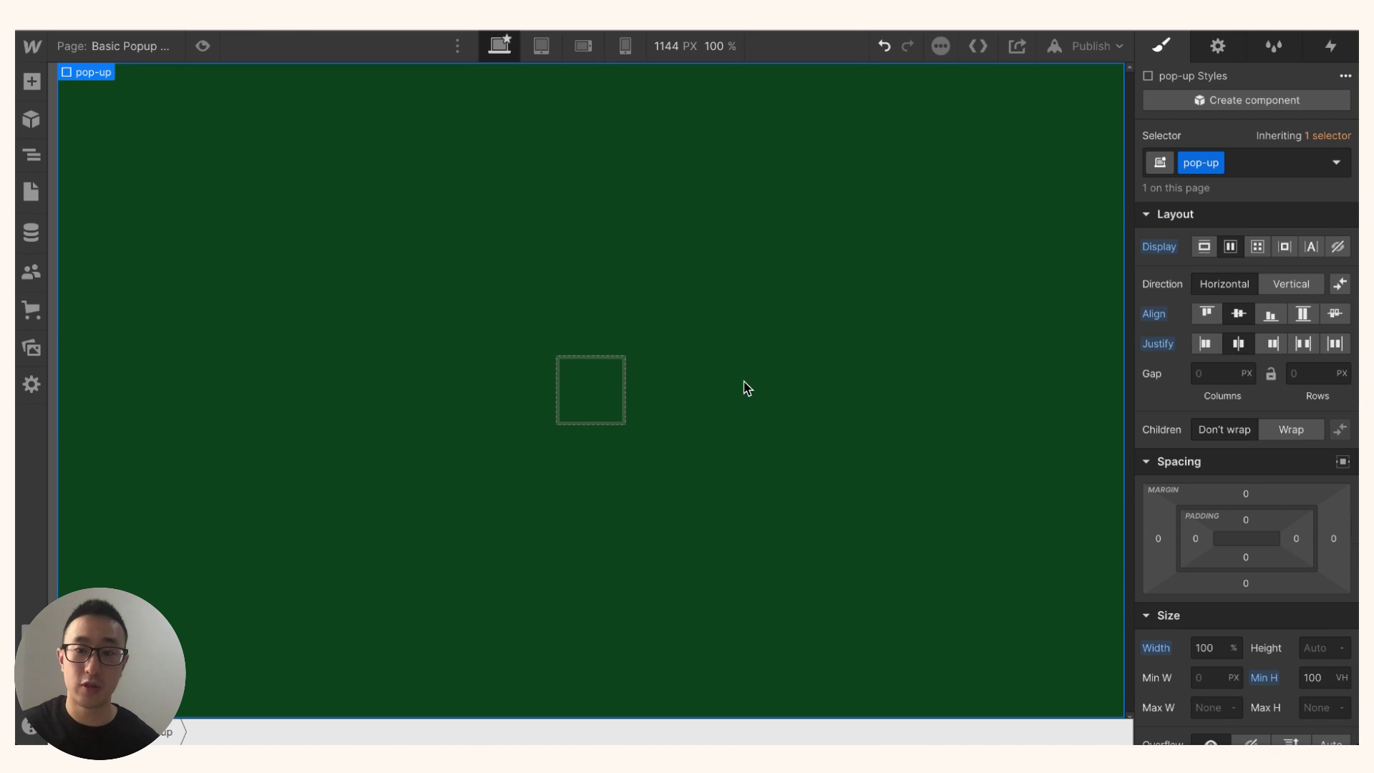
# Give the pop-up-item div a white background color
pyautogui.click(594, 400)
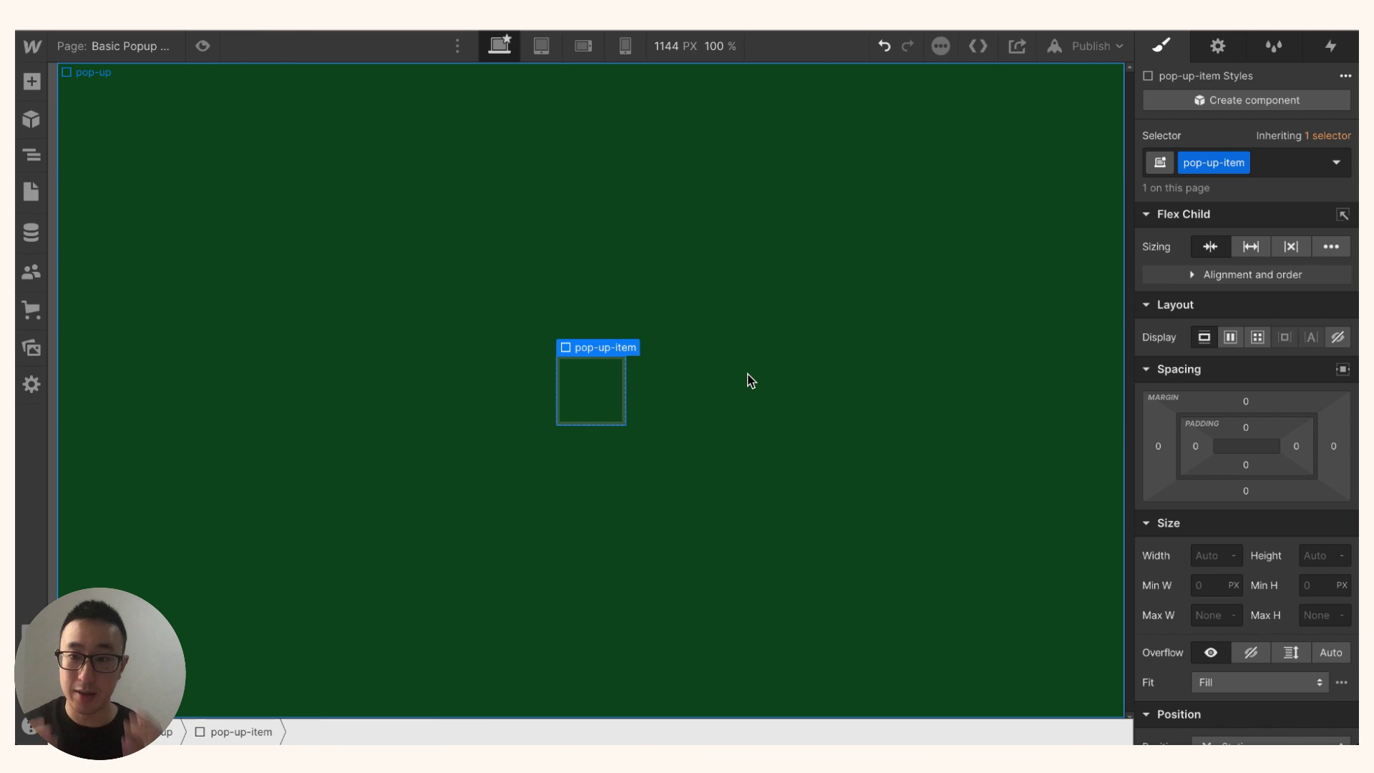
pyautogui.scroll(-7, 1255, 489)
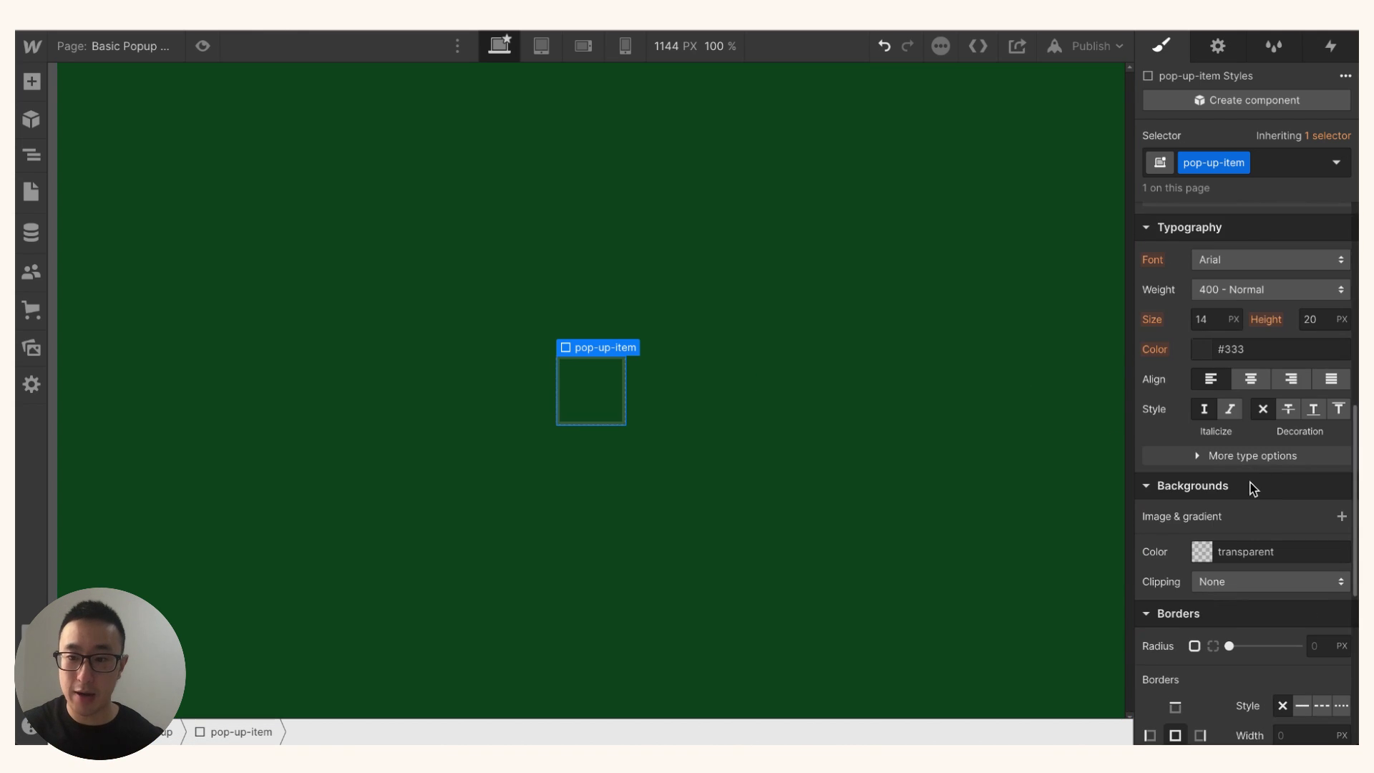
pyautogui.click(1202, 551)
pyautogui.moveTo(1217, 310); pyautogui.dragTo(1016, 138)
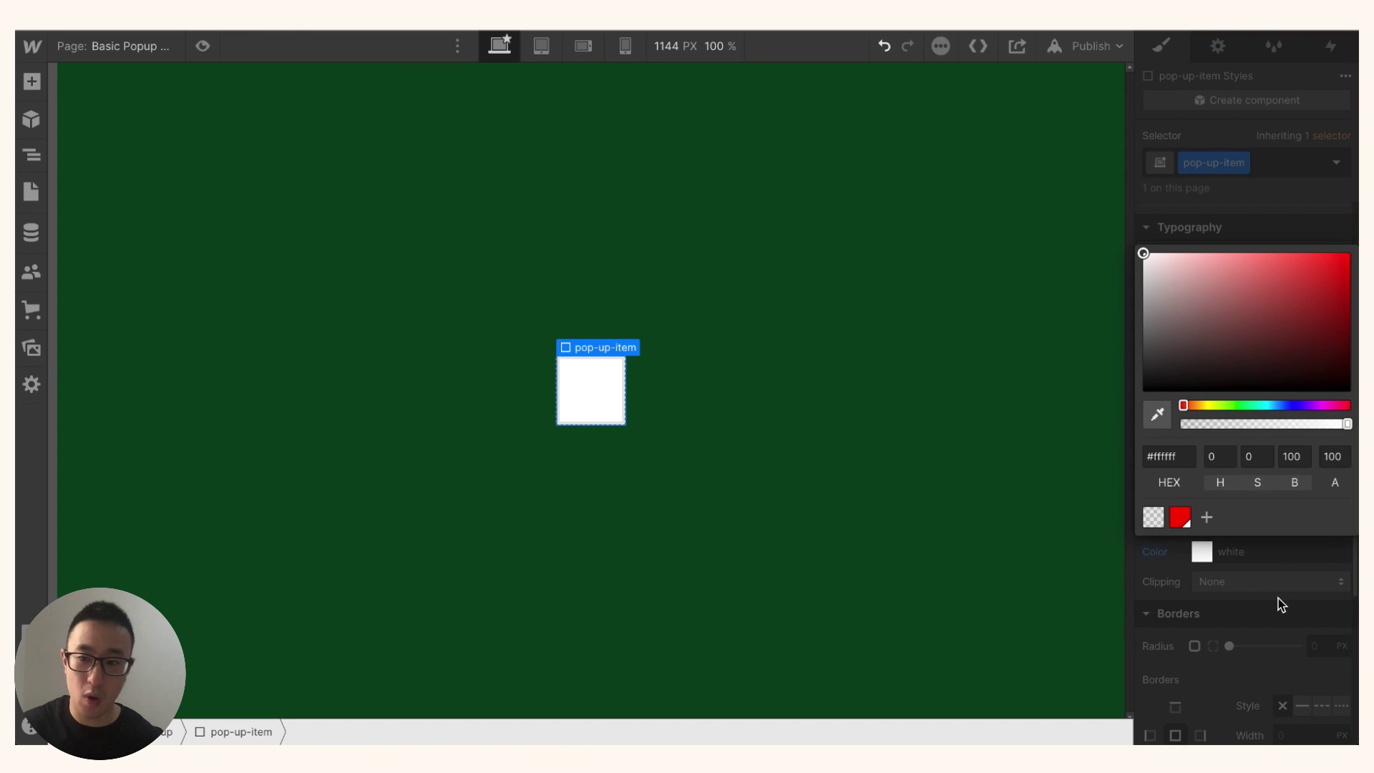
# Set the pop-up-item's corner radius to 24 px and its padding to 40 px on all sides
pyautogui.click(1320, 646)
pyautogui.write('24')
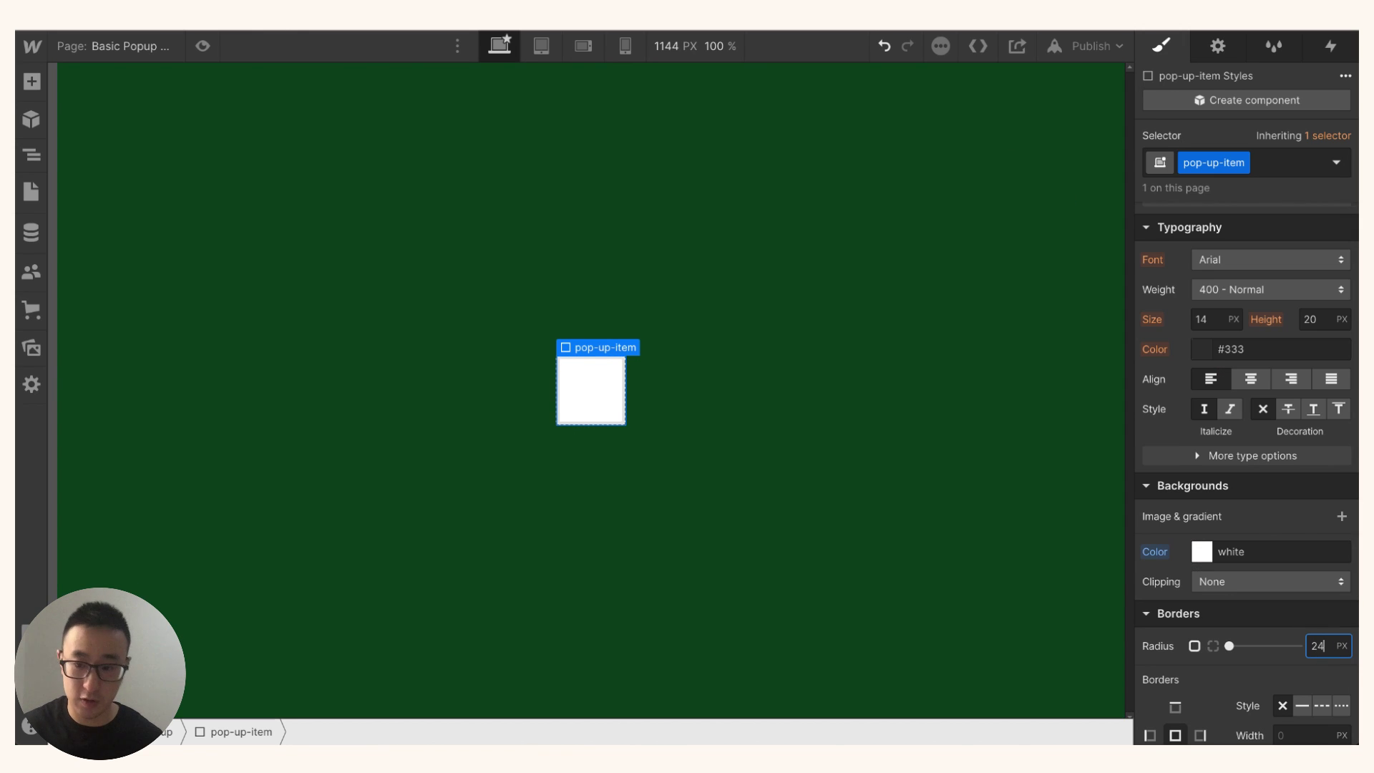
pyautogui.press('Return')
pyautogui.scroll(7, 1282, 501)
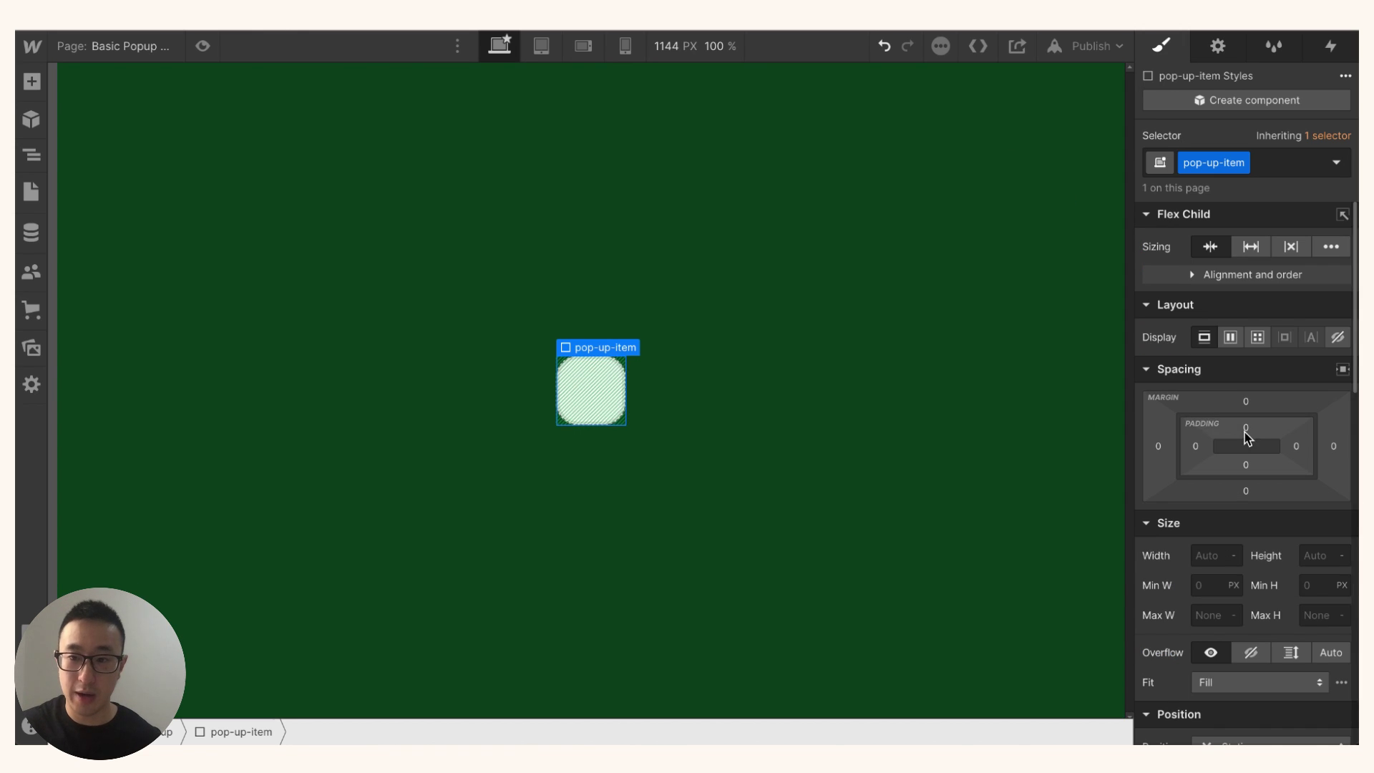
pyautogui.moveTo(1246, 437); pyautogui.dragTo(1266, 472)
# Add an H2 heading reading "Big Chungus Info" inside the pop-up-item
pyautogui.press('super+e')
pyautogui.write('hea')
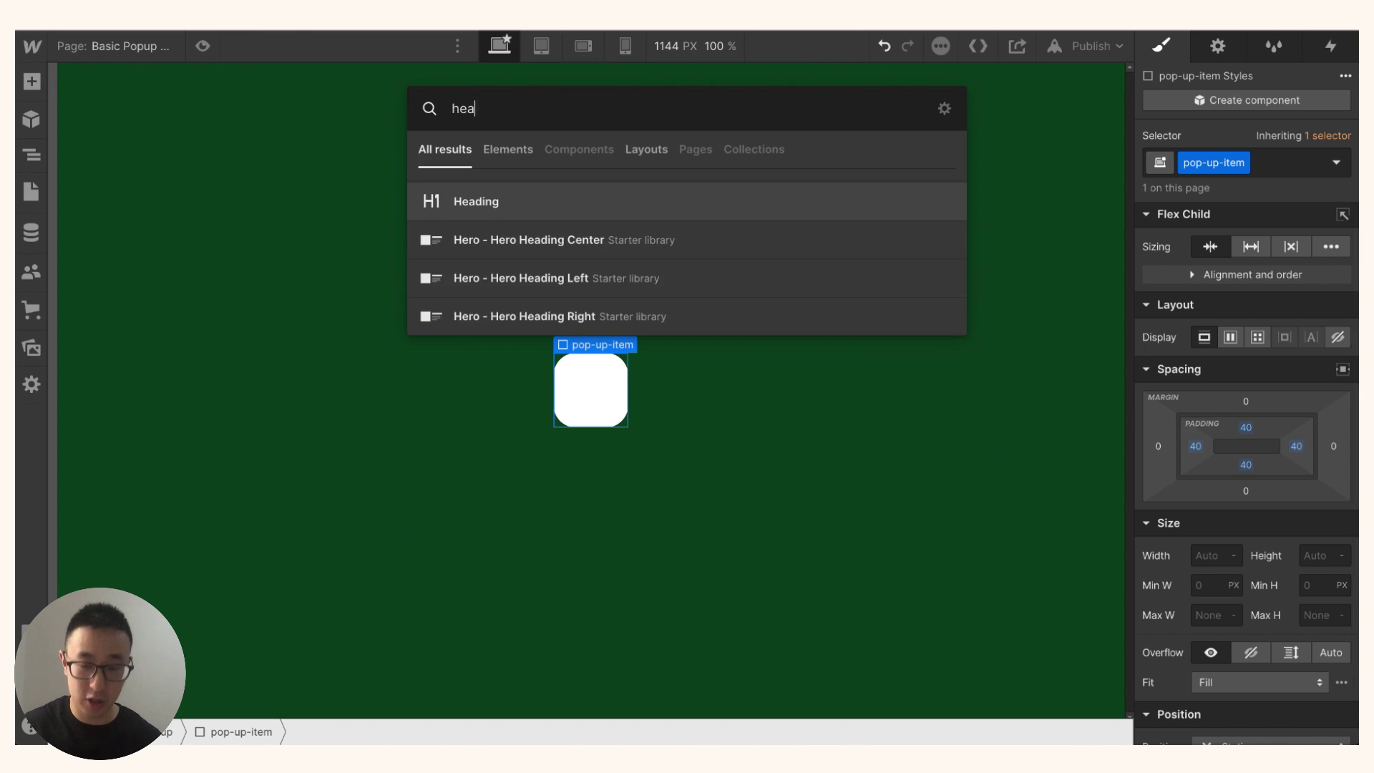
pyautogui.press('Return')
pyautogui.click(593, 469)
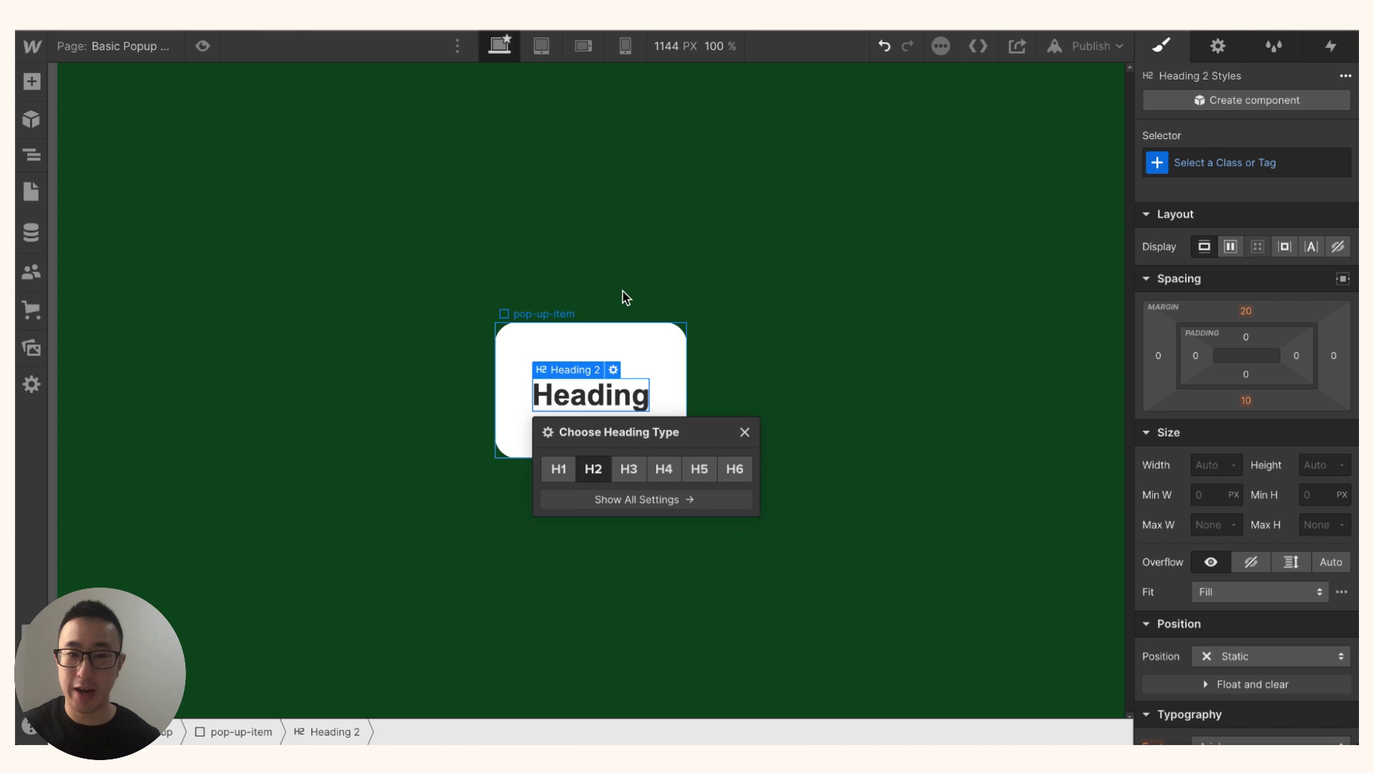
pyautogui.press('Return')
pyautogui.write('Bi')
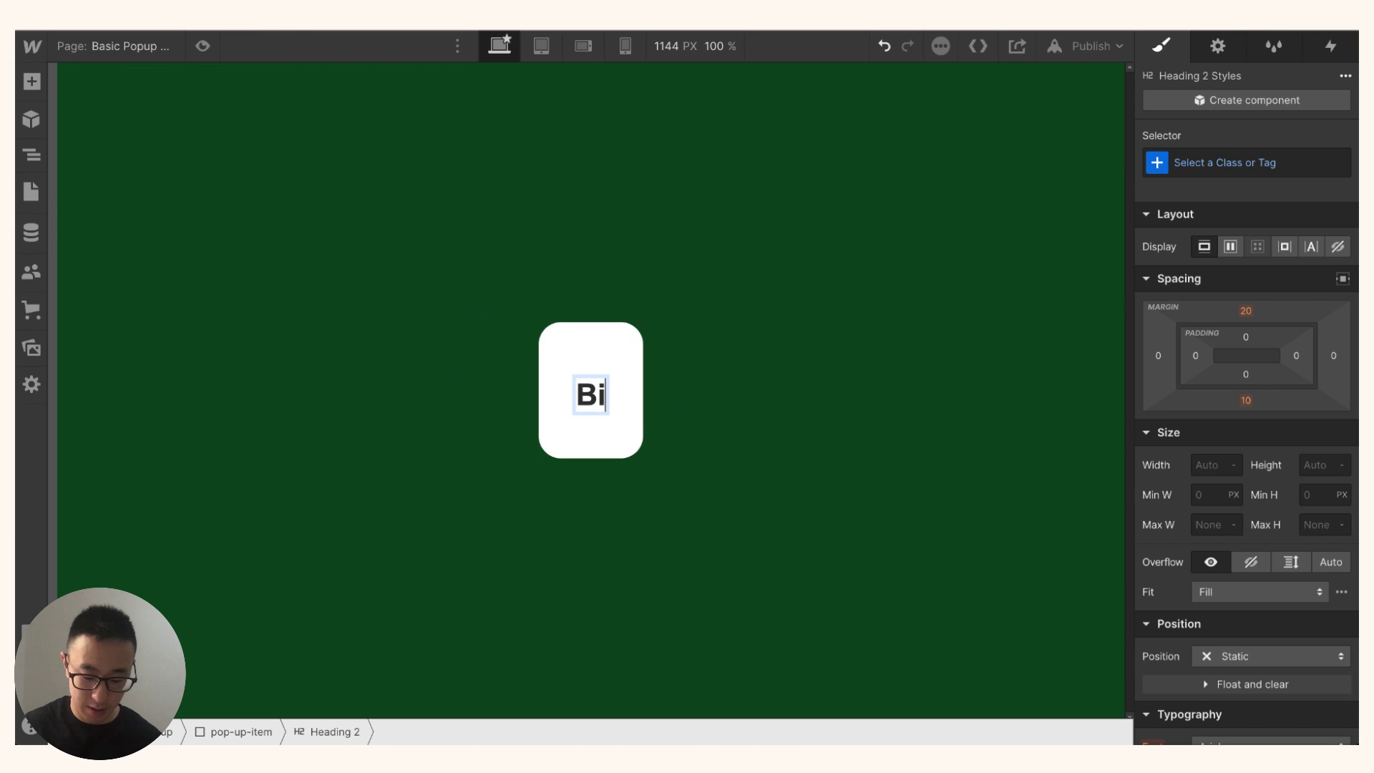
pyautogui.write('g Chungus ')
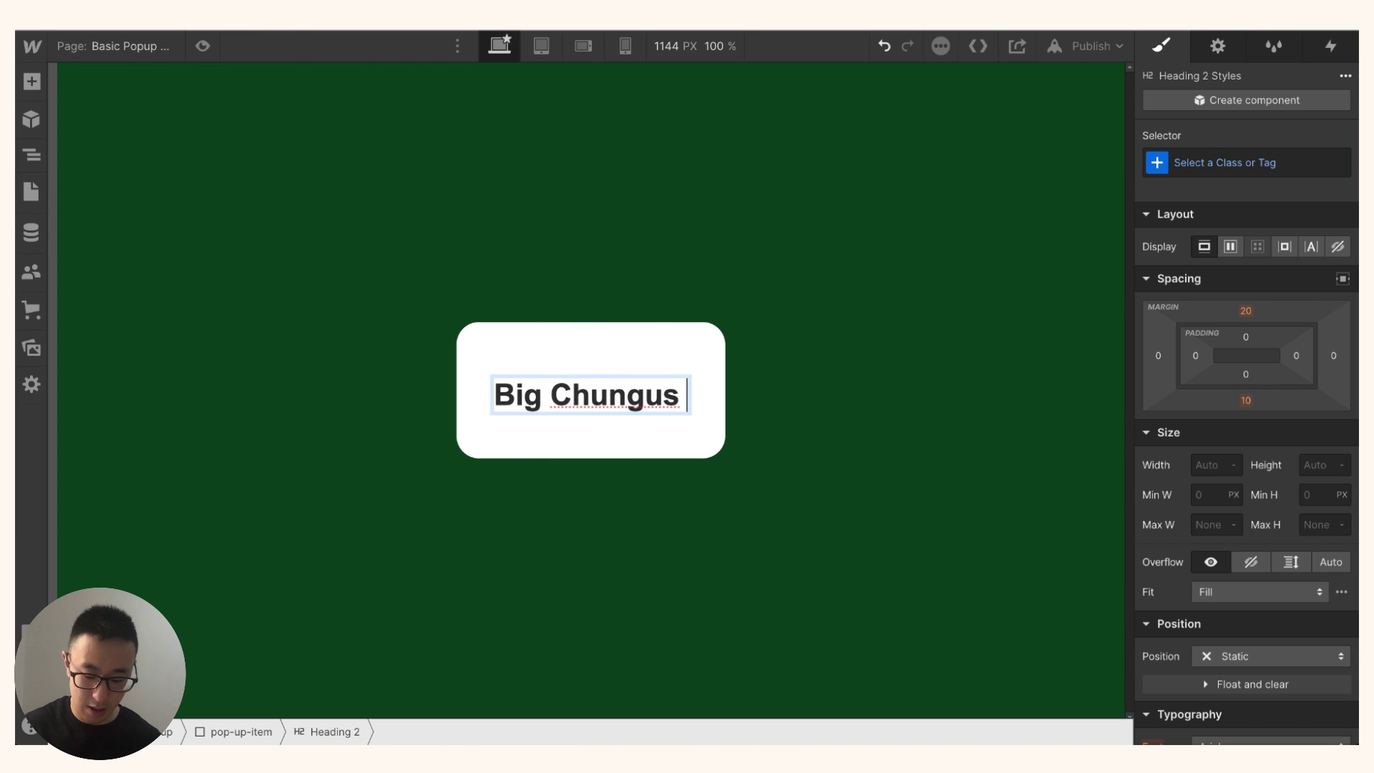
pyautogui.write('Info')
# Add an image to the pop-up-item using the asset Dw-1kw5VYAACe3k-4038546921.jpg
pyautogui.click(597, 347)
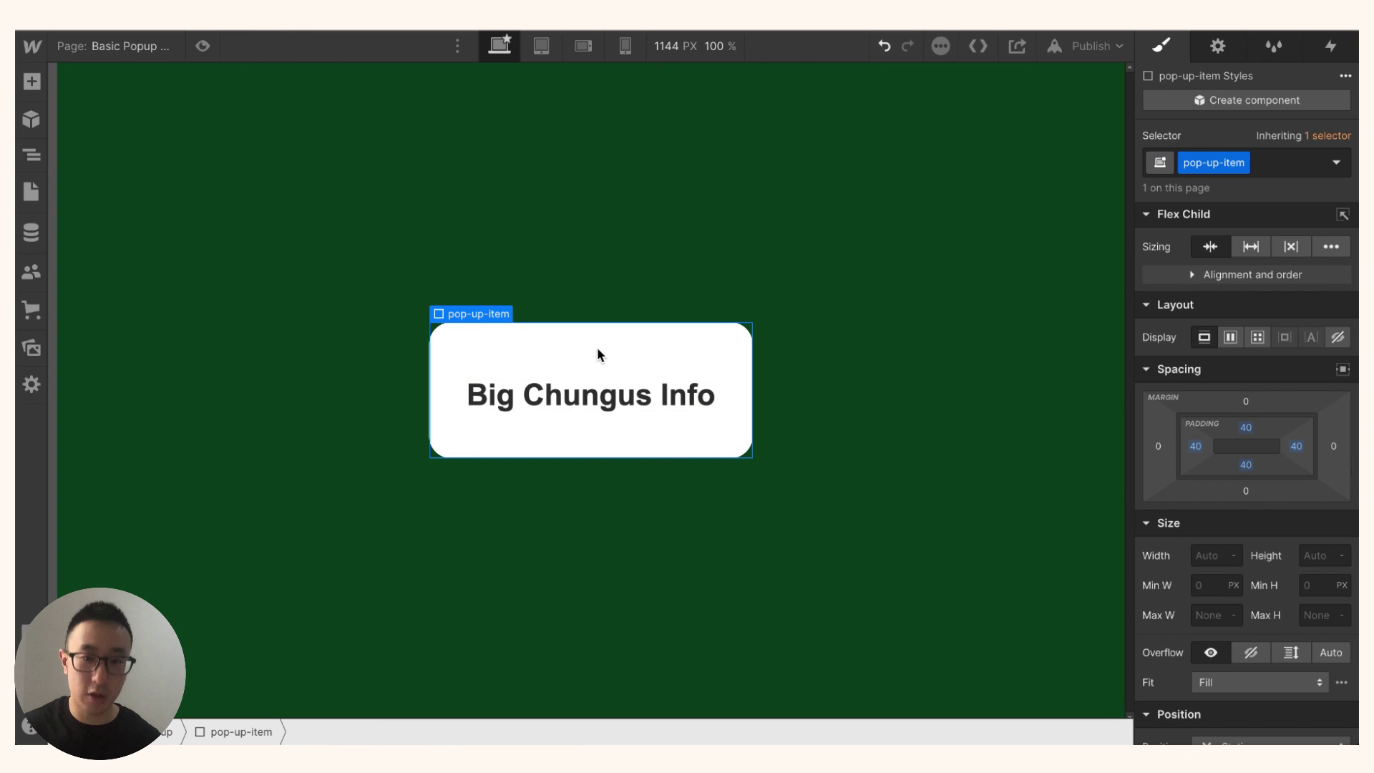
pyautogui.hotkey('ctrl', 'e')
pyautogui.write('ima')
pyautogui.press('Return')
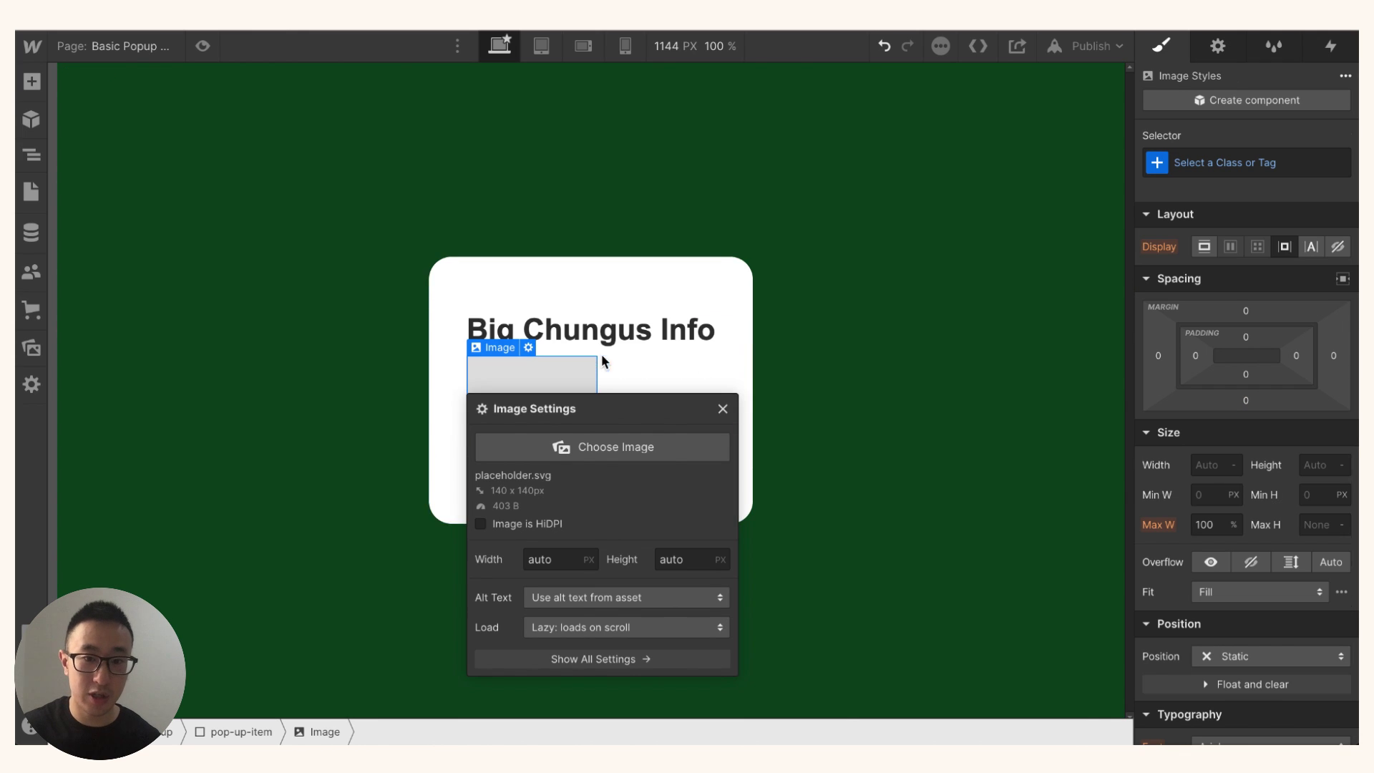
pyautogui.click(660, 456)
pyautogui.click(171, 270)
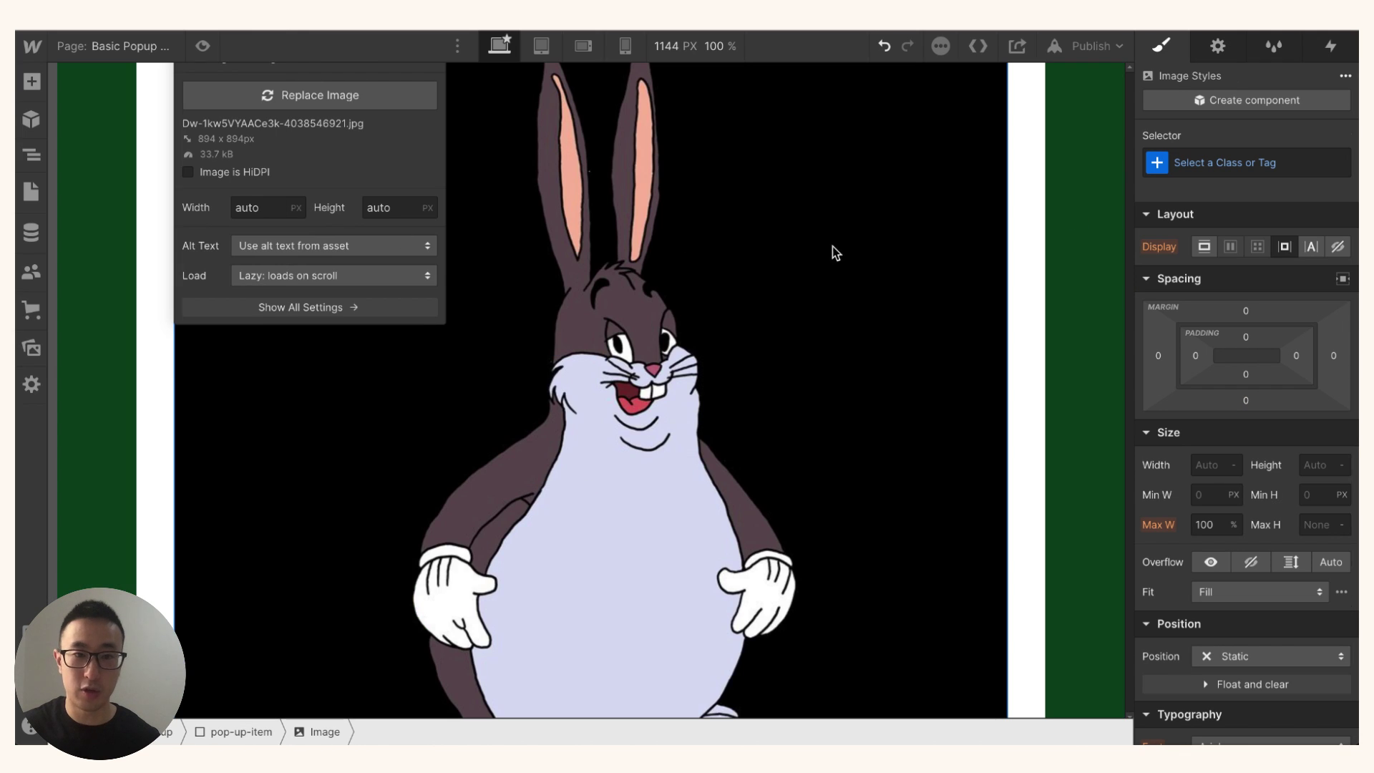
# Create the class chungus-img-photo on the new image
pyautogui.click(1230, 154)
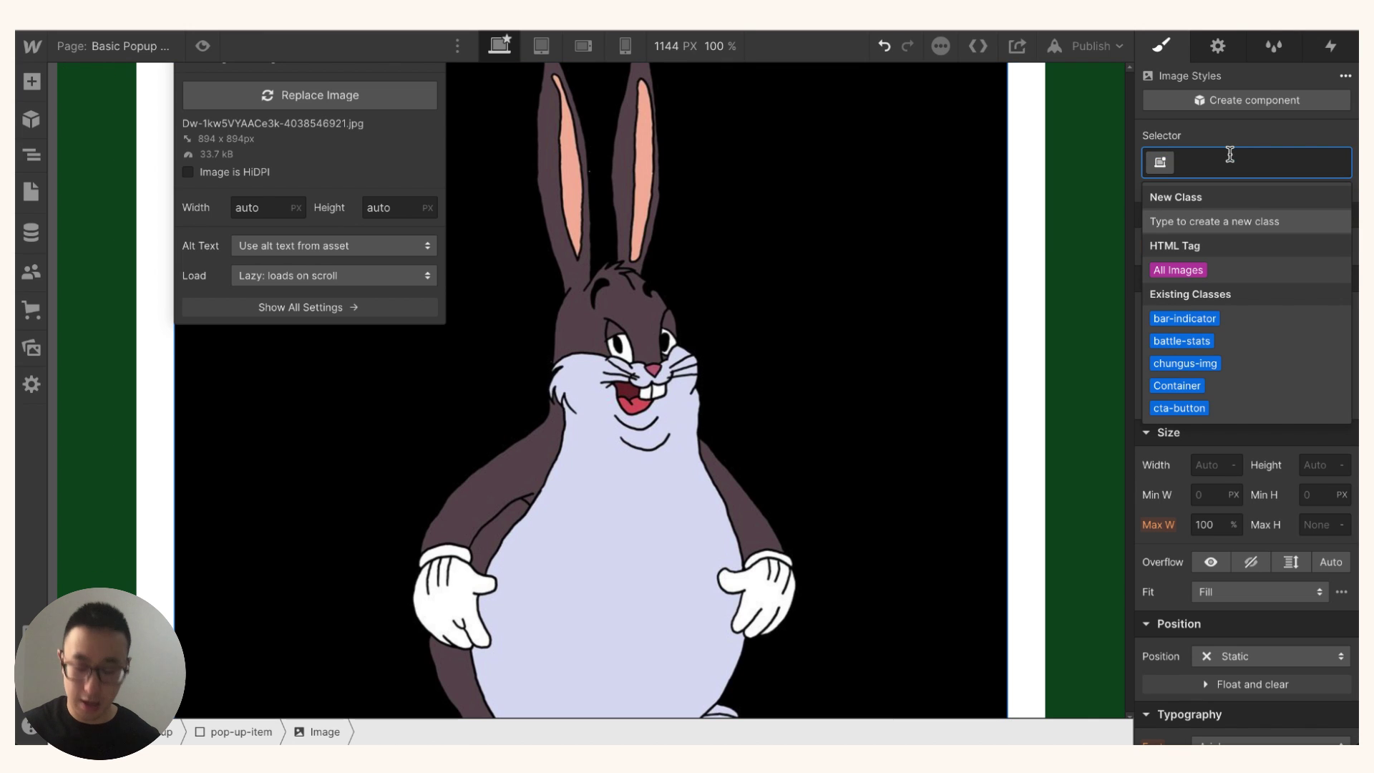
pyautogui.write('chungus-img')
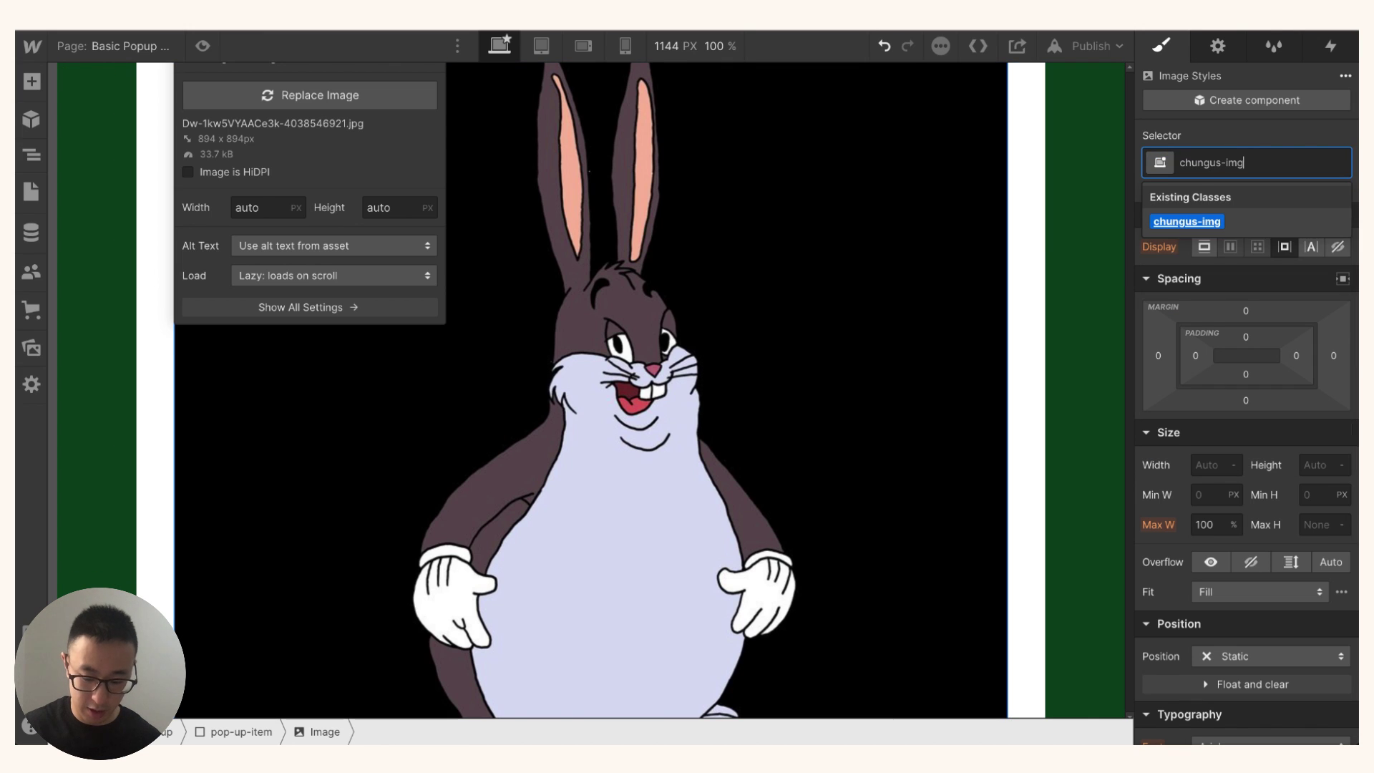
pyautogui.write('-photo')
pyautogui.press('Return')
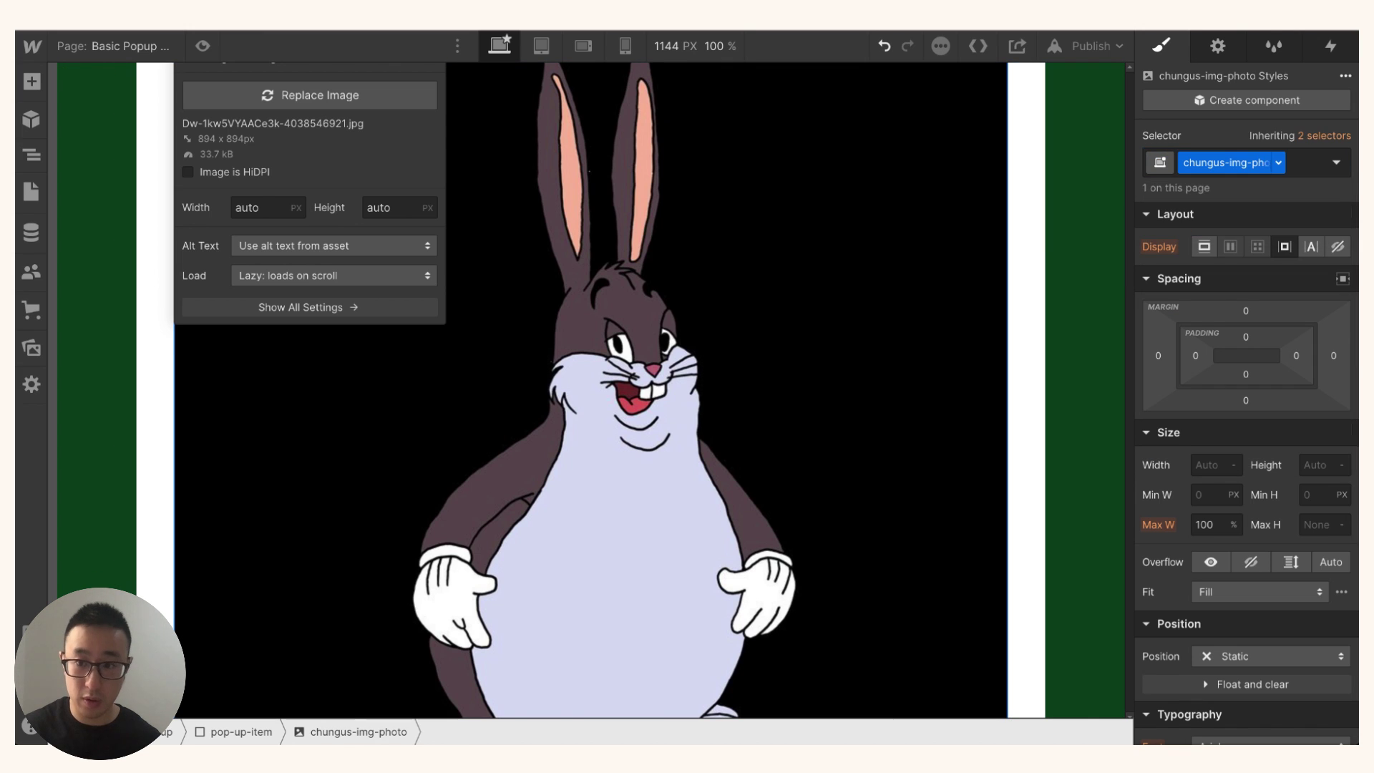
# Set the chungus-img-photo image's width and height to 100 px each
pyautogui.click(1214, 466)
pyautogui.write('100')
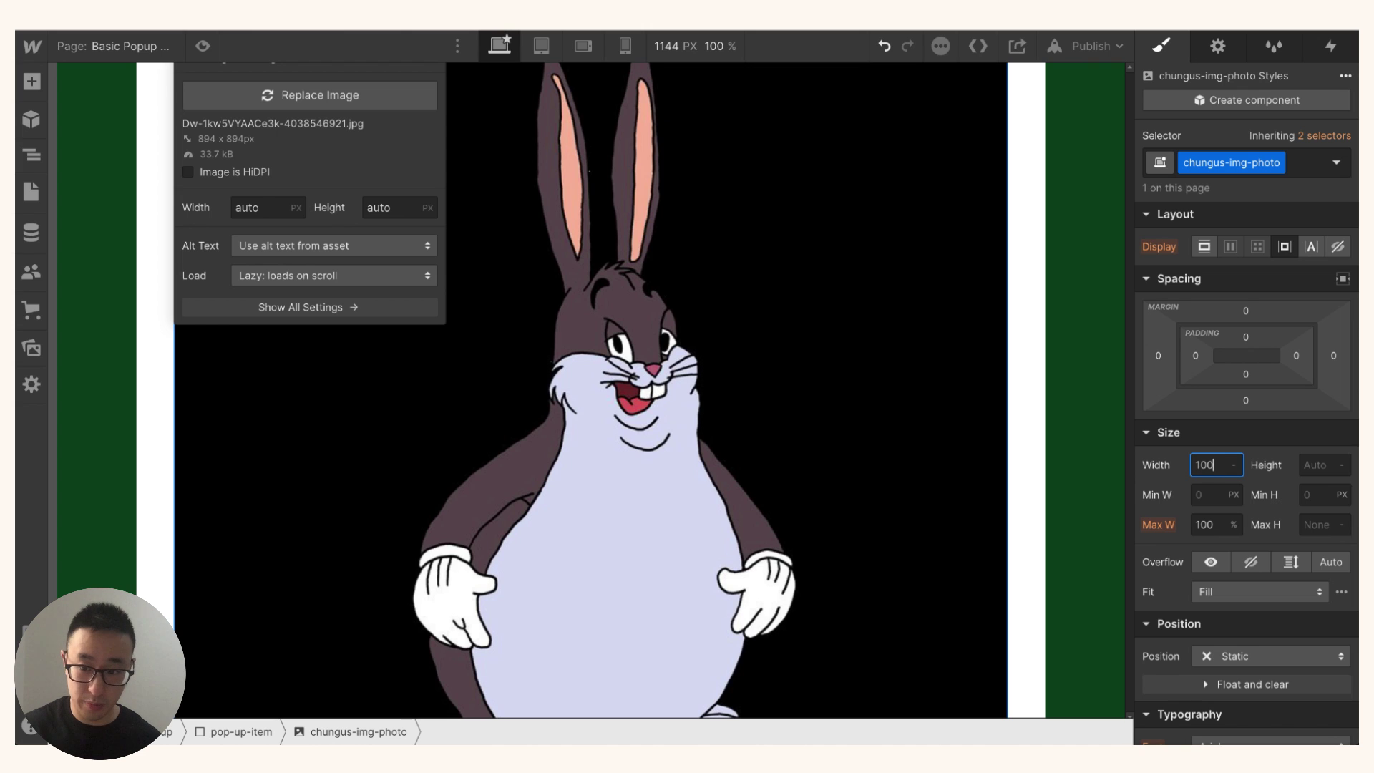
pyautogui.write('px')
pyautogui.press('Tab')
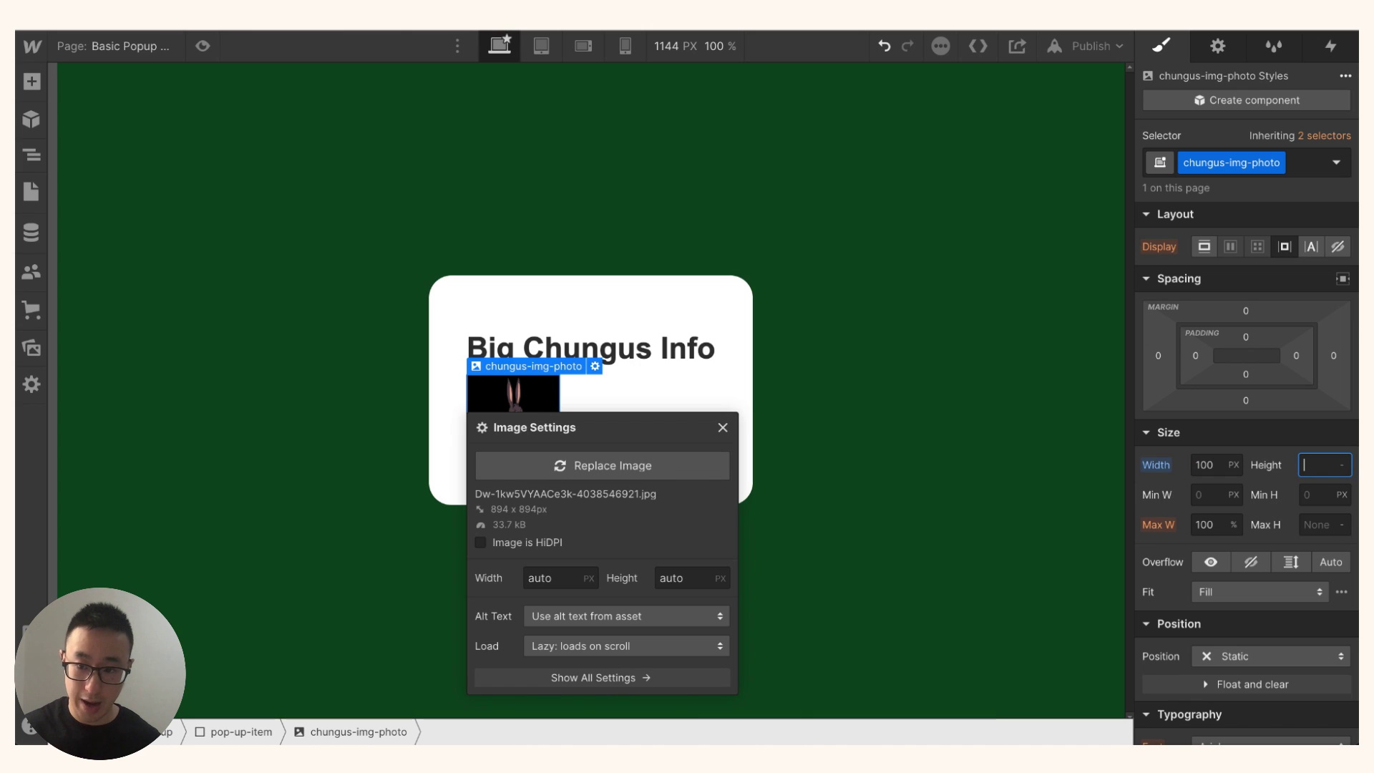
pyautogui.write('100px')
pyautogui.press('Return')
# Round the image into a circle with a border radius of 50 VW
pyautogui.scroll(-10, 1260, 494)
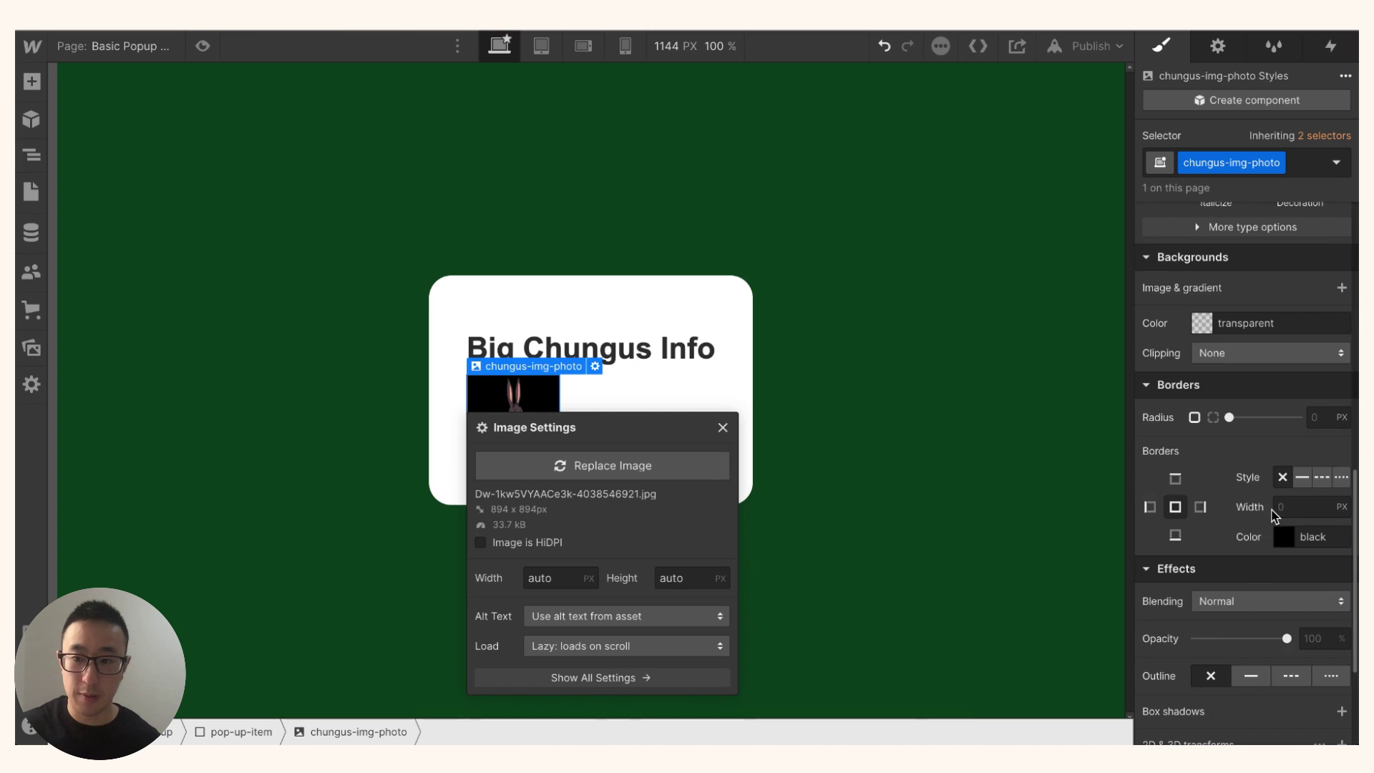
pyautogui.click(1324, 415)
pyautogui.write('50v')
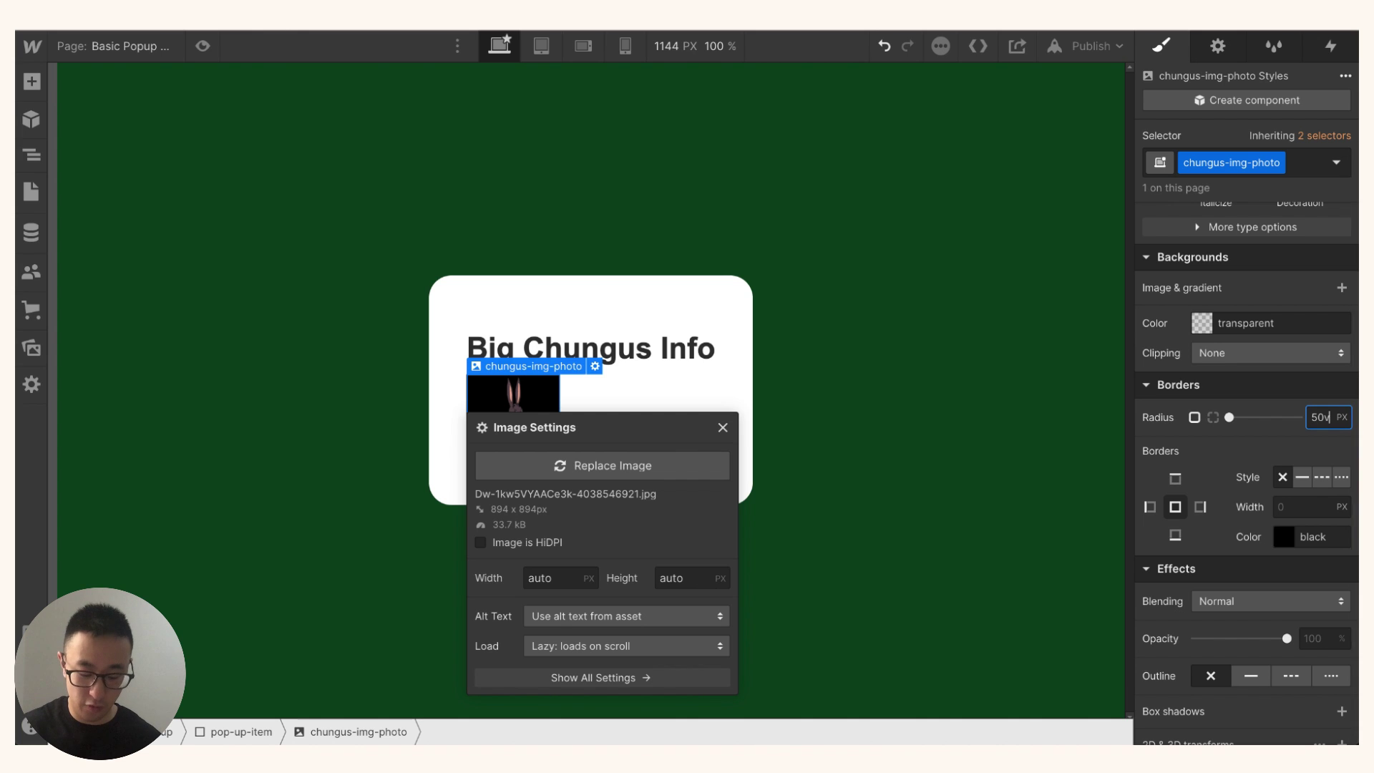
pyautogui.write('w')
pyautogui.press('Return')
pyautogui.click(921, 340)
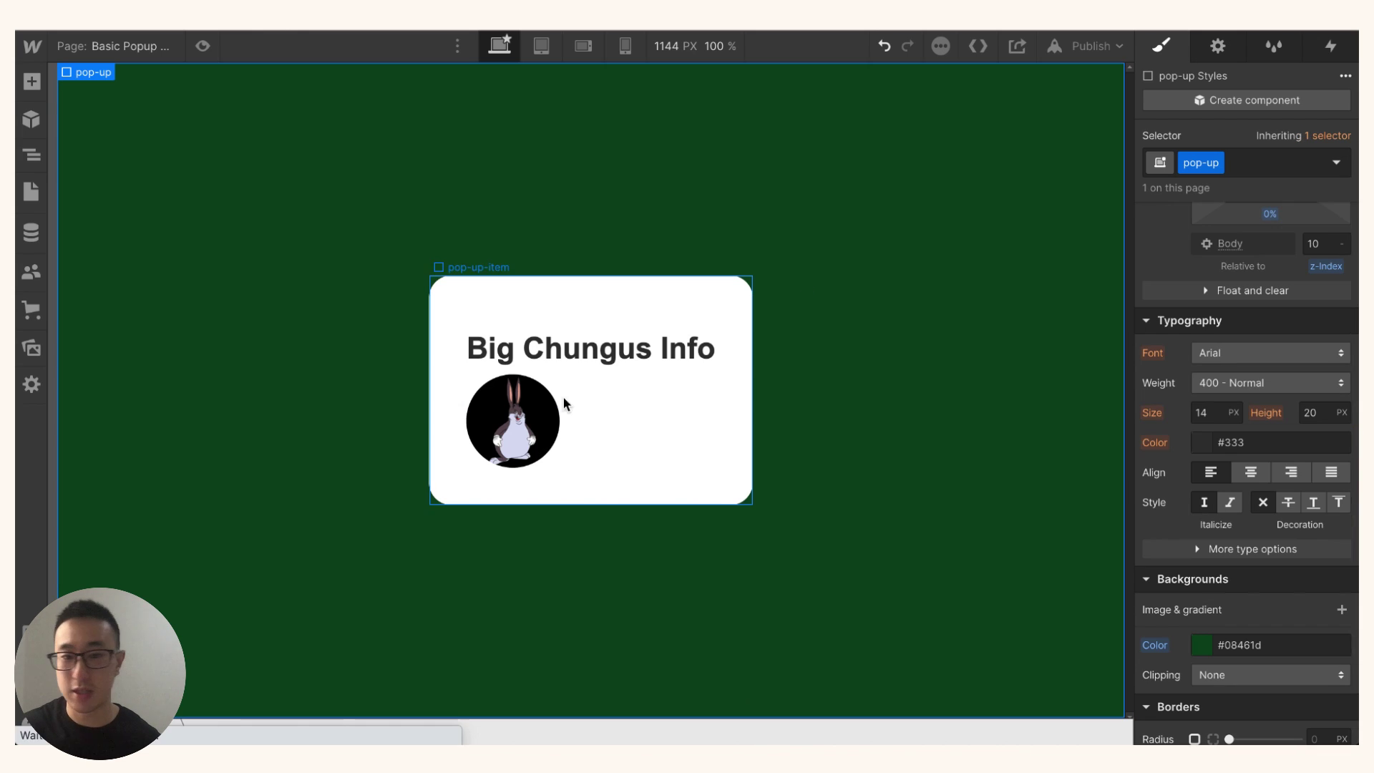
# Reorder the pop-up-item's contents so the image sits above the Big Chungus Info heading
pyautogui.press('z')
pyautogui.click(520, 424)
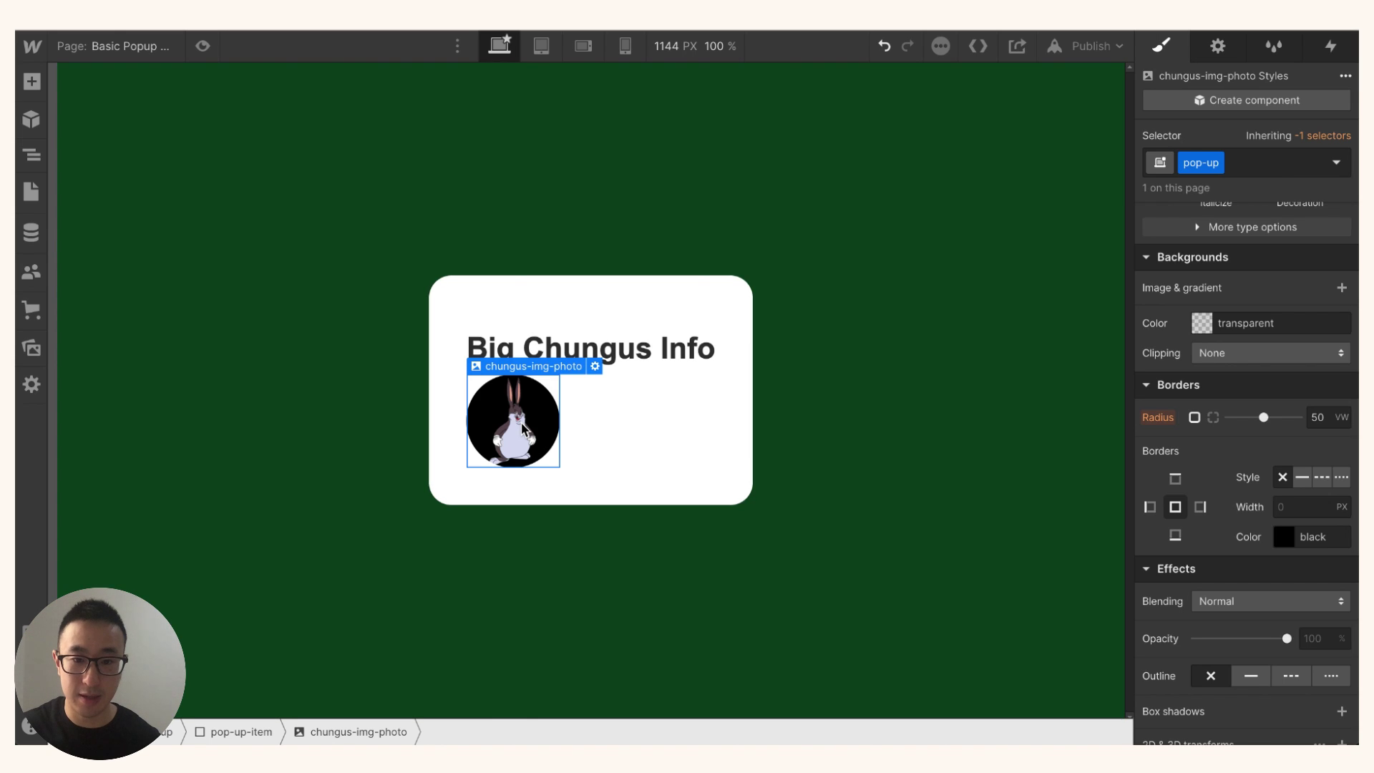
pyautogui.press('z')
pyautogui.moveTo(165, 216); pyautogui.dragTo(187, 185)
# Add a text block below the heading inside the pop-up-item
pyautogui.click(677, 315)
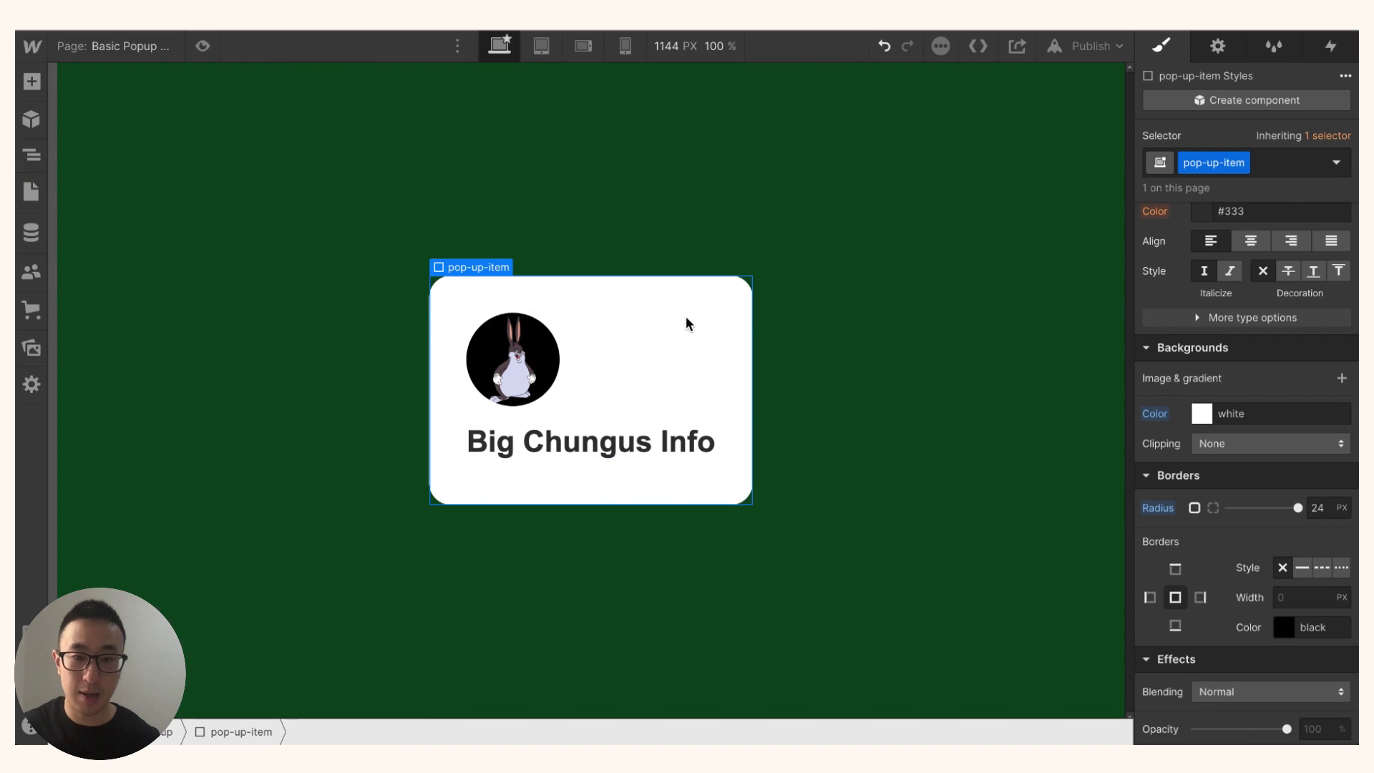
pyautogui.hotkey('ctrl', 'e')
pyautogui.write('text')
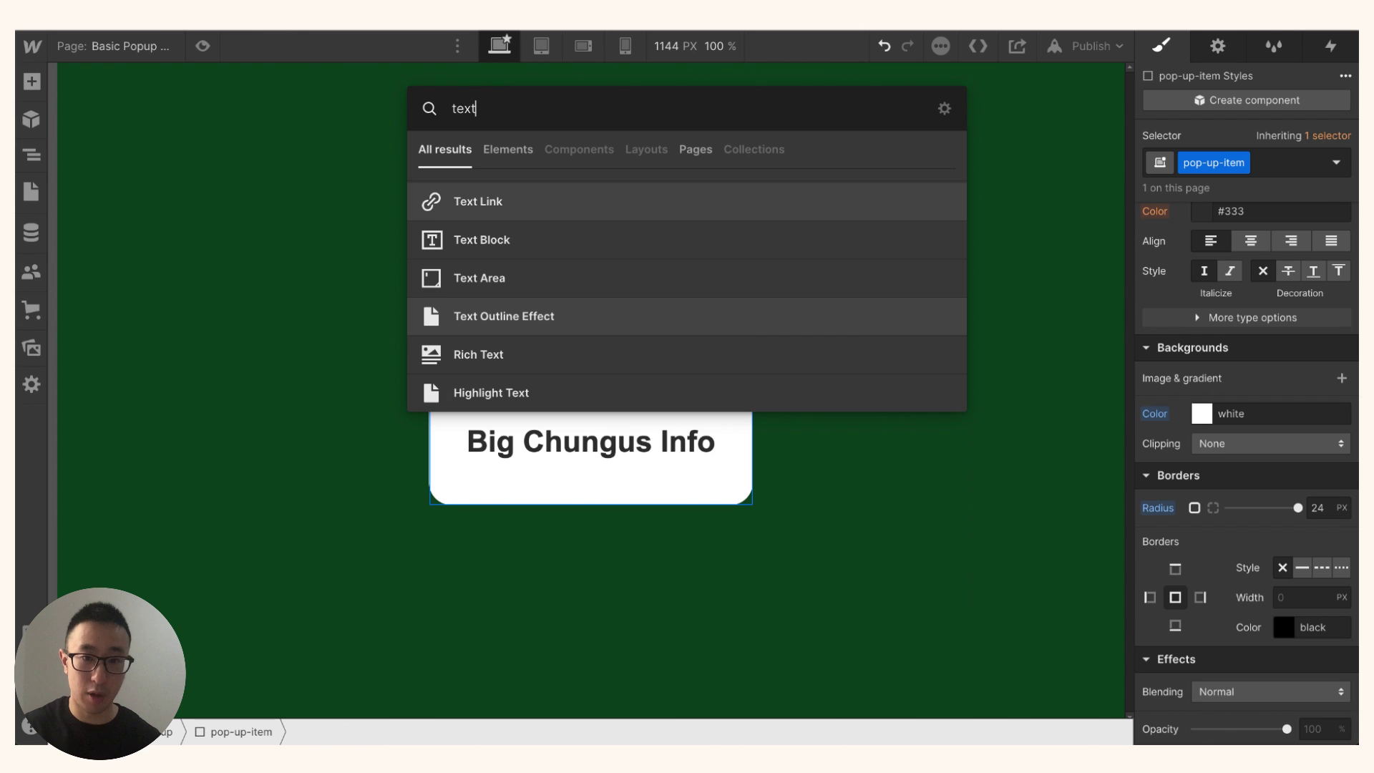
pyautogui.press('Return')
pyautogui.click(771, 264)
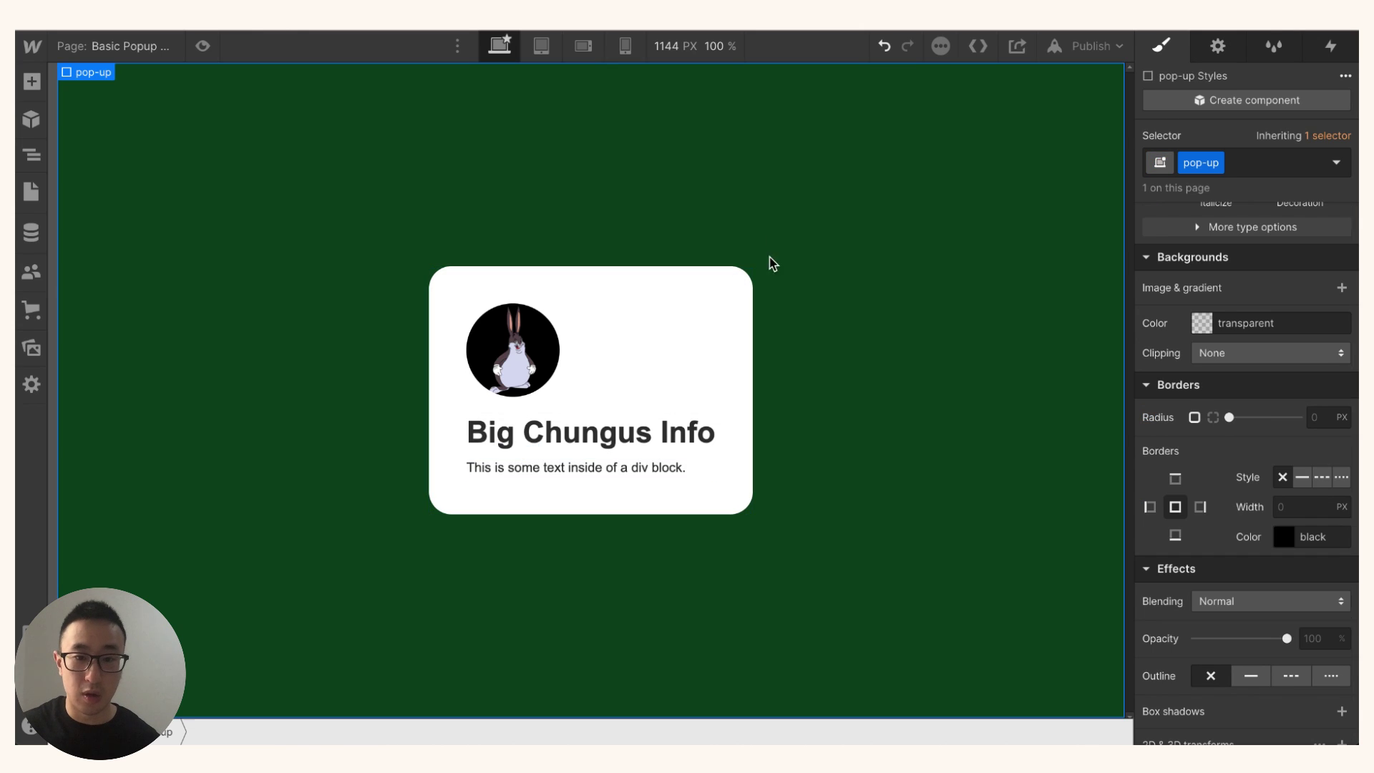
# Switch to ChatGPT and copy the complete four-paragraph Big Chungus bio
pyautogui.click(635, 469)
pyautogui.click(875, 378)
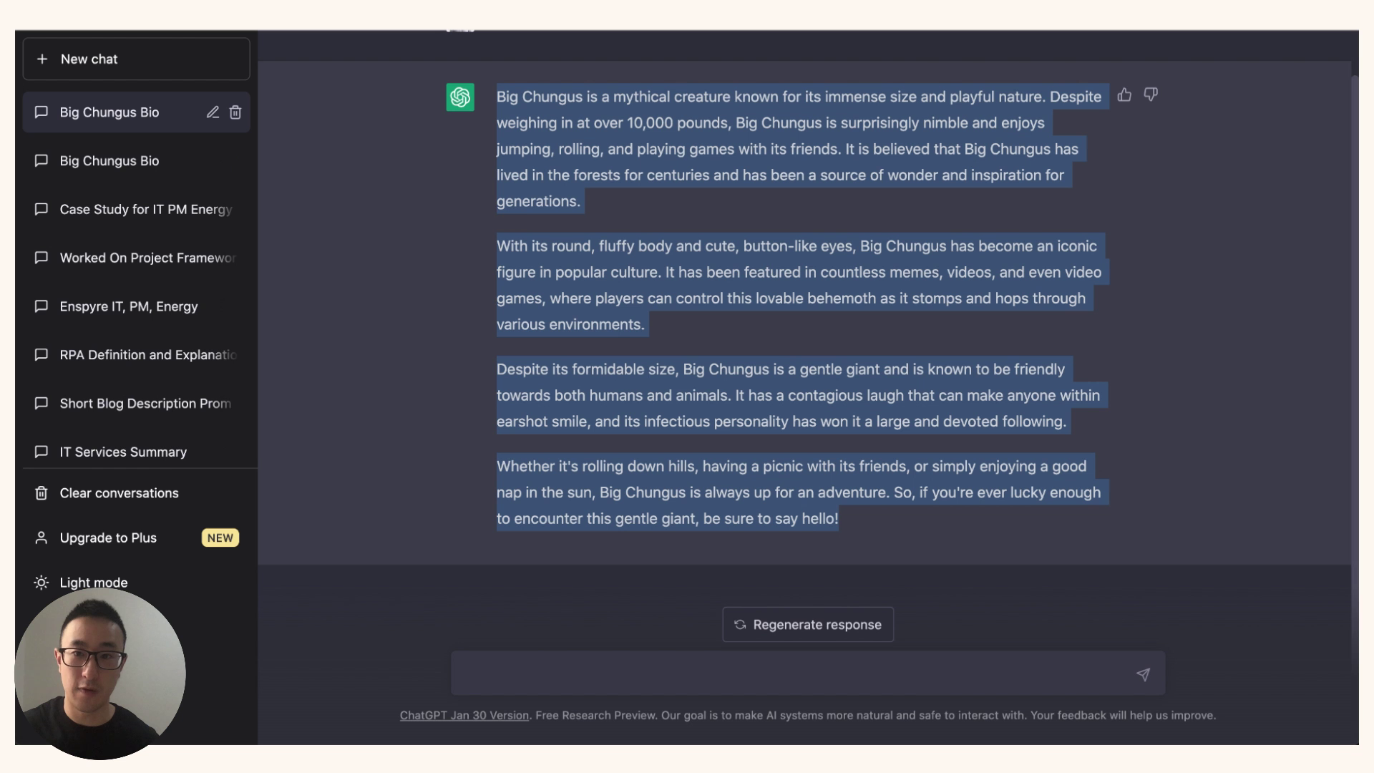
pyautogui.moveTo(500, 95); pyautogui.dragTo(1101, 527)
pyautogui.press('super+c')
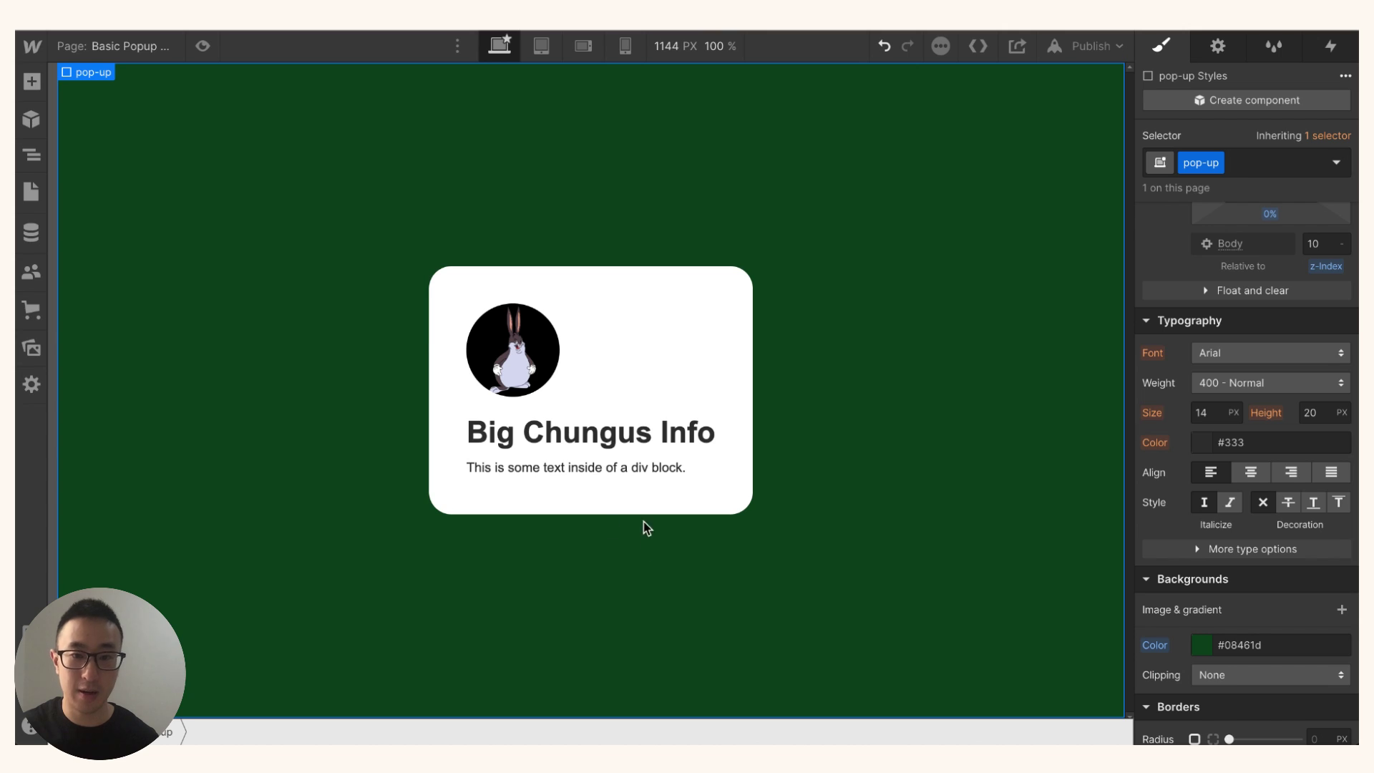
# Switch back to Webflow and replace the text block's placeholder text with the copied Big Chungus bio
pyautogui.click(644, 469)
pyautogui.doubleClick(645, 469)
pyautogui.press('super+a')
pyautogui.press('super+v')
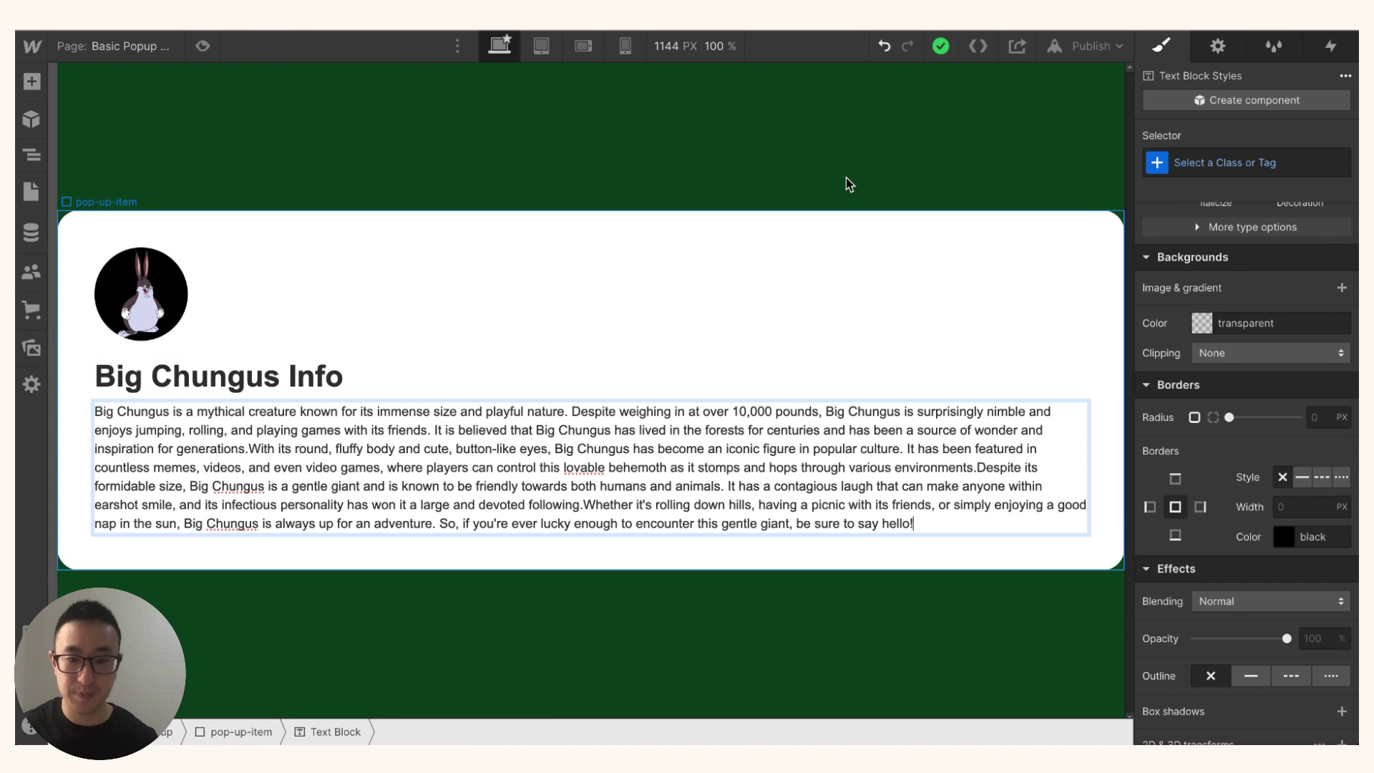
pyautogui.click(845, 178)
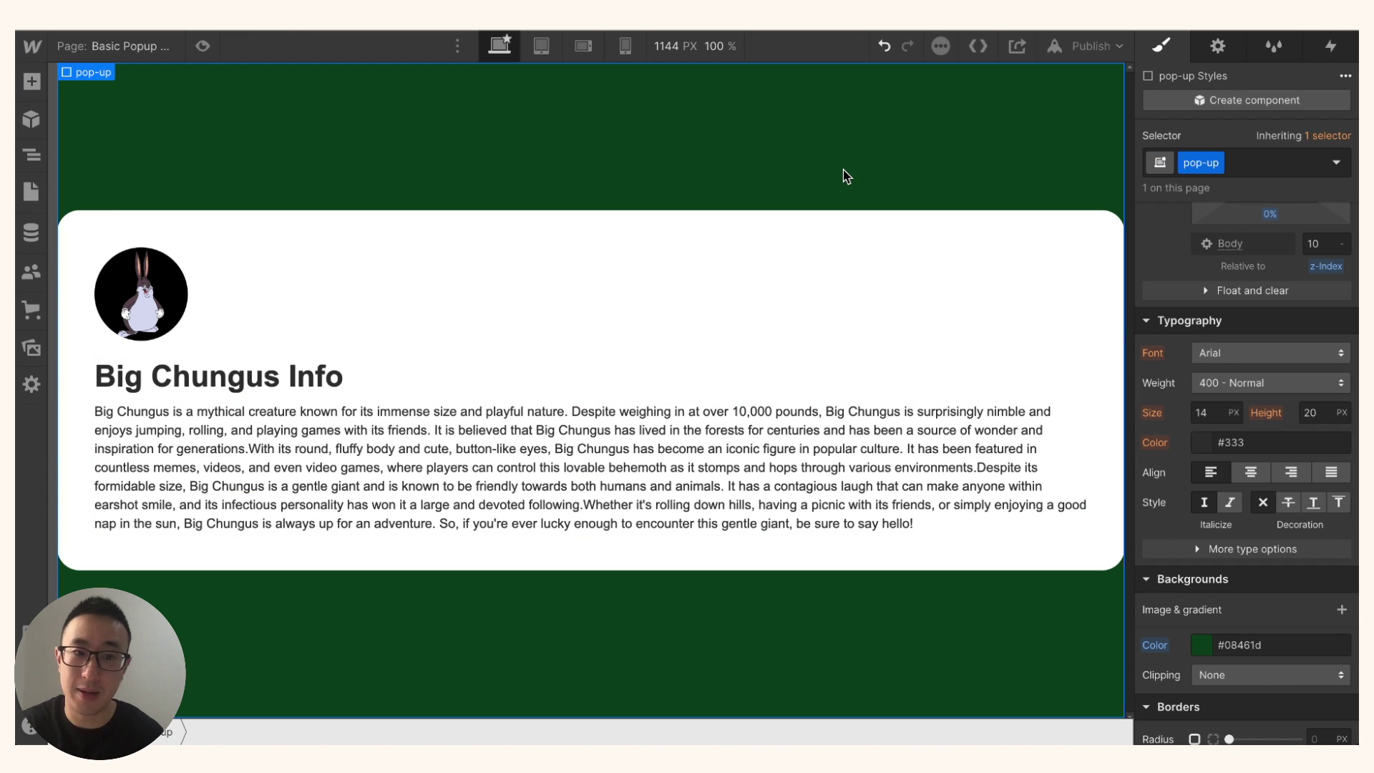
# Set the width of the white pop-up-item card to 420 px
pyautogui.click(718, 235)
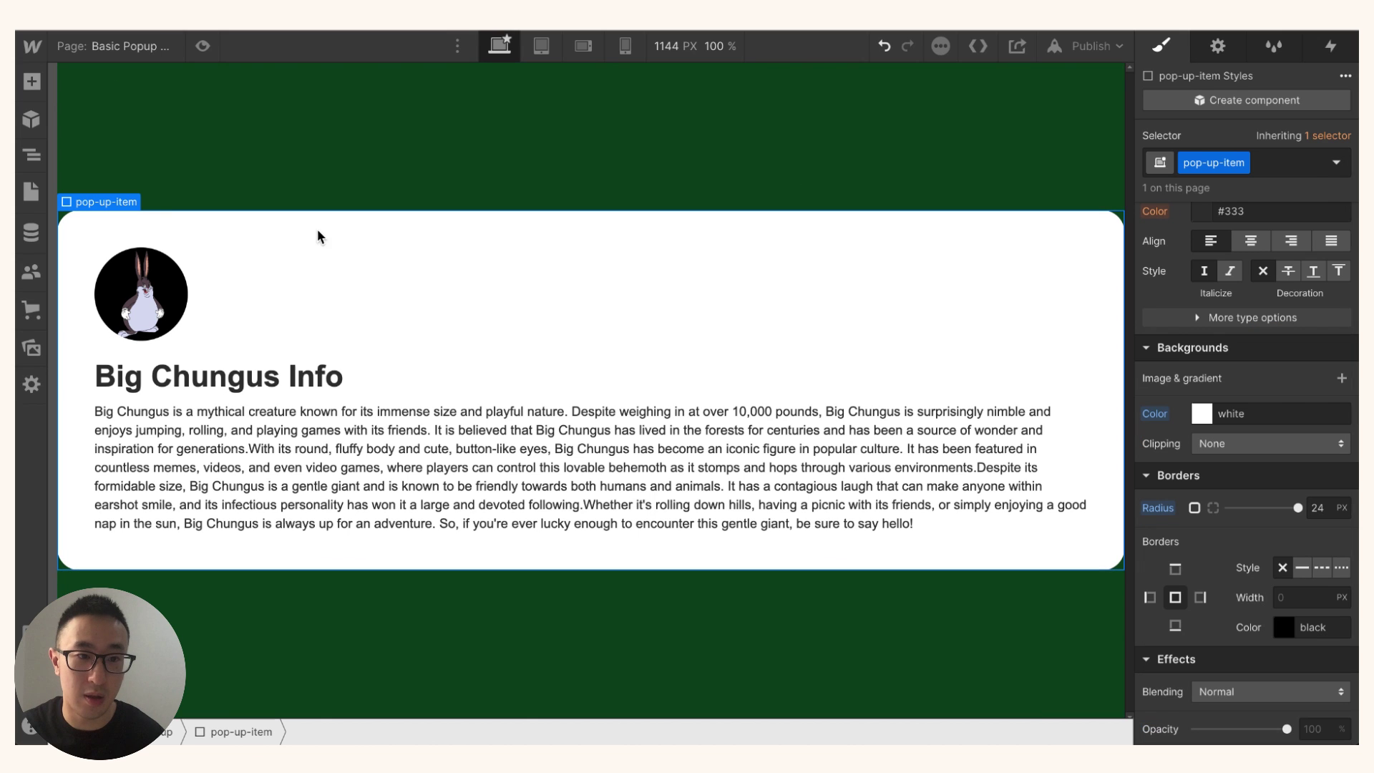
pyautogui.scroll(10, 1252, 473)
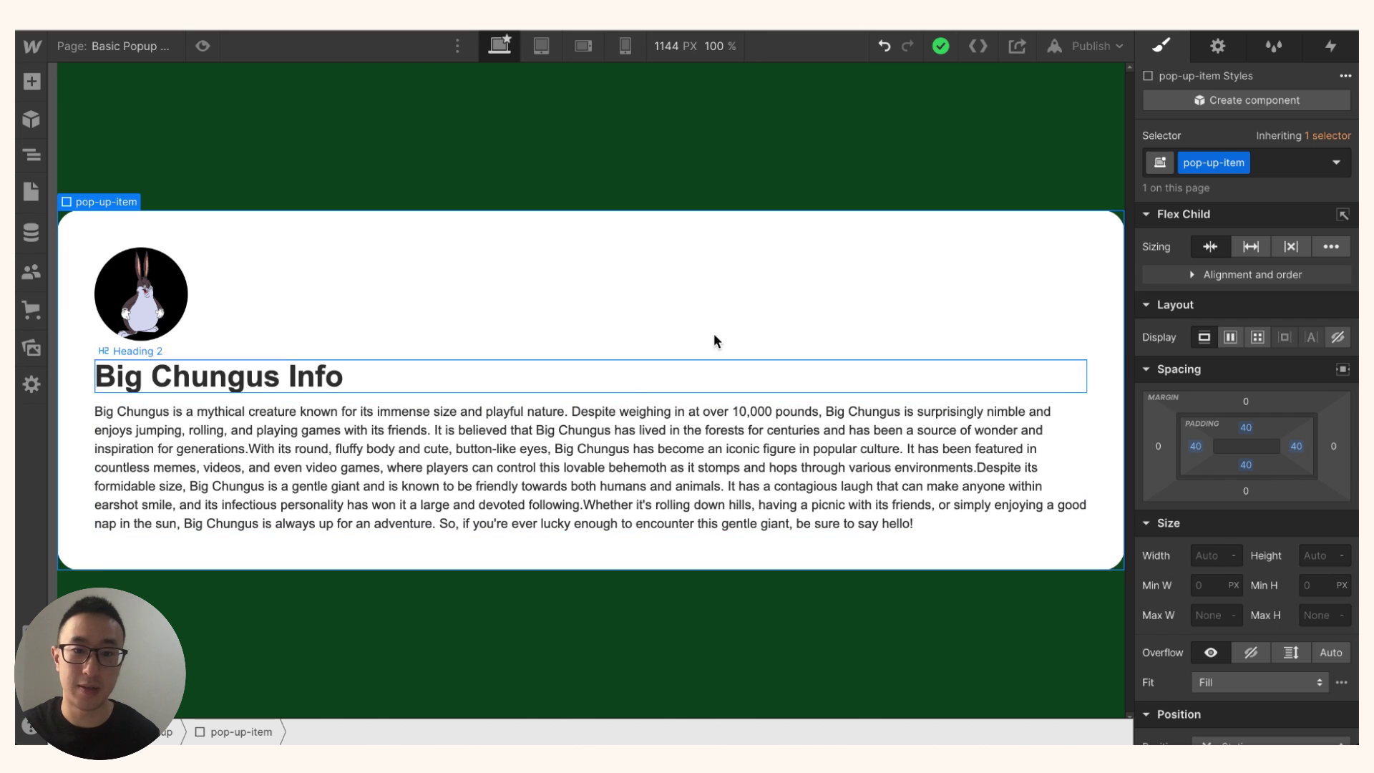
pyautogui.click(267, 403)
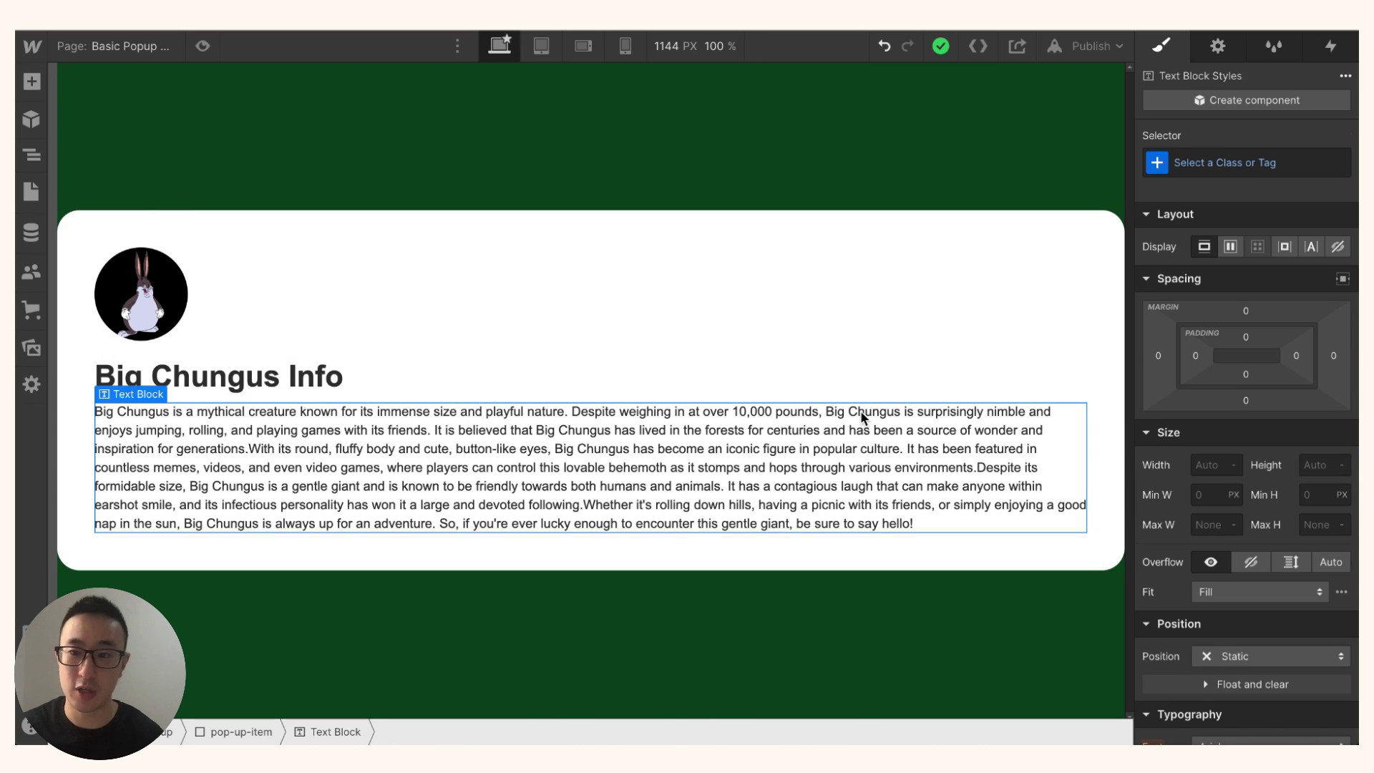
pyautogui.click(906, 244)
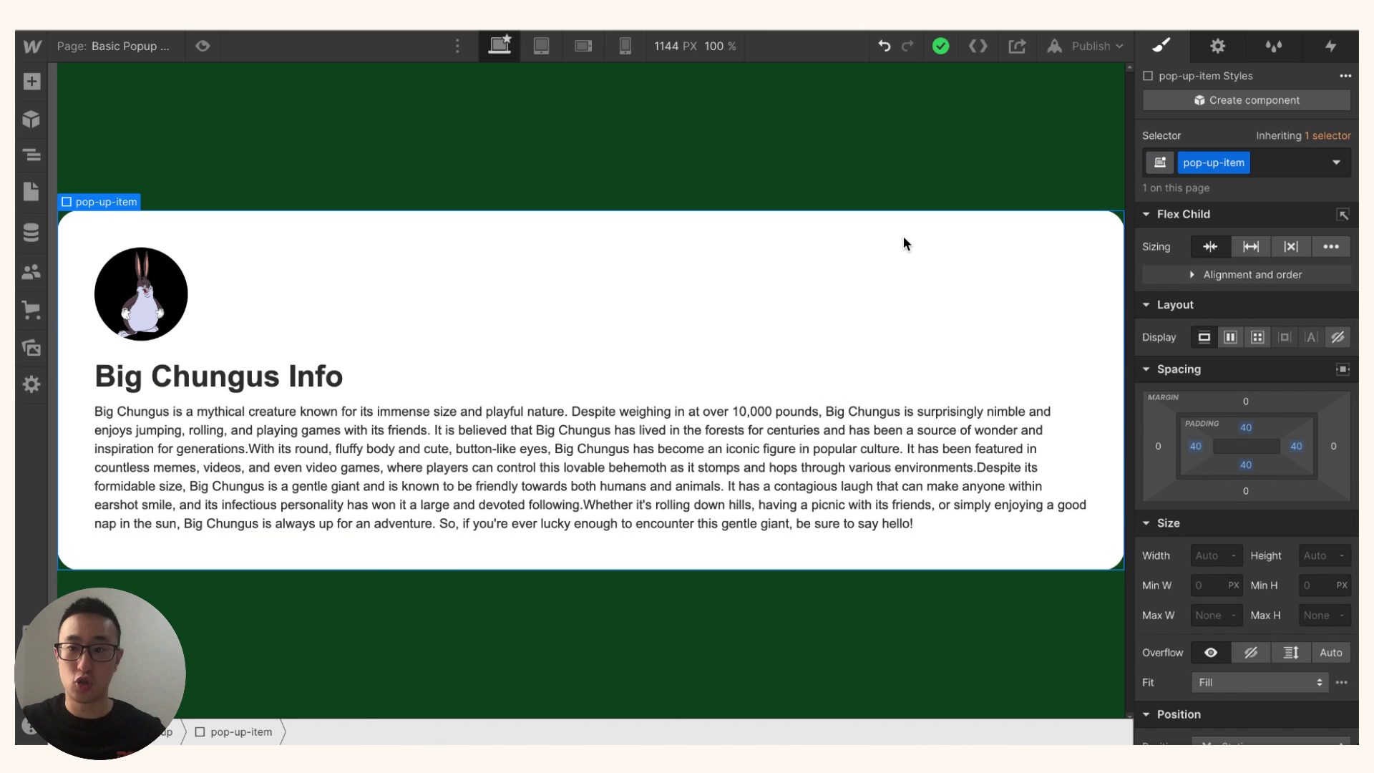
pyautogui.click(1220, 556)
pyautogui.write('4')
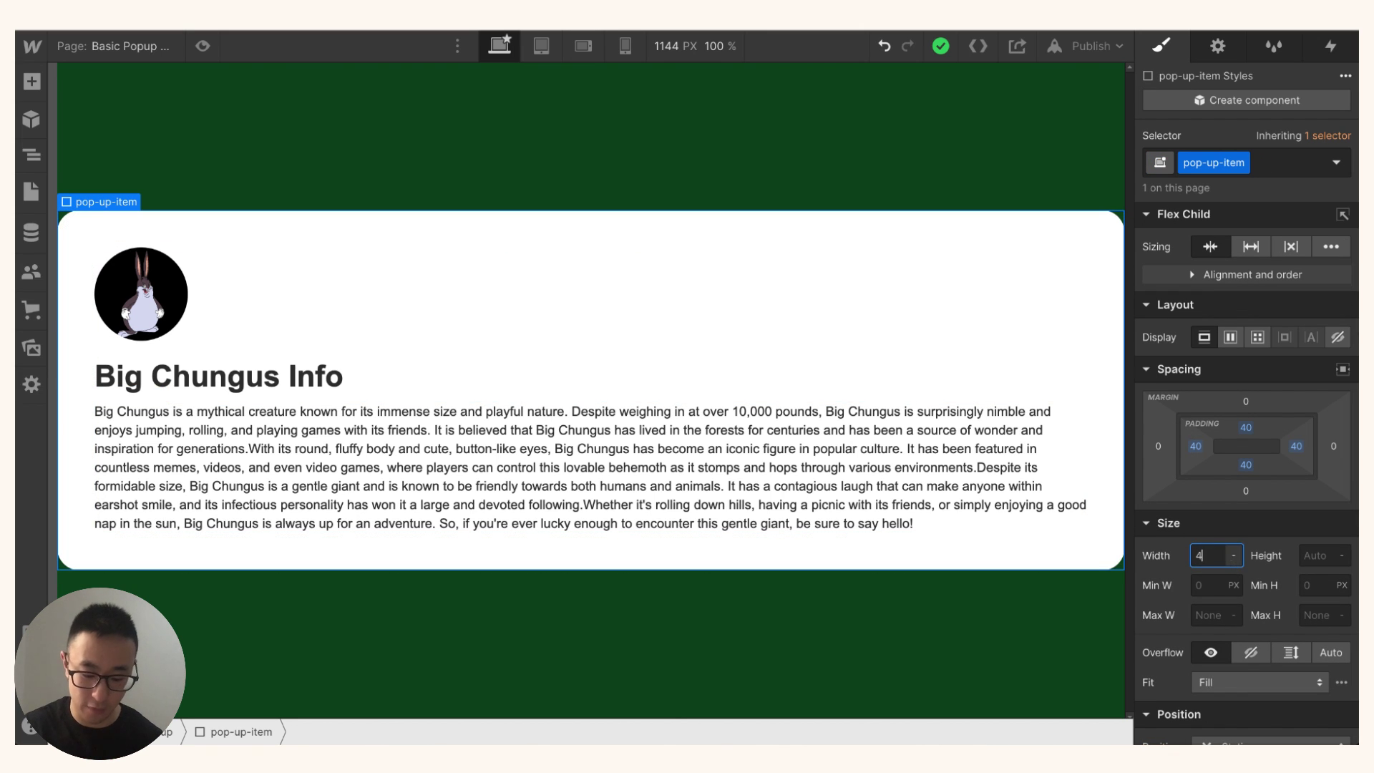
pyautogui.write('20')
pyautogui.press('Return')
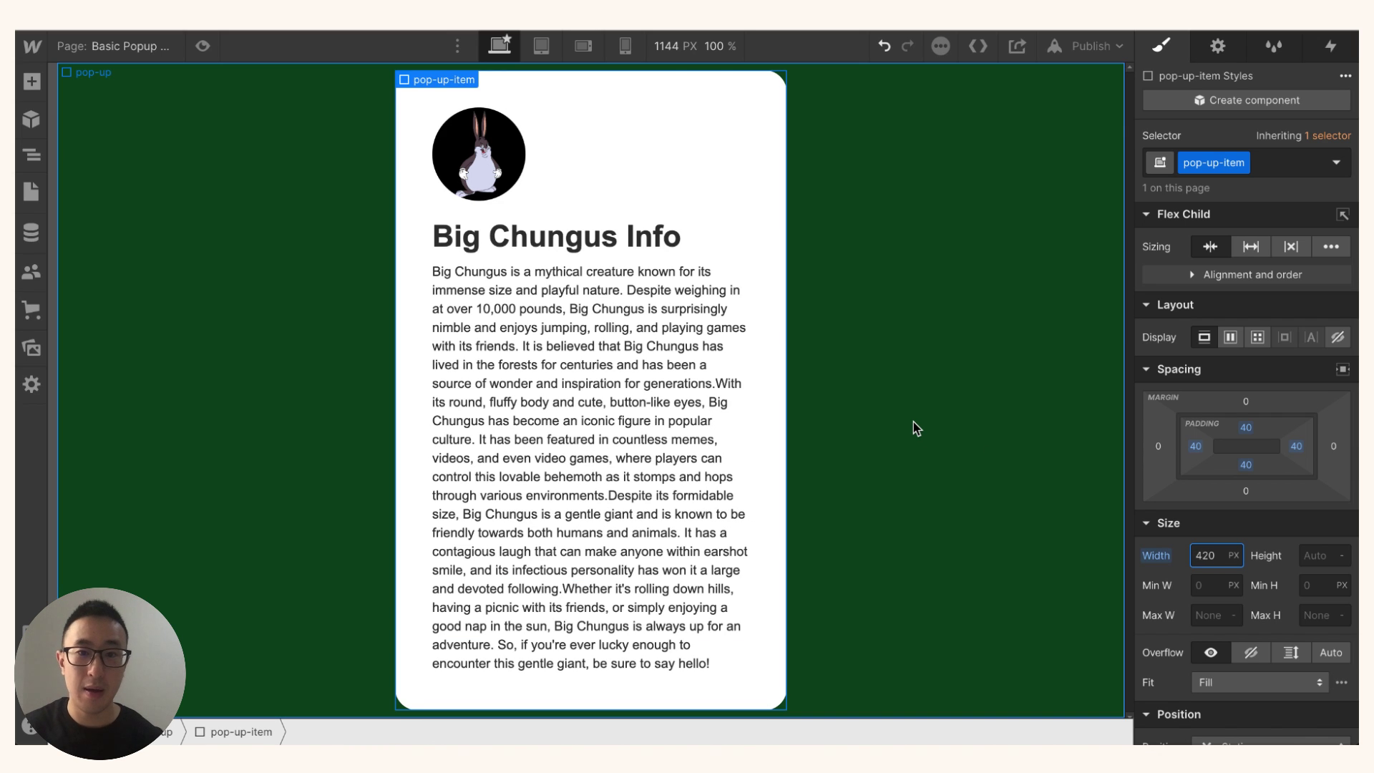
pyautogui.click(914, 428)
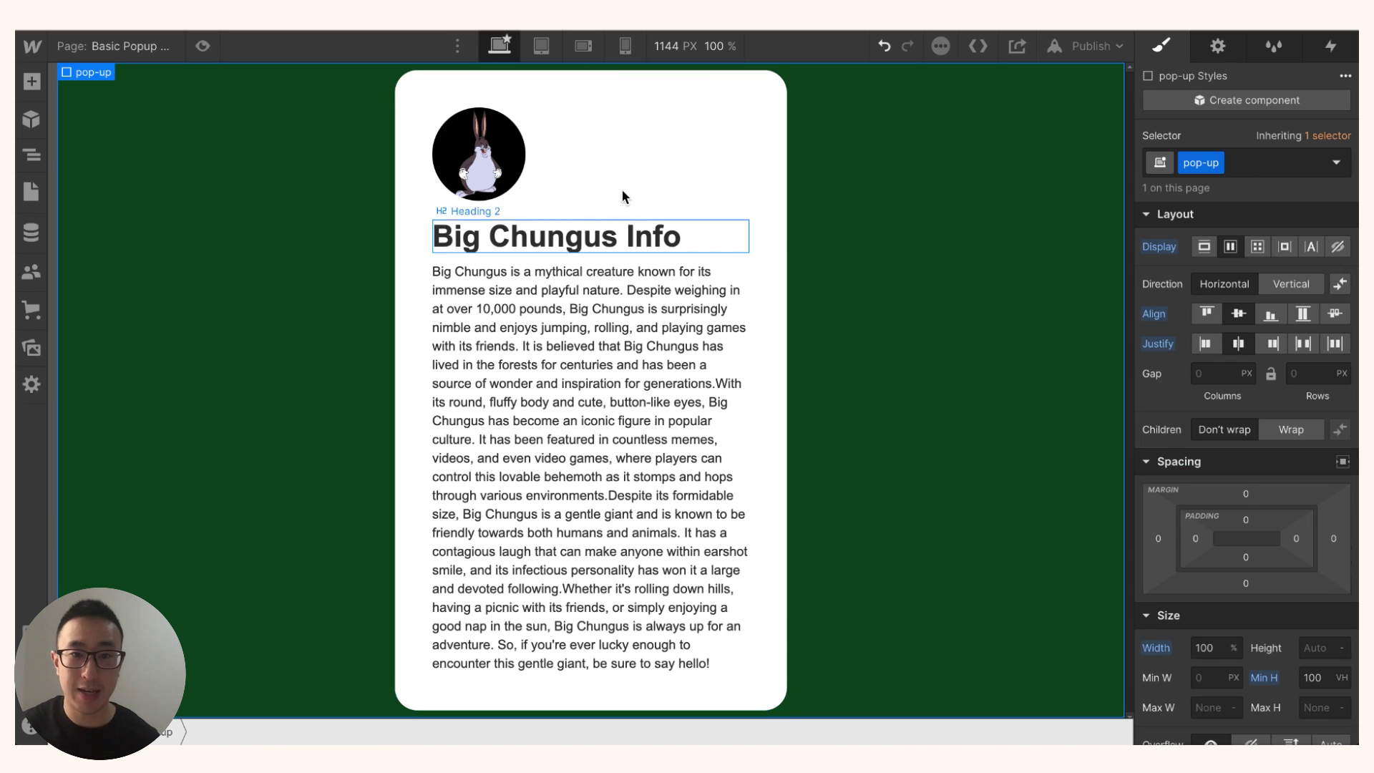
# Create the class "bio" on the text block below the Big Chungus Info heading
pyautogui.click(733, 120)
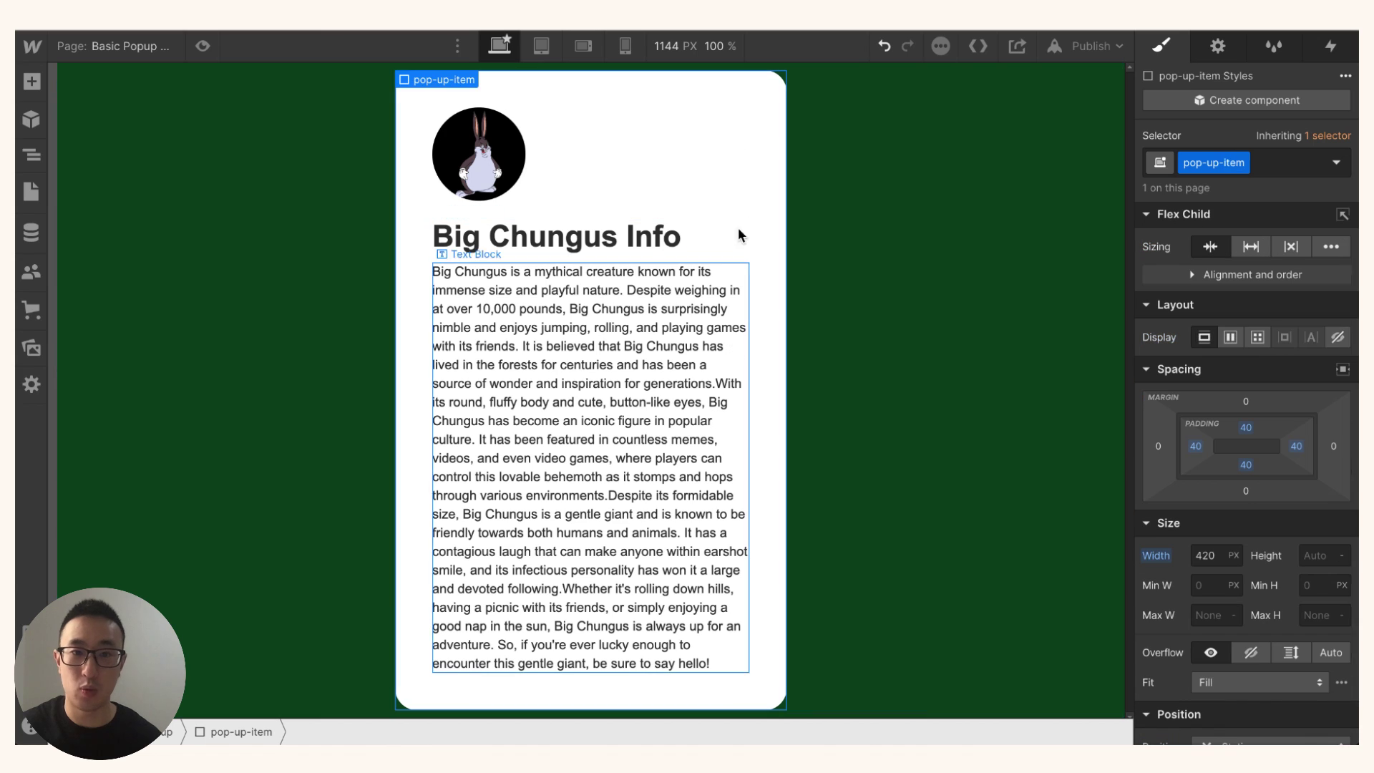
pyautogui.click(696, 330)
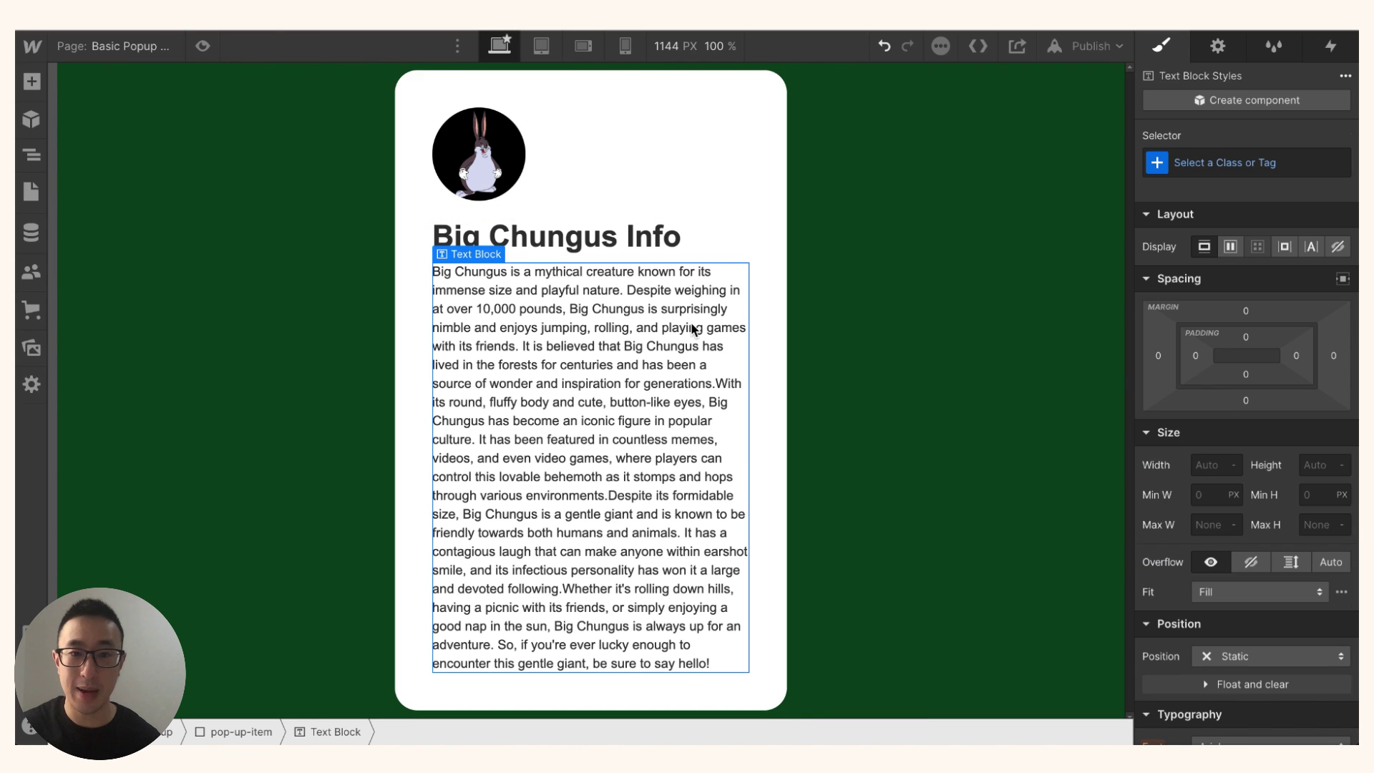
pyautogui.click(1220, 159)
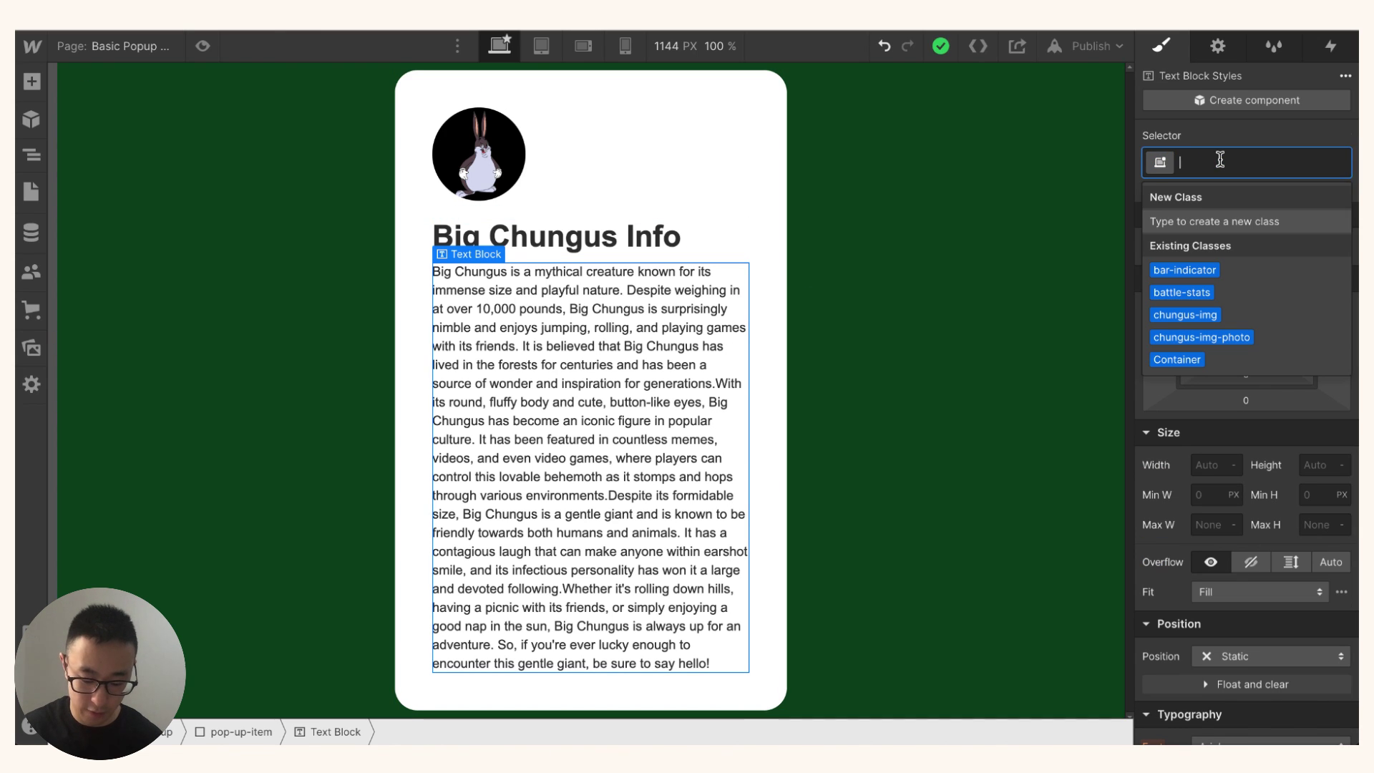
pyautogui.write('bio')
pyautogui.press('Return')
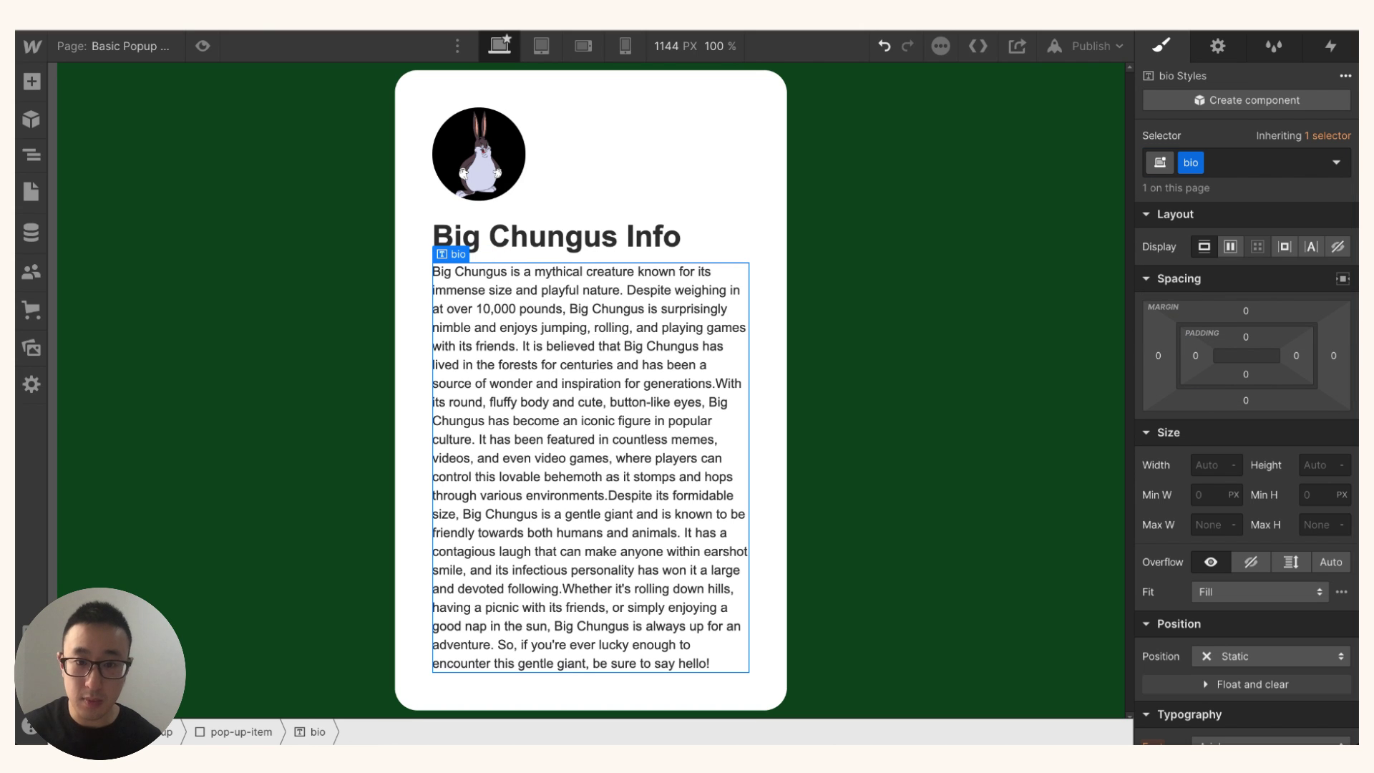
# Set the height of the bio text block to 180 px
pyautogui.click(1309, 467)
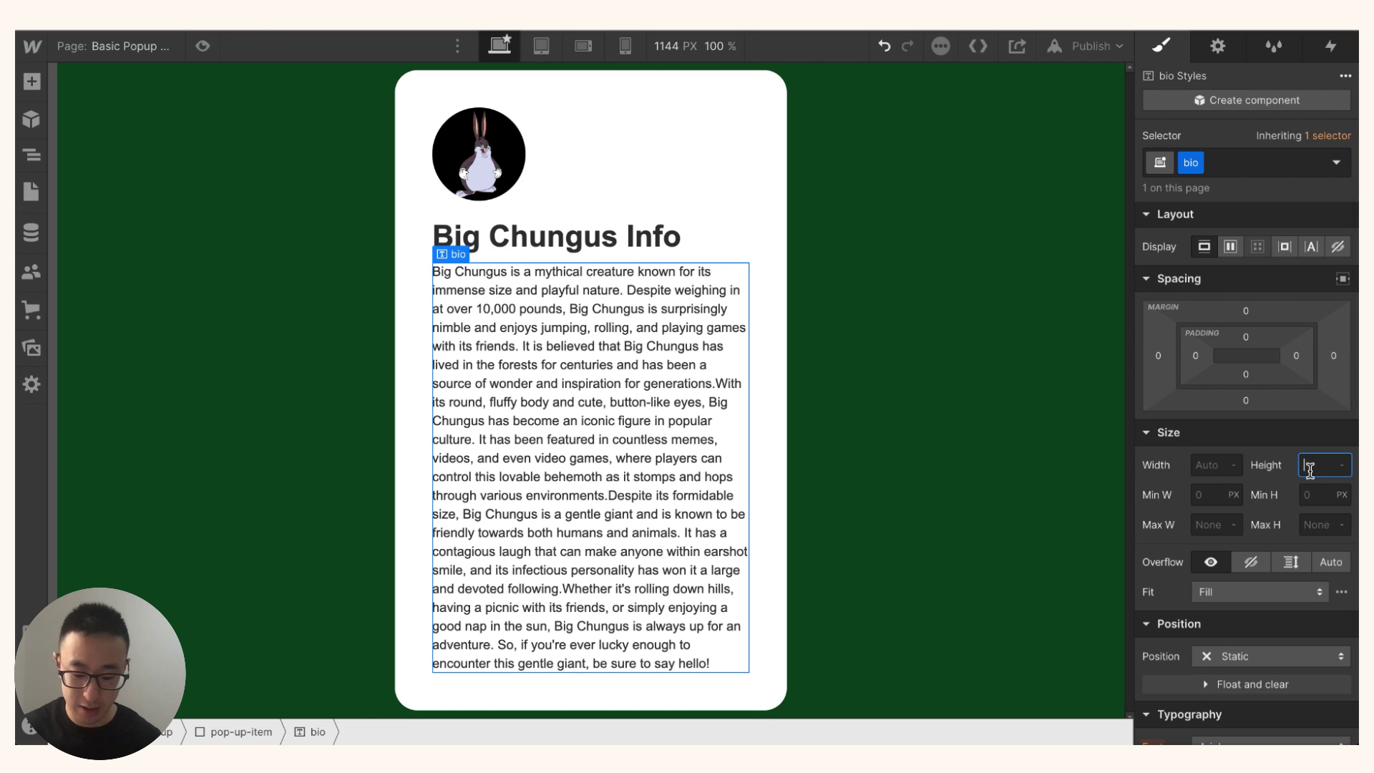
pyautogui.write('180')
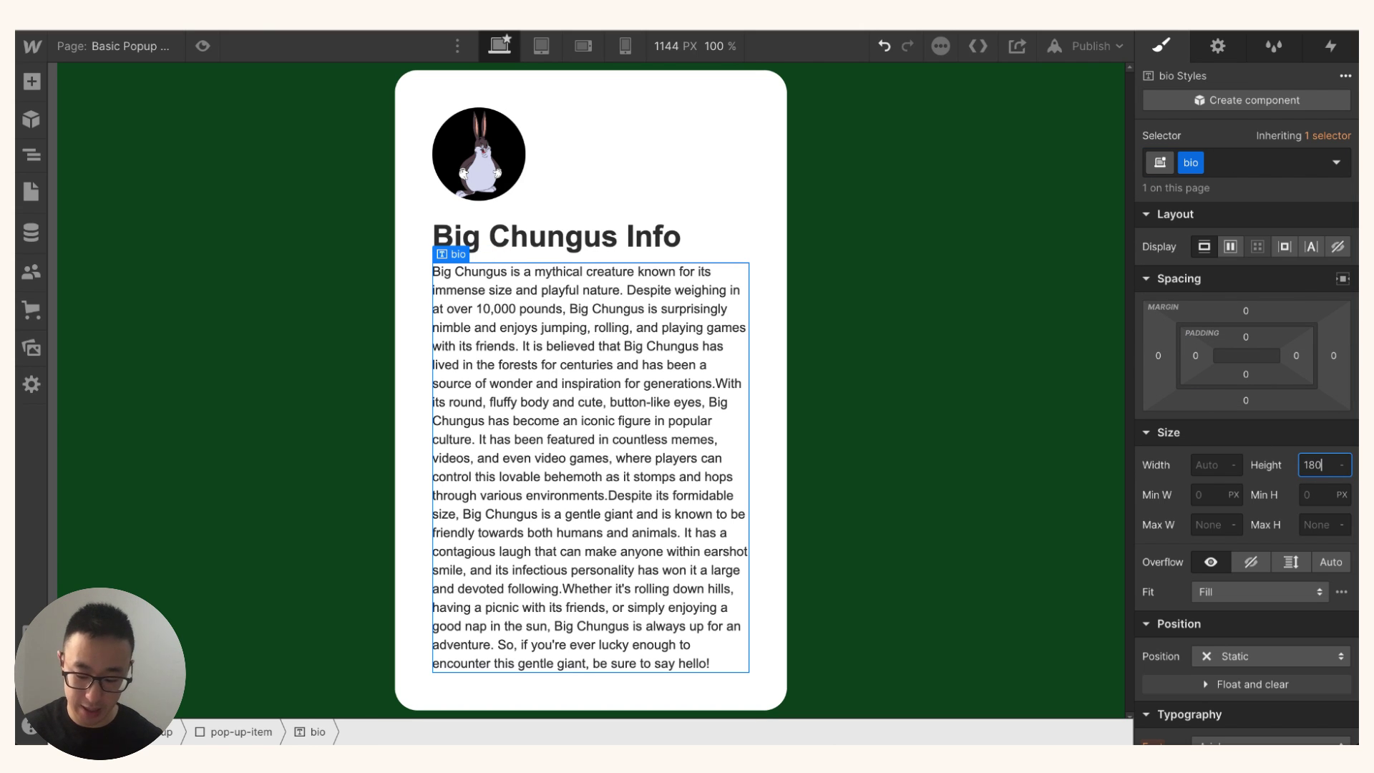
pyautogui.press('Return')
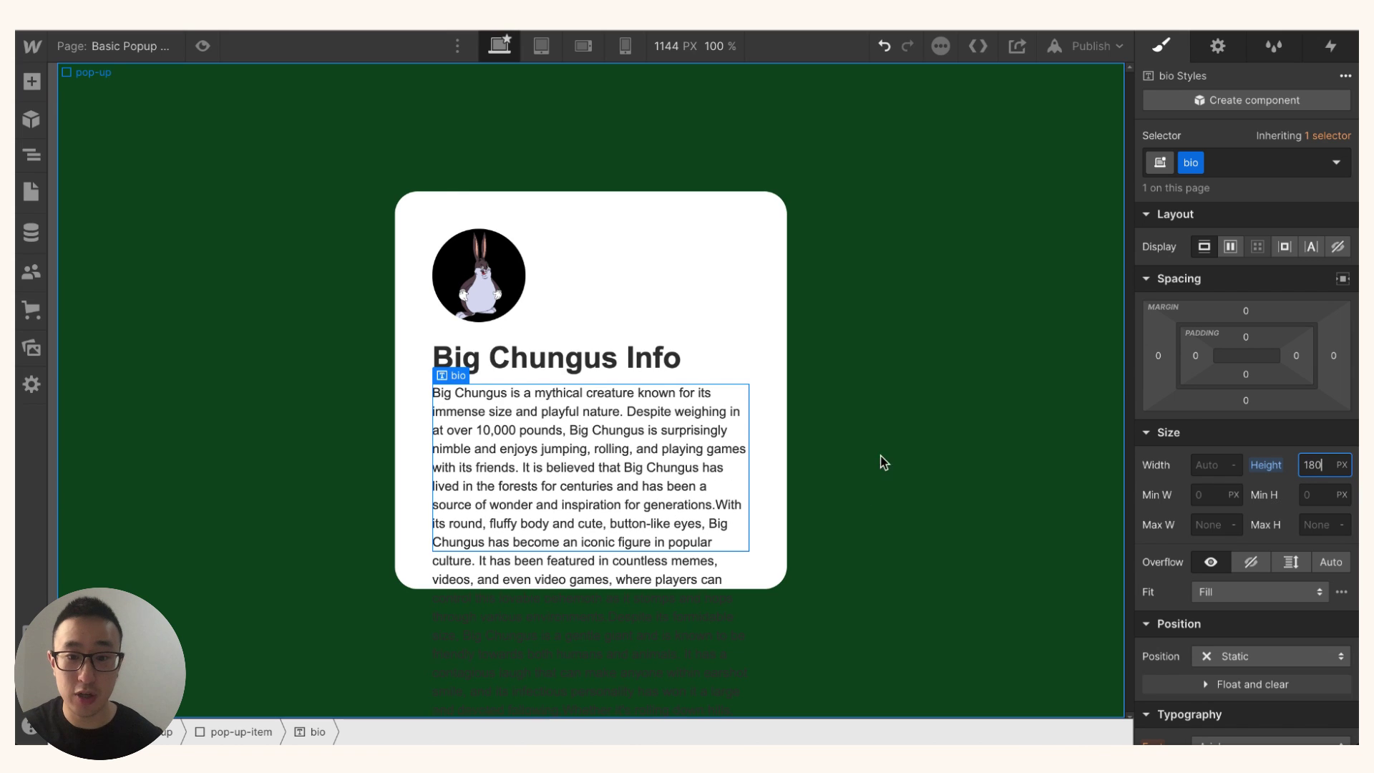
pyautogui.click(885, 462)
# Set the bio text block's overflow to Auto and give it 20 px of right padding
pyautogui.click(545, 442)
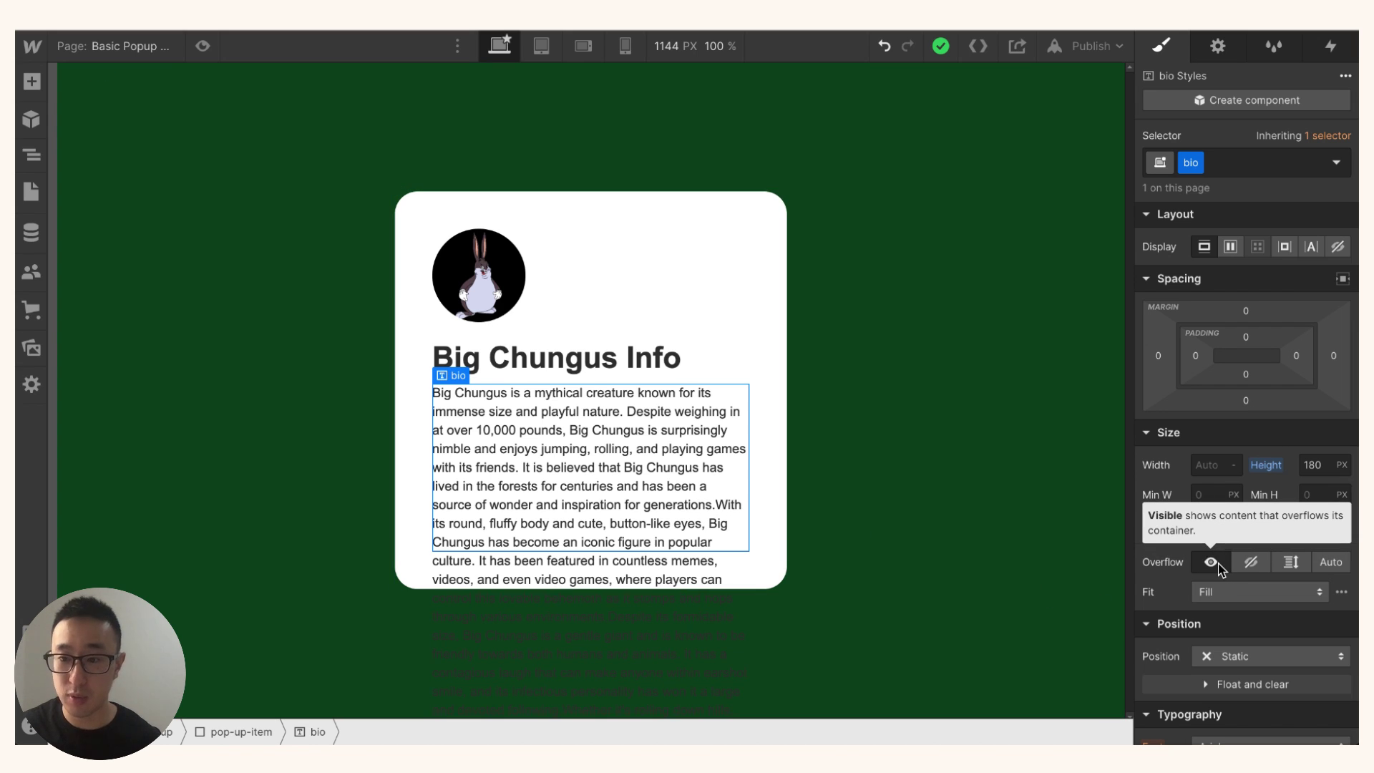
pyautogui.click(1331, 563)
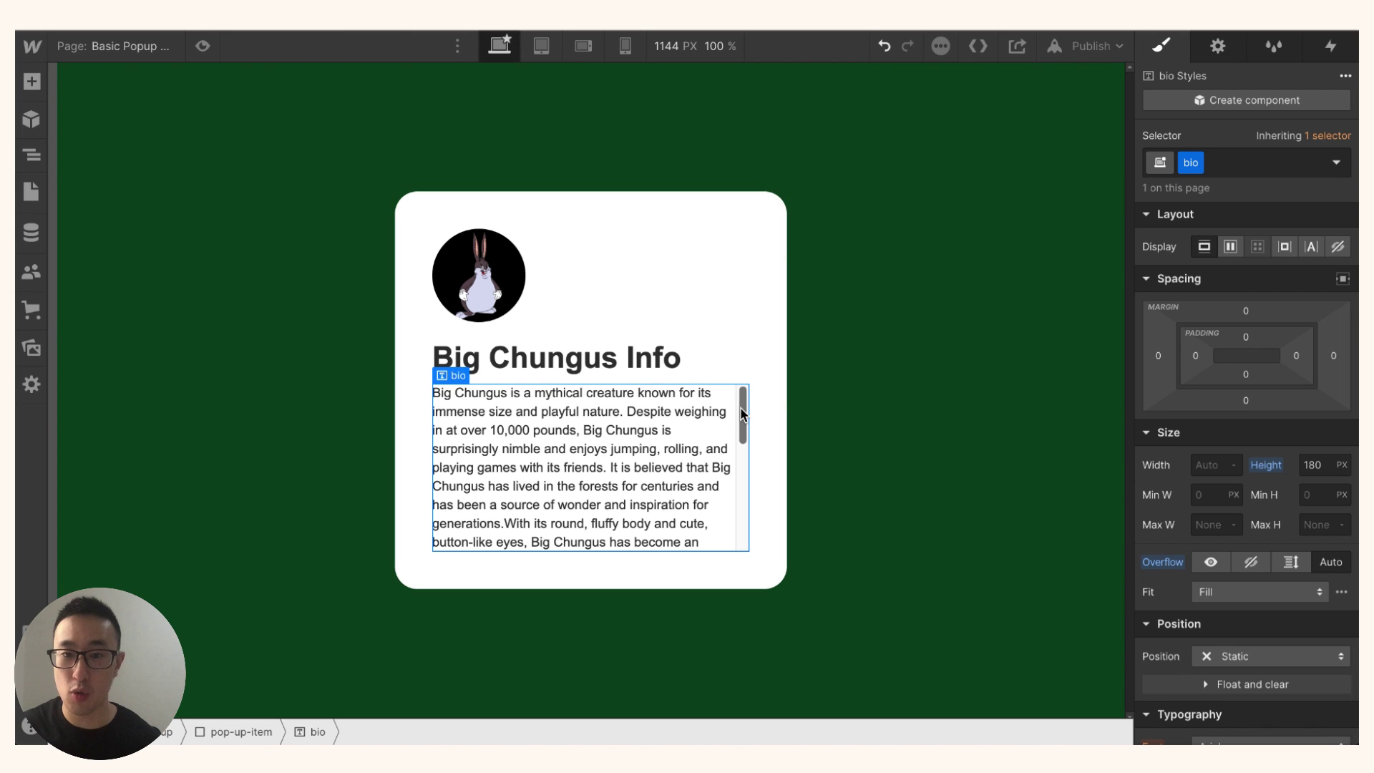
pyautogui.moveTo(740, 406); pyautogui.dragTo(747, 380)
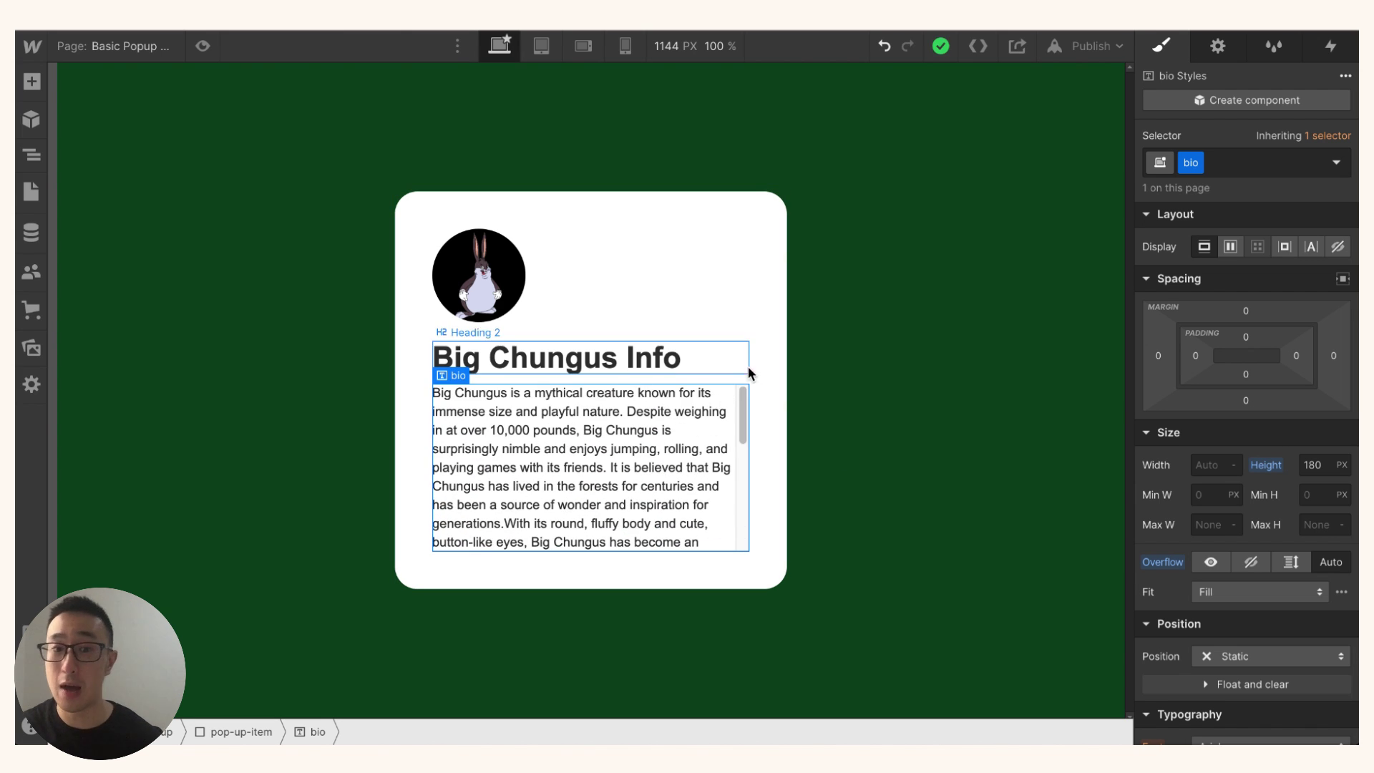
pyautogui.click(1296, 355)
pyautogui.write('20')
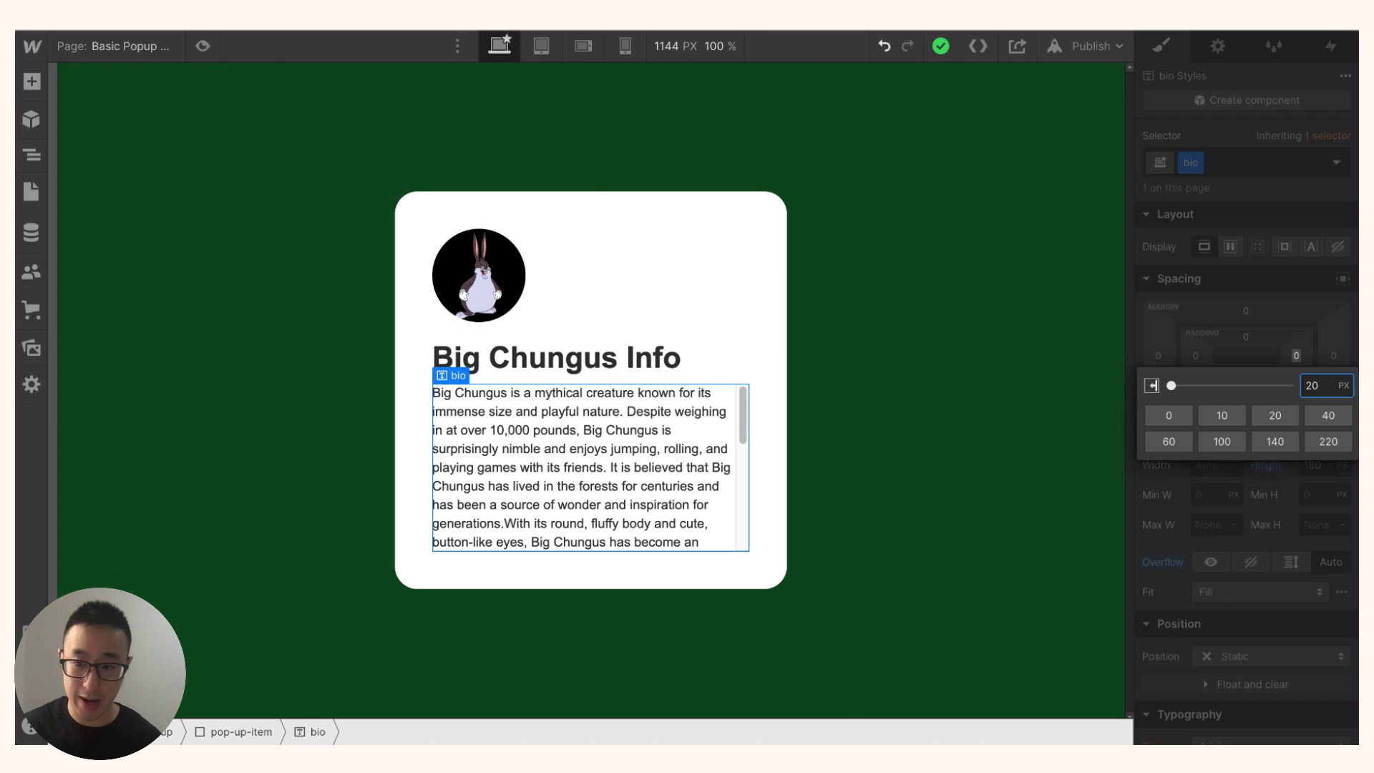
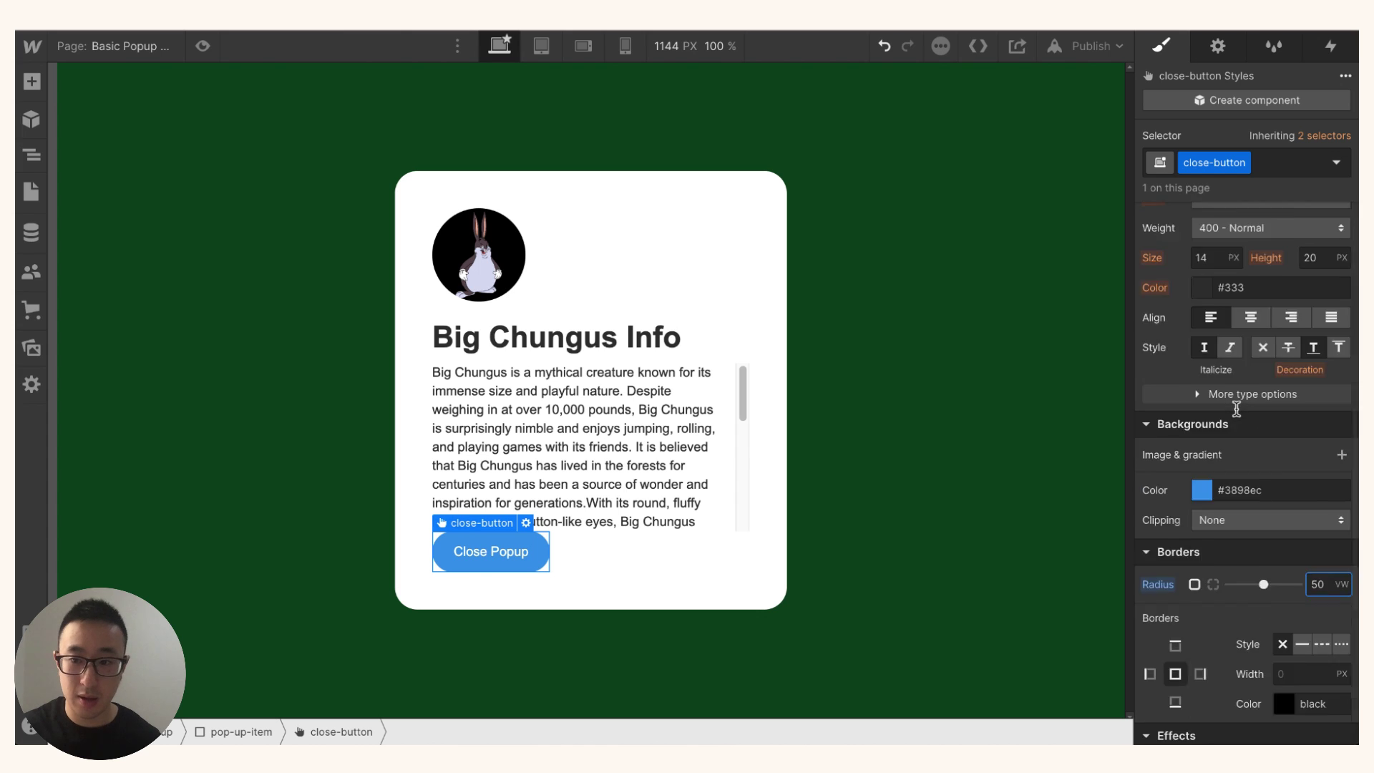
# Give the Close Popup button a top margin of 42 px and a font size of 20 px
pyautogui.click(1247, 313)
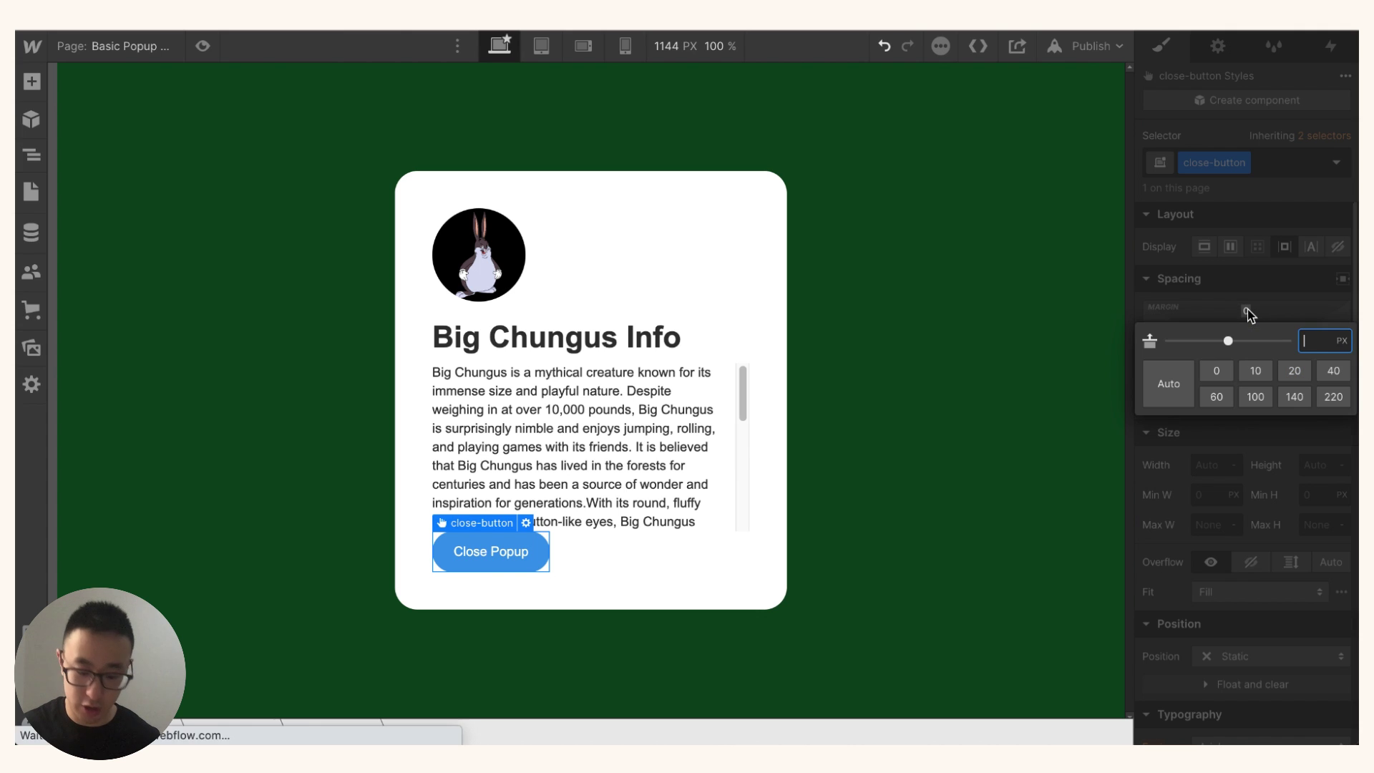
pyautogui.write('42')
pyautogui.press('Return')
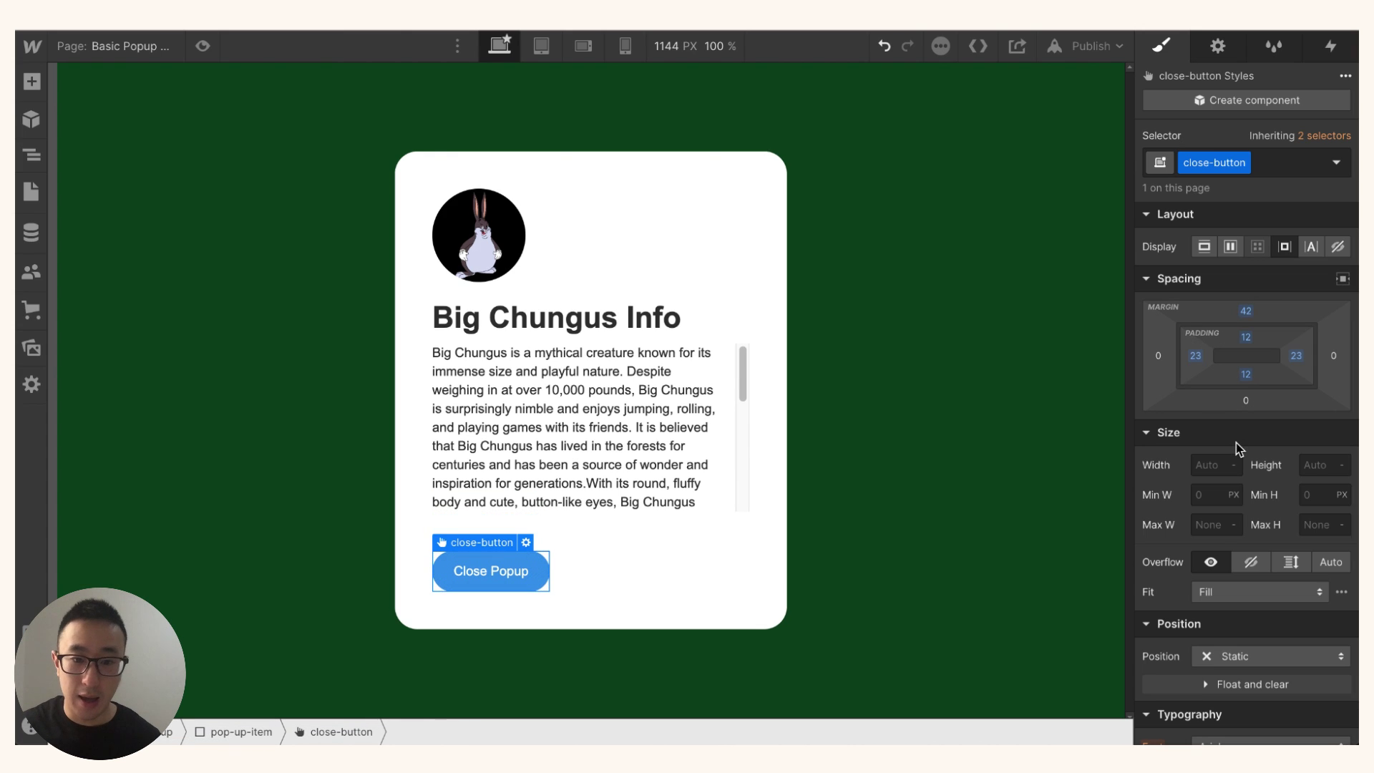
pyautogui.scroll(-3, 1239, 515)
pyautogui.click(1216, 642)
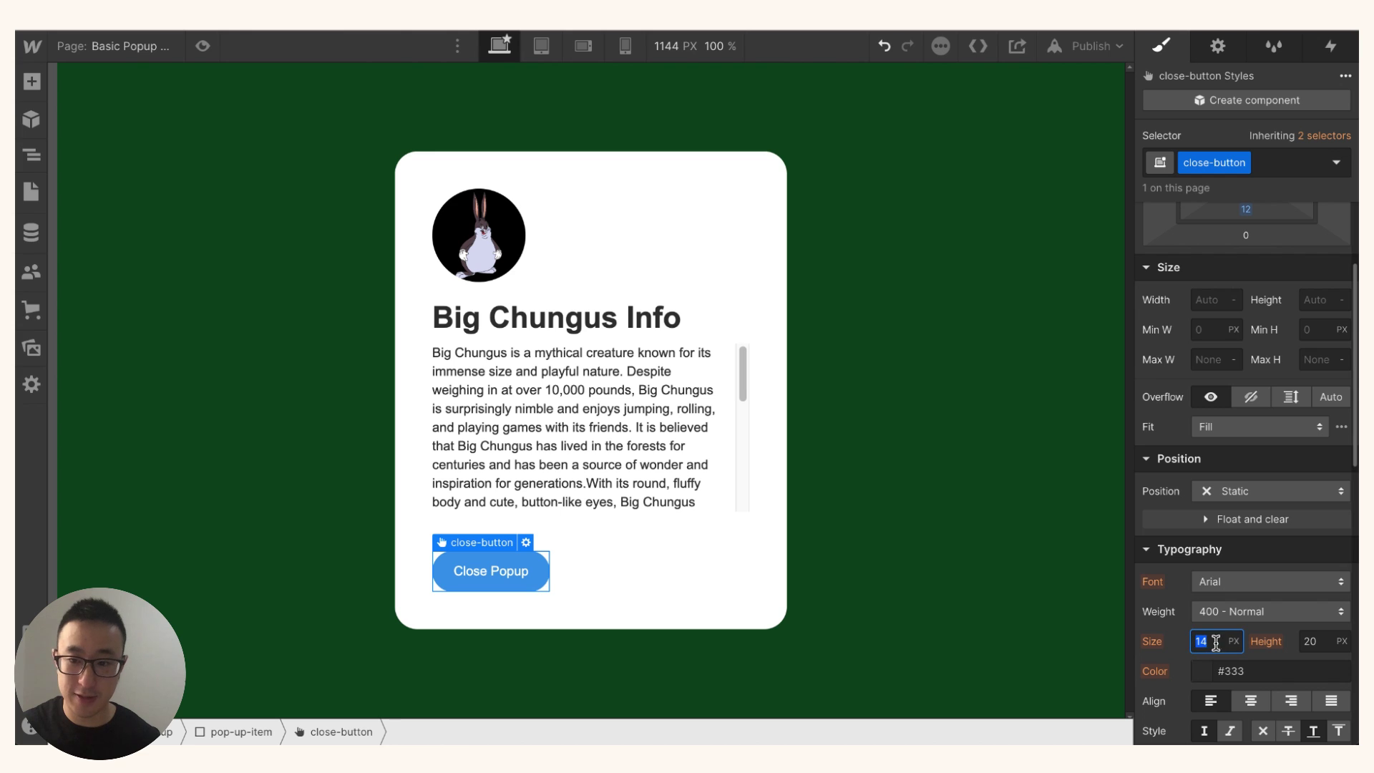
pyautogui.write('20')
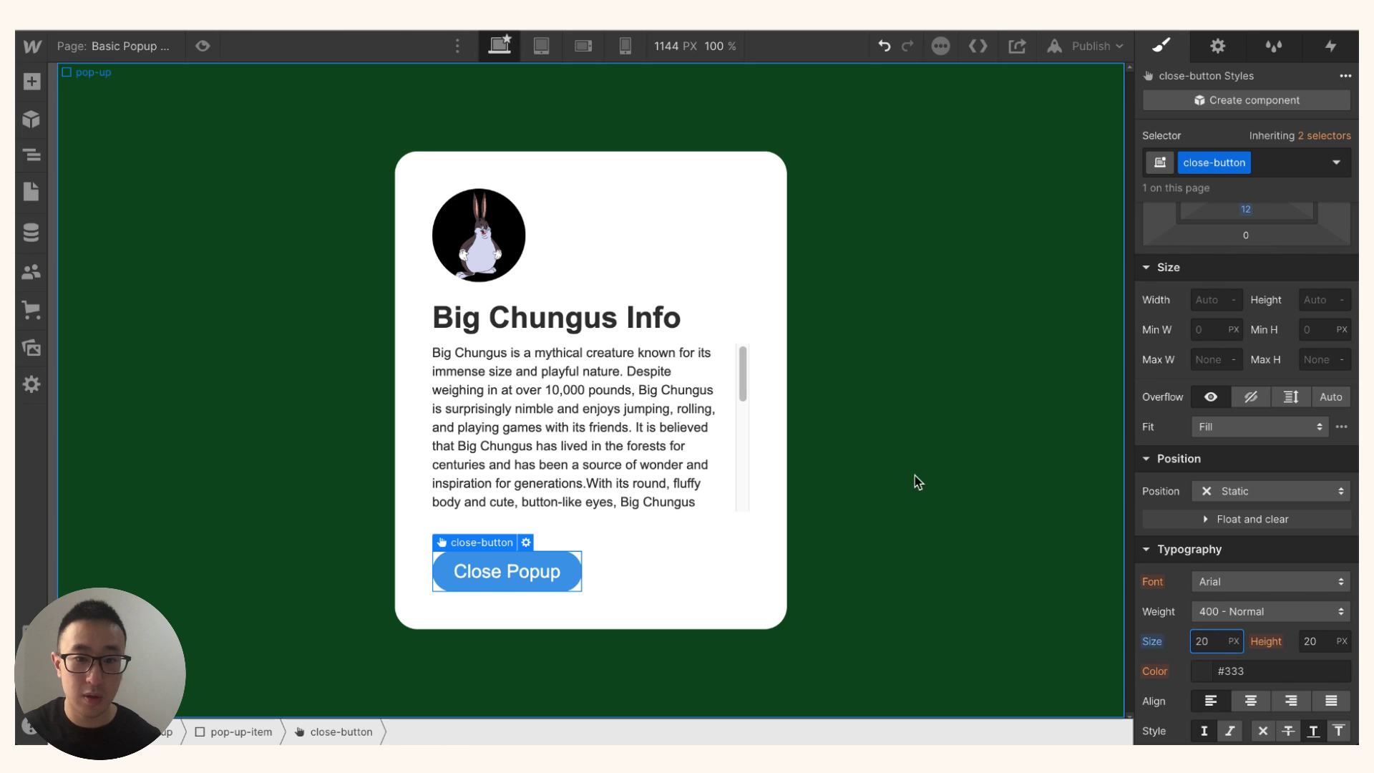
pyautogui.click(840, 492)
# Try adding a Form Block below the Close Popup button inside the pop-up-item, and undo it
pyautogui.click(727, 252)
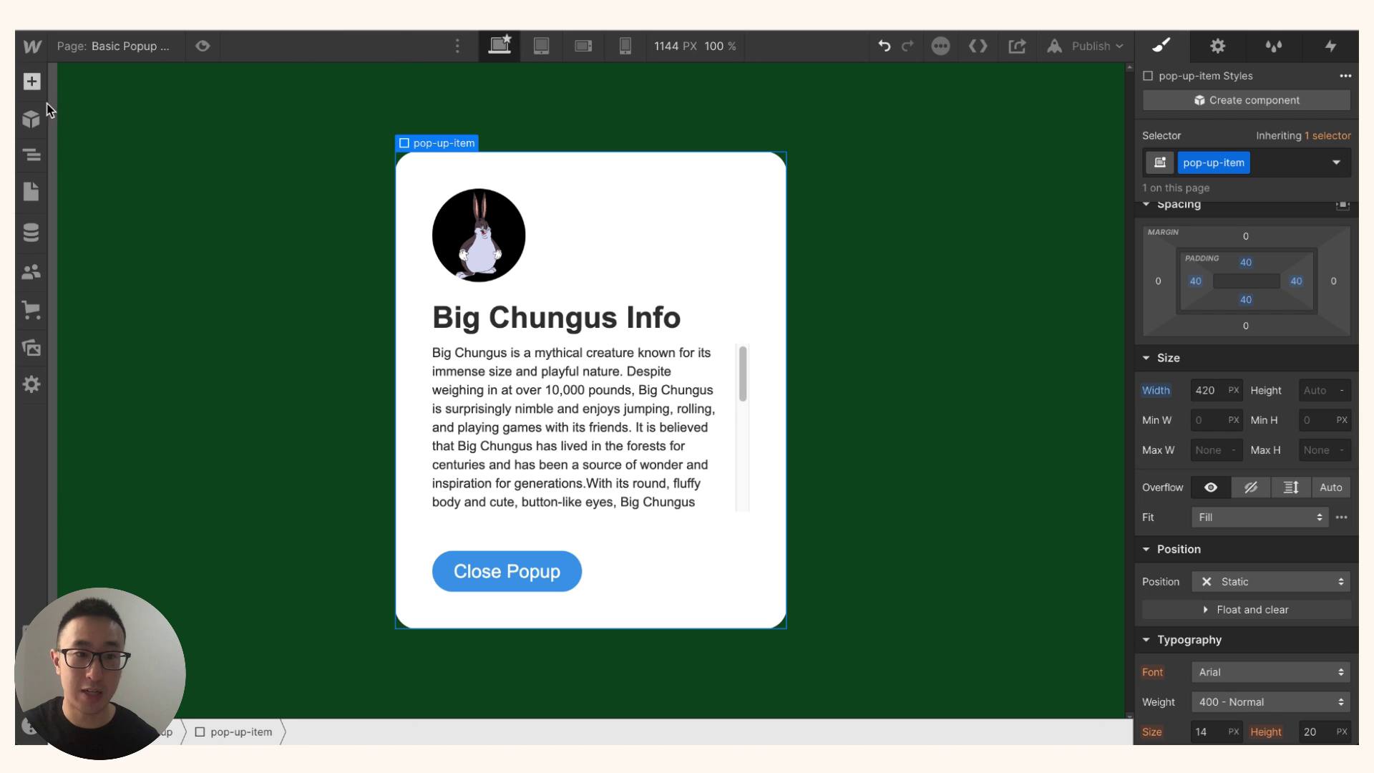
pyautogui.click(30, 81)
pyautogui.scroll(-10, 178, 405)
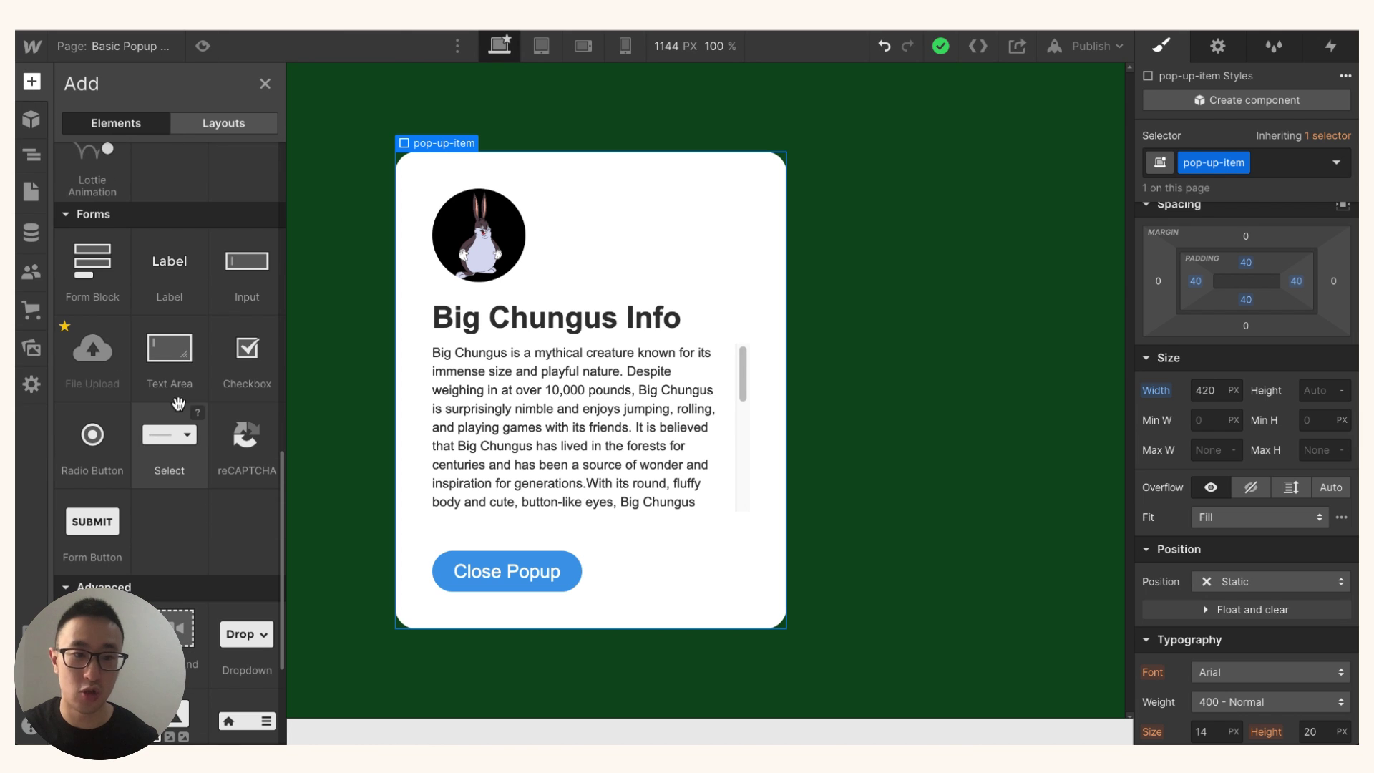
pyautogui.moveTo(92, 265); pyautogui.dragTo(523, 598)
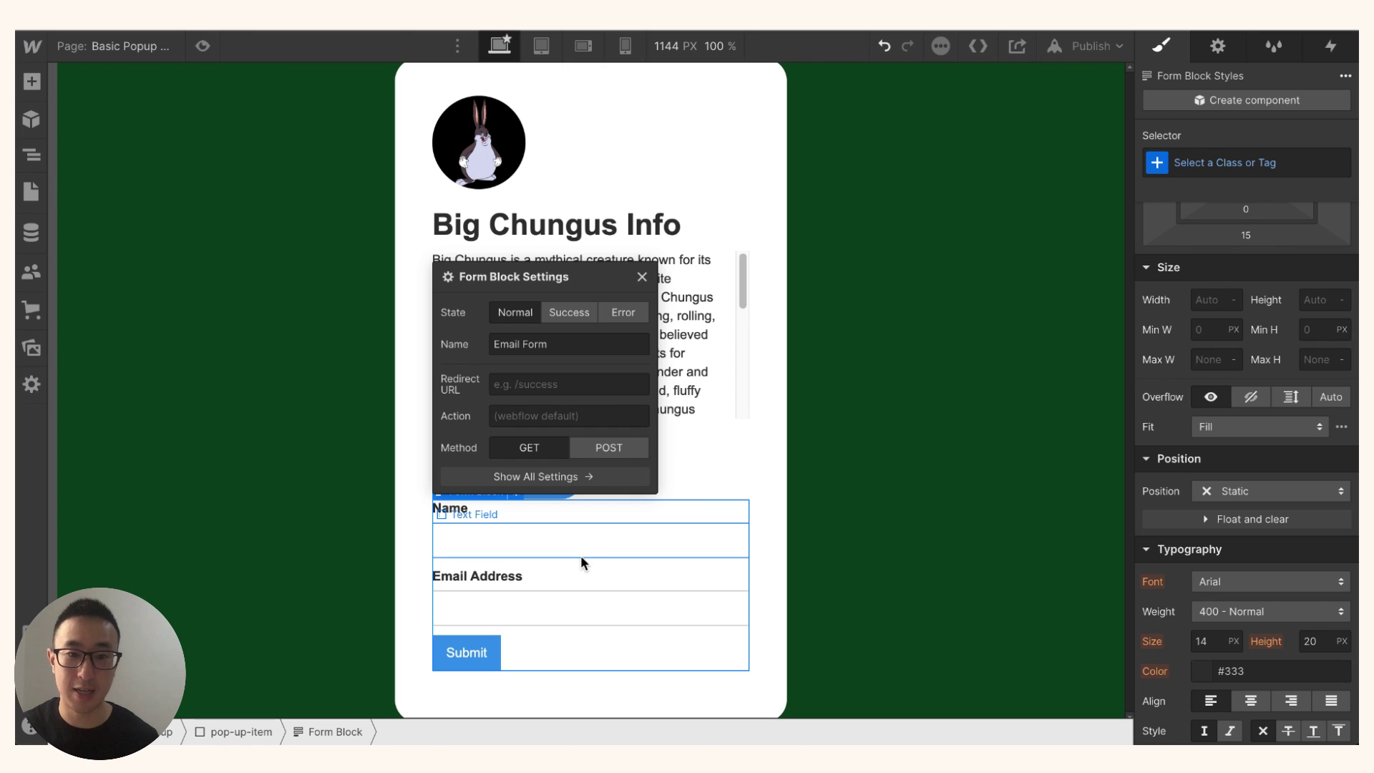
pyautogui.hotkey('ctrl', 'z')
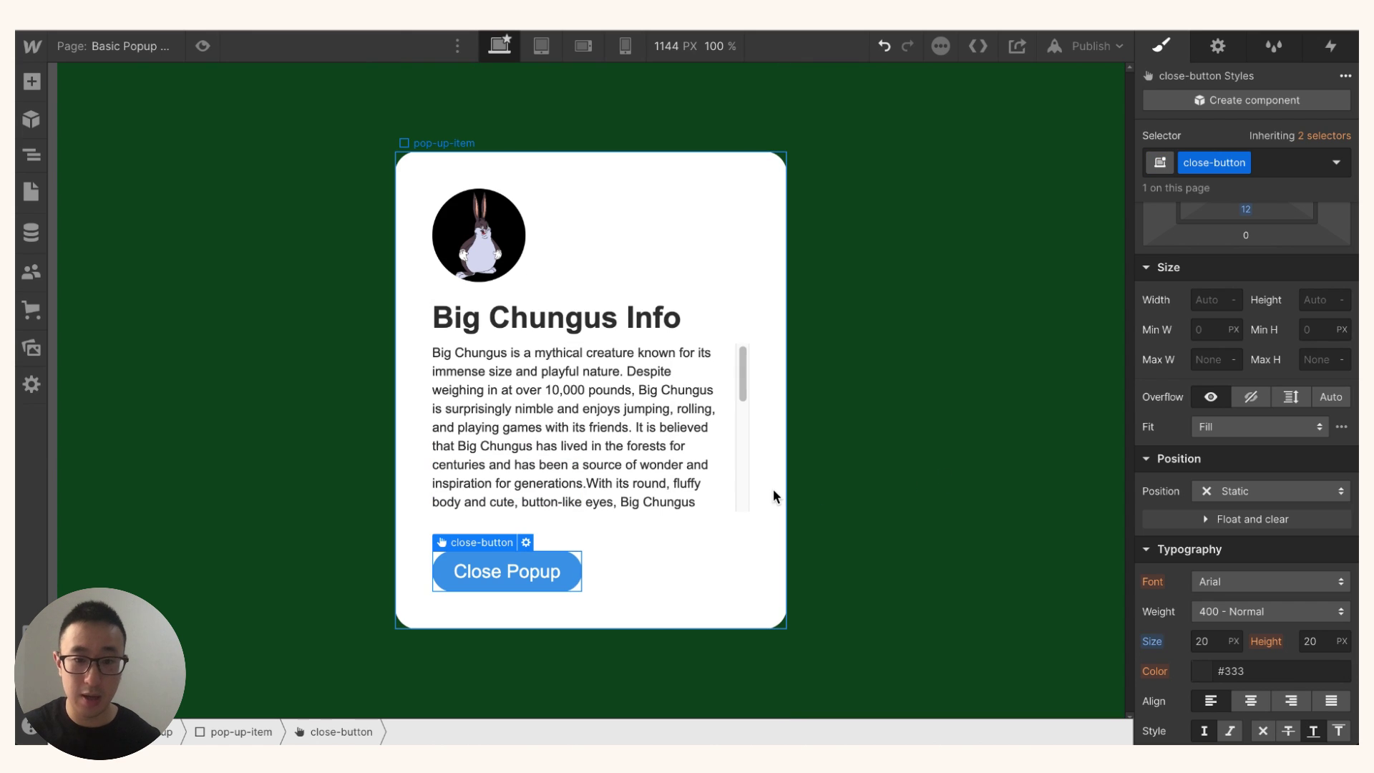
pyautogui.click(606, 553)
pyautogui.click(530, 574)
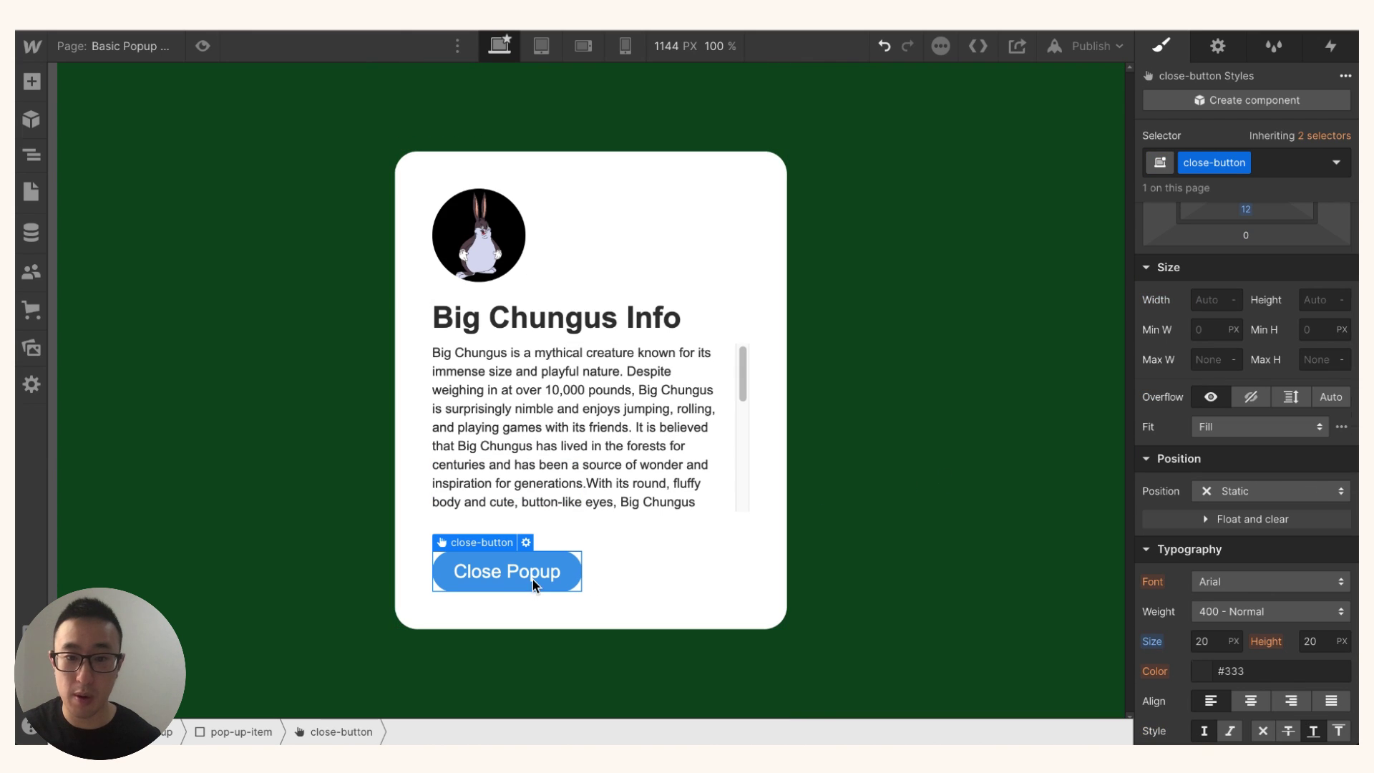
# Add an image element inside the pop-up-item and choose the dark cross graphic from the assets for it
pyautogui.click(680, 202)
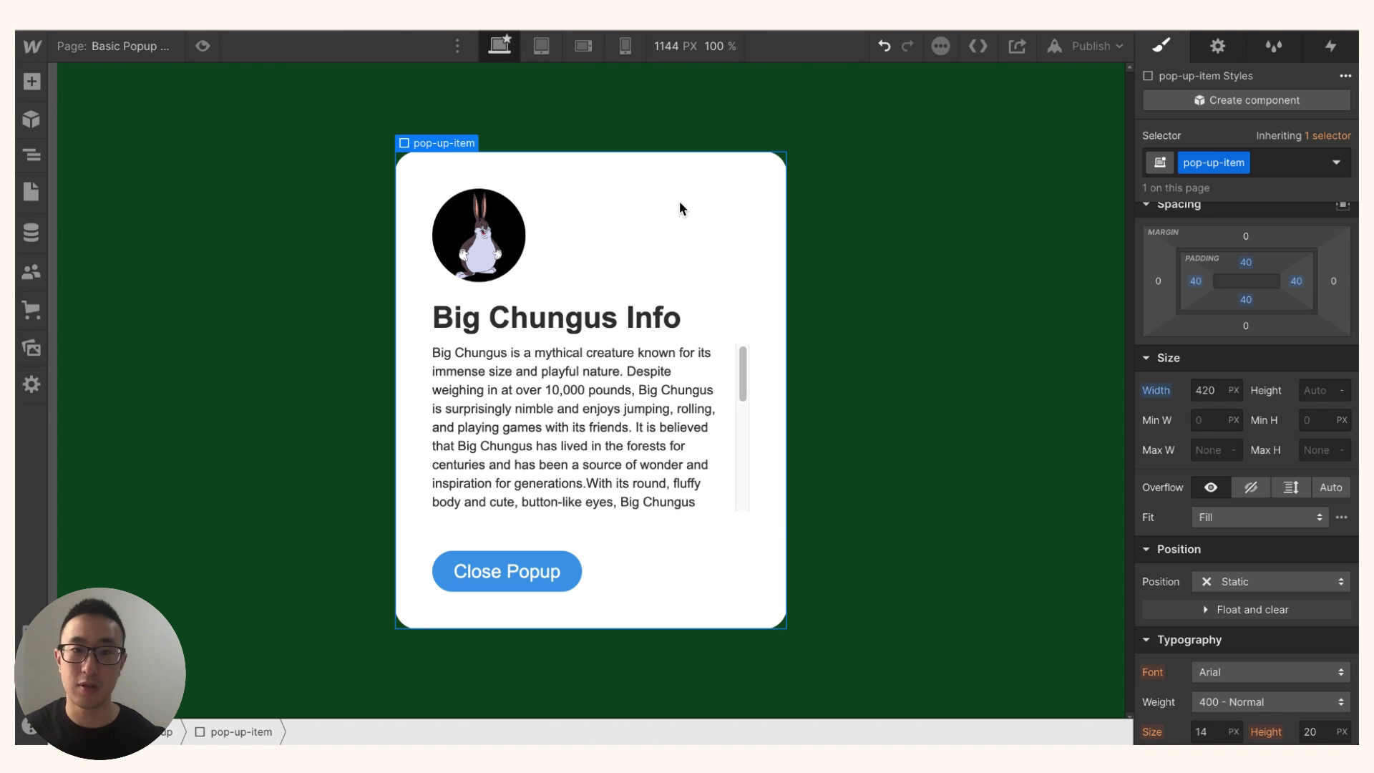
pyautogui.hotkey('ctrl', 'e')
pyautogui.write('ima')
pyautogui.press('Return')
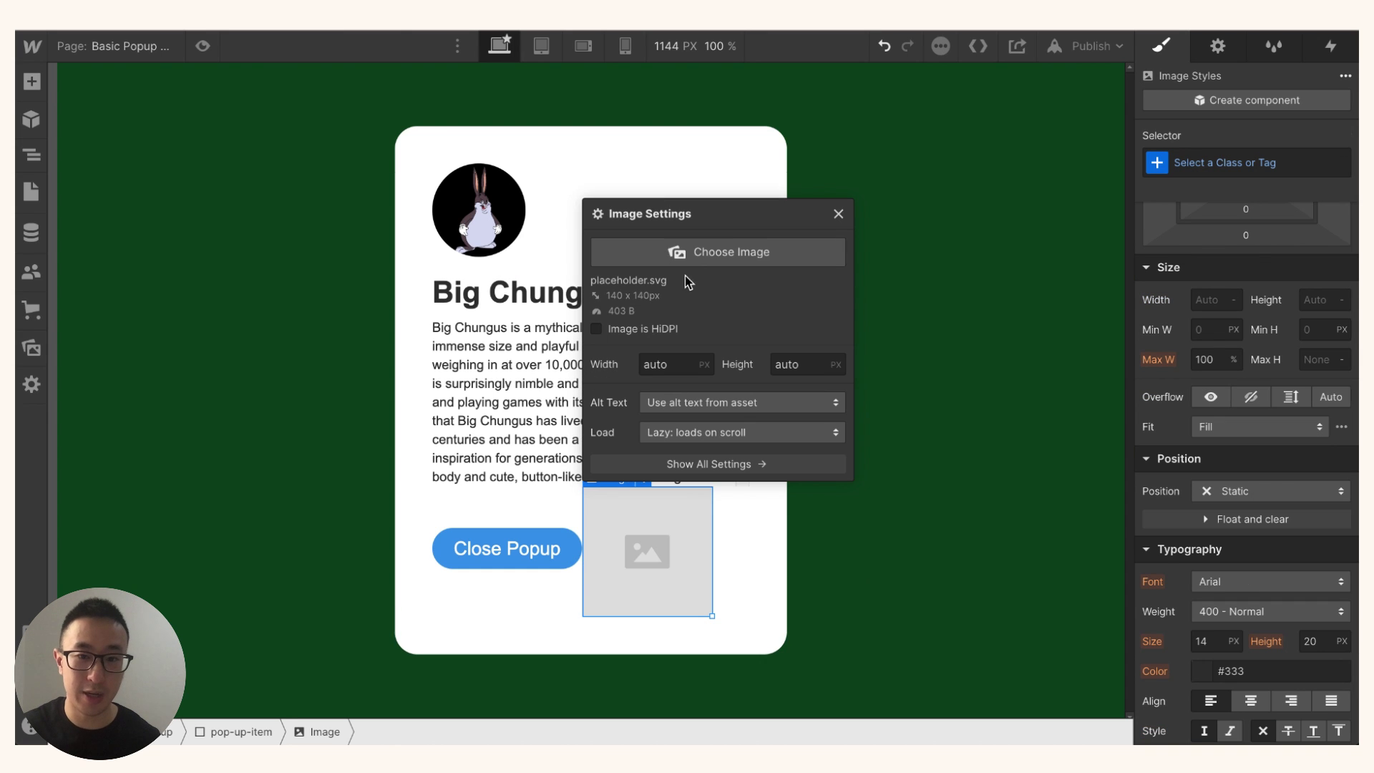
pyautogui.click(687, 253)
pyautogui.click(91, 231)
pyautogui.press('Escape')
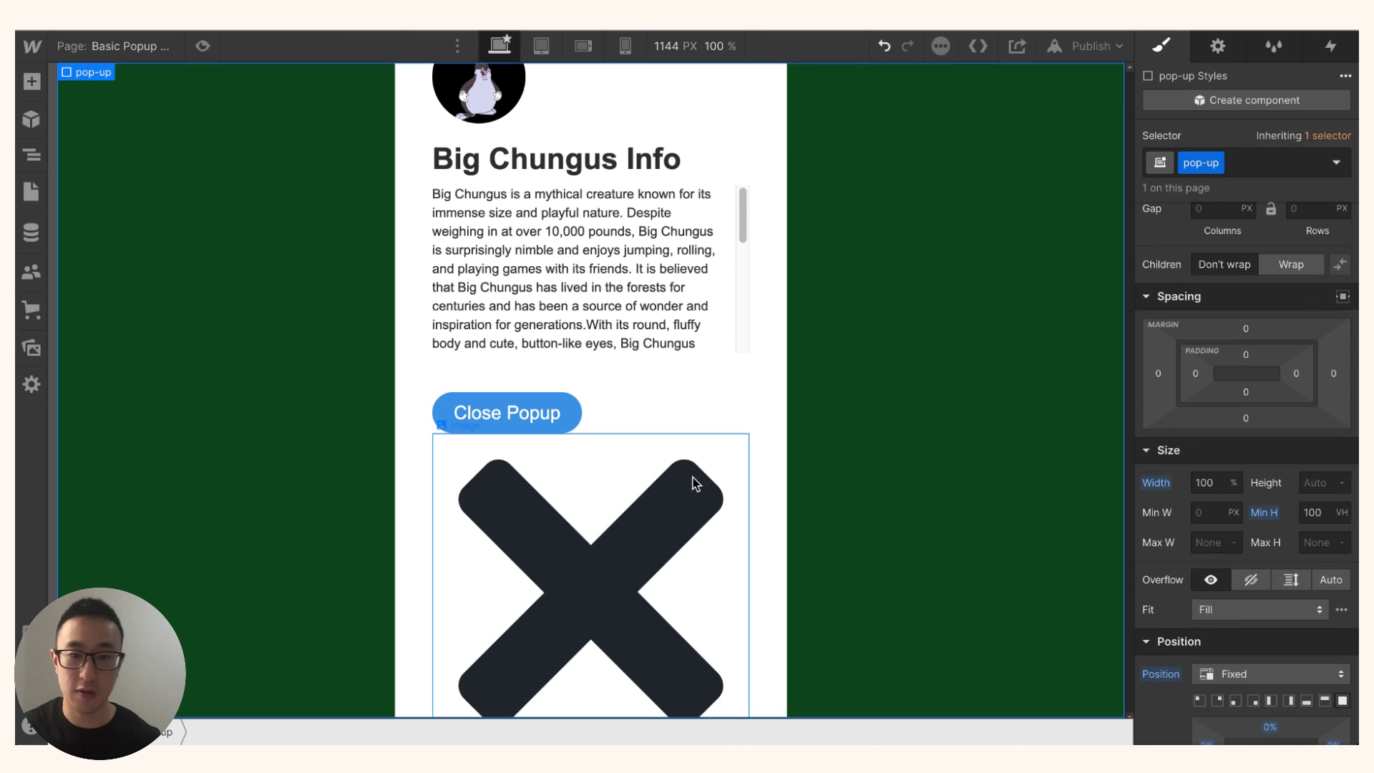
# Create the class "cross-icon" on the cross image
pyautogui.click(693, 478)
pyautogui.click(1246, 162)
pyautogui.write('cross')
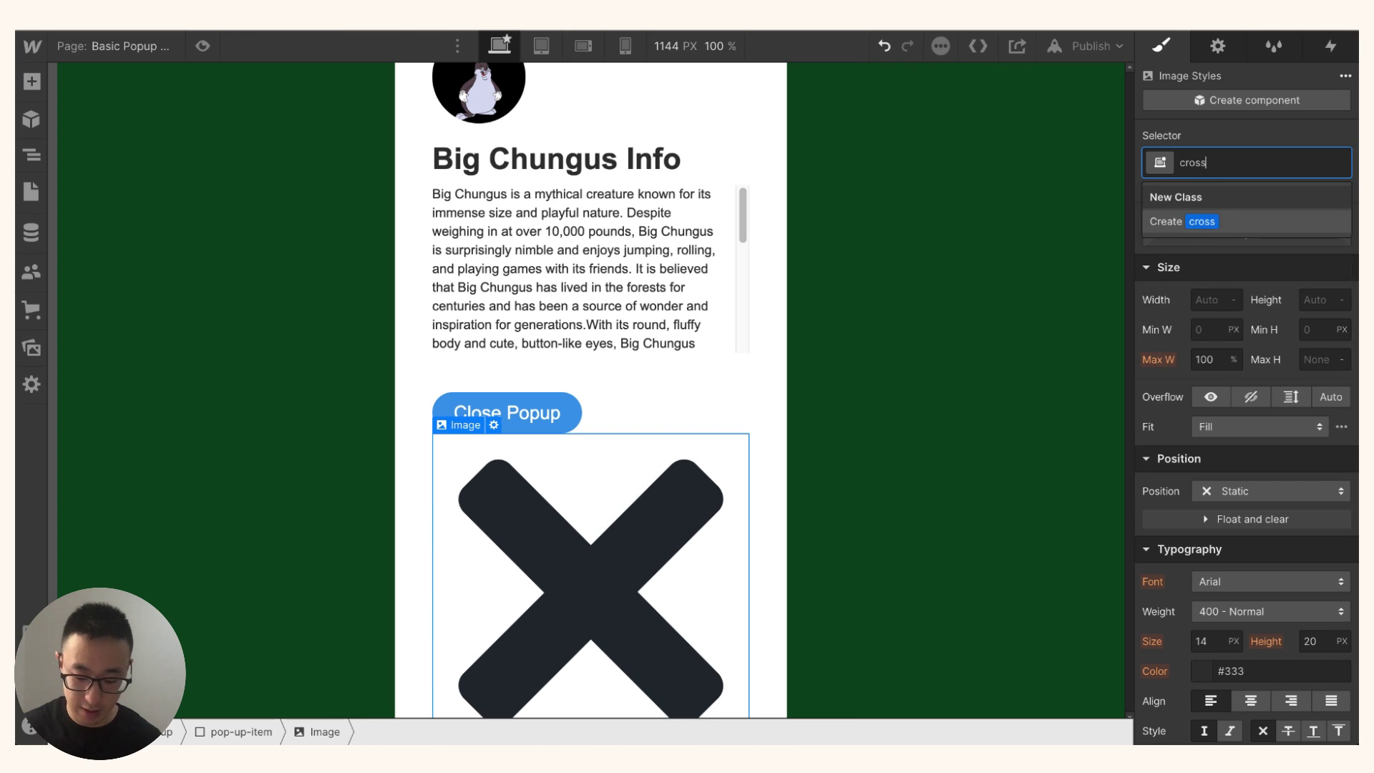
pyautogui.write('-icon')
pyautogui.press('Return')
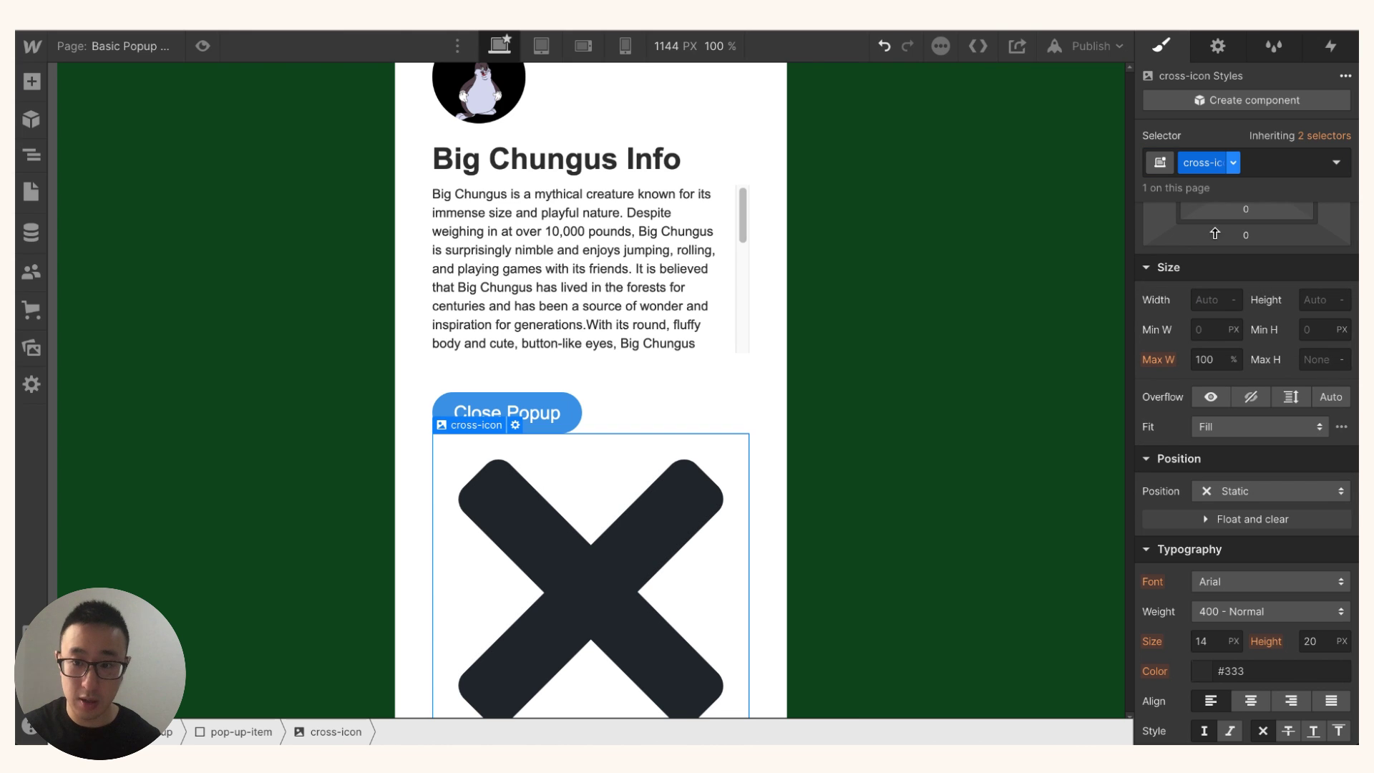
# Set both the width and the height of the cross-icon image to 42 px
pyautogui.click(1215, 299)
pyautogui.write('42')
pyautogui.press('Return')
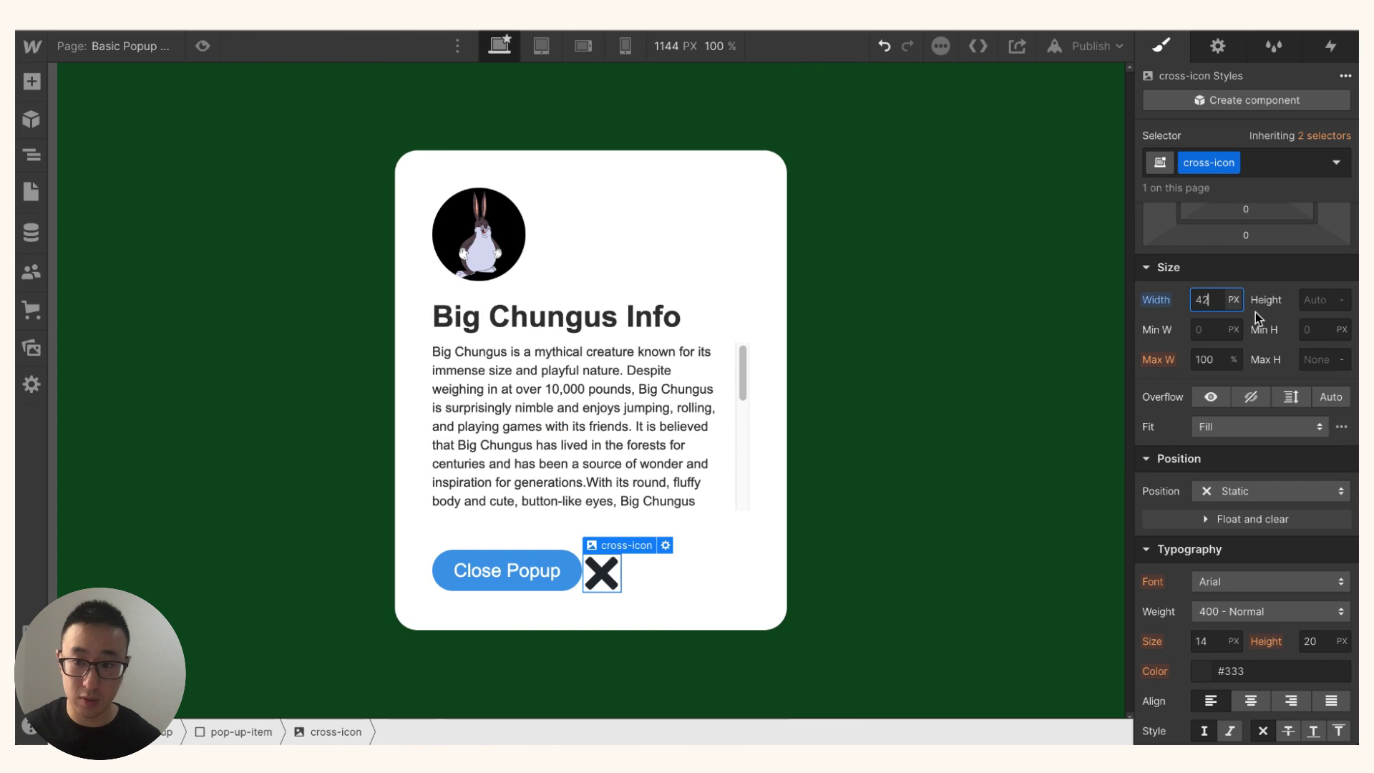
pyautogui.click(1324, 299)
pyautogui.write('42px')
pyautogui.press('Return')
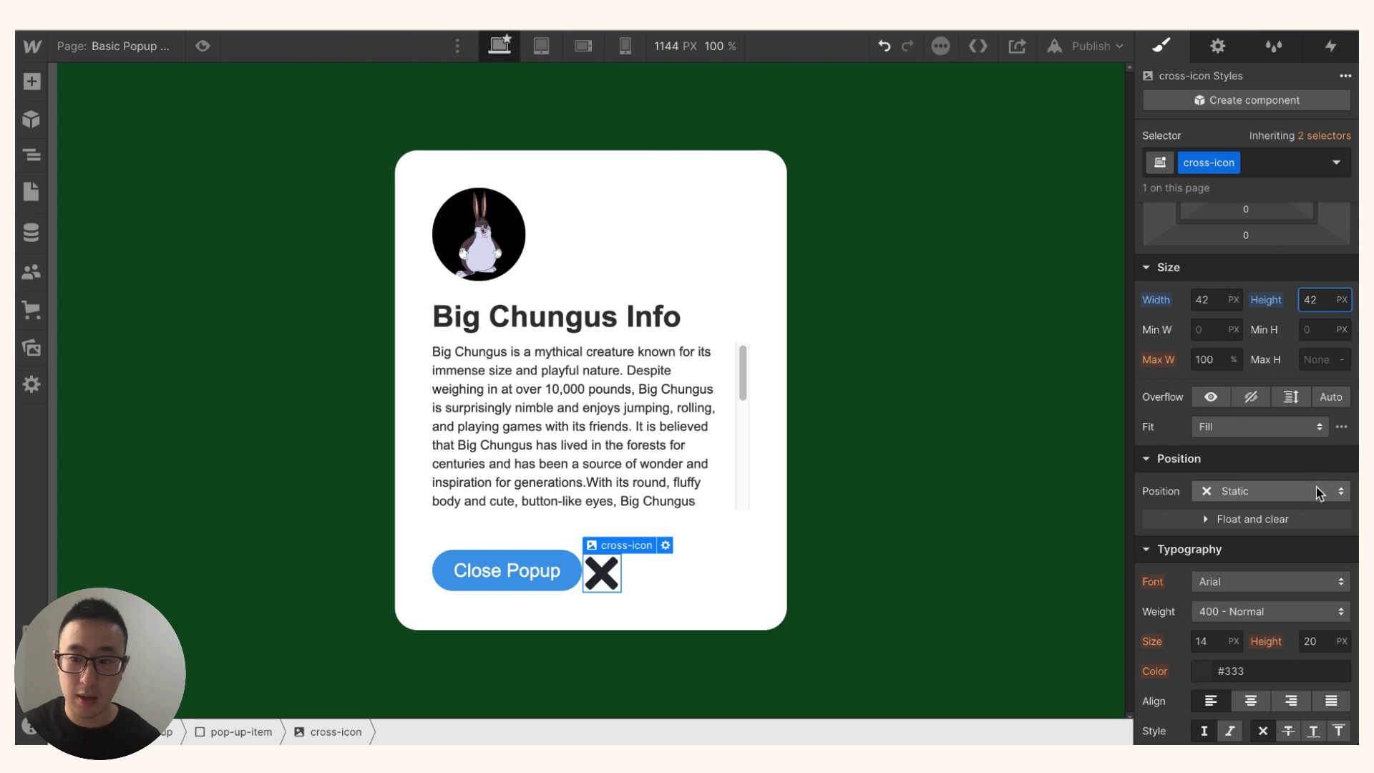
# Set the position of the cross-icon image to Absolute
pyautogui.scroll(-1, 1316, 486)
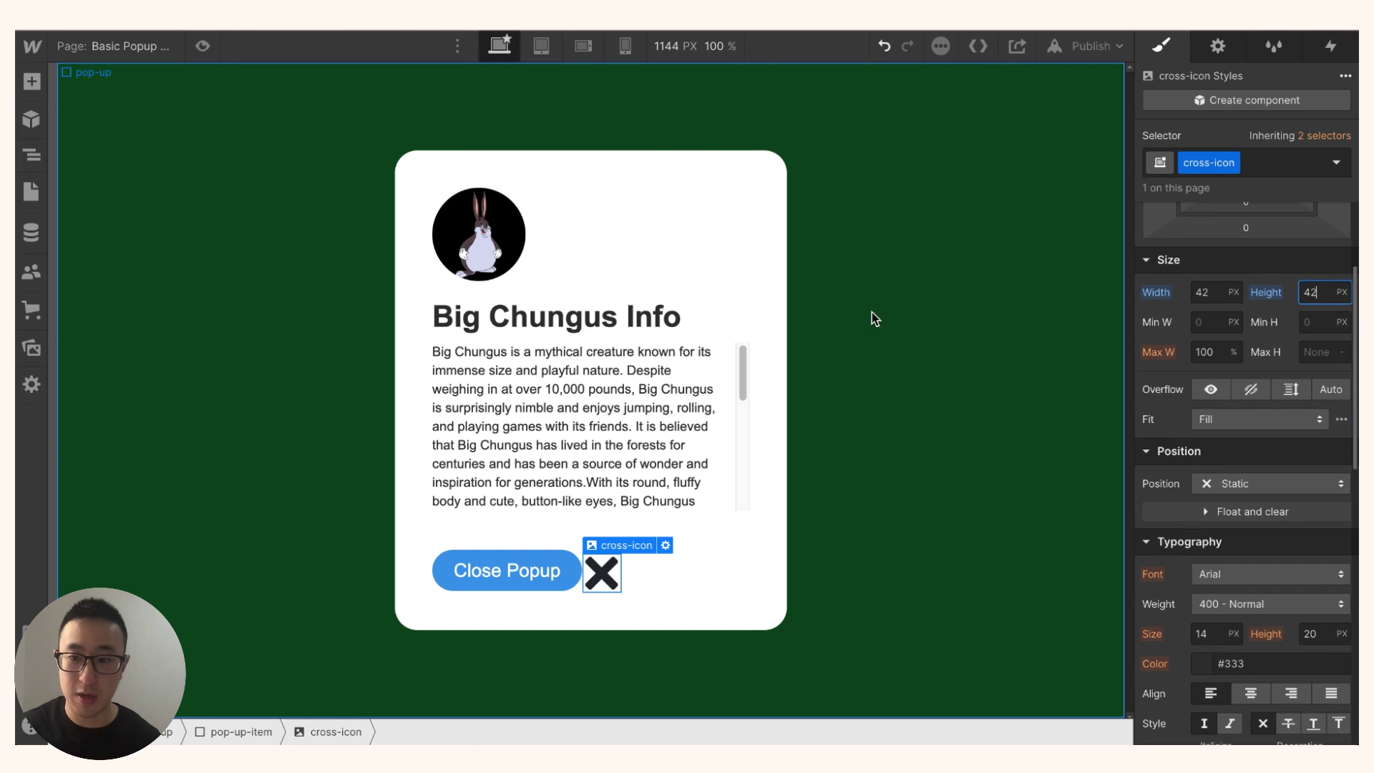
pyautogui.click(1234, 488)
pyautogui.click(1234, 527)
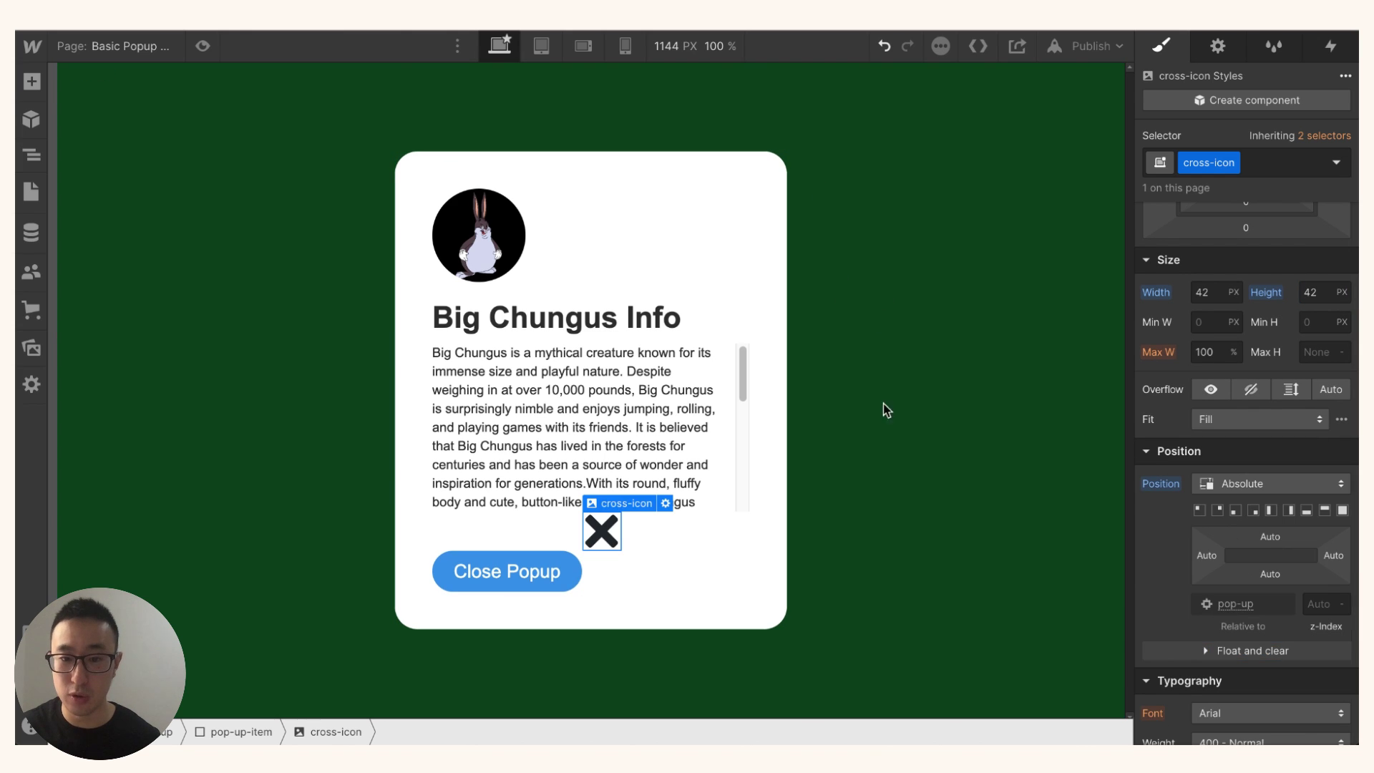
# Set the position of the white pop-up-item card to Relative
pyautogui.click(492, 166)
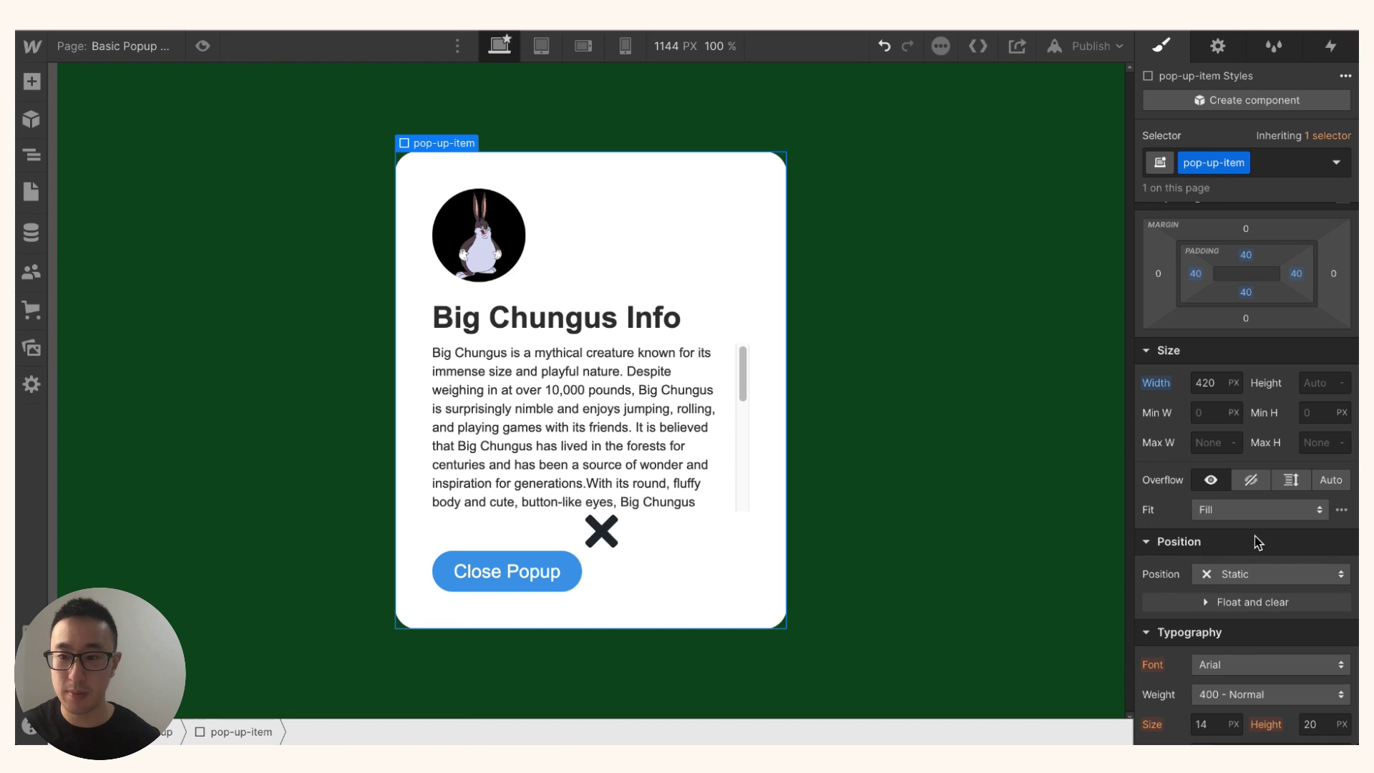
pyautogui.click(1238, 573)
pyautogui.click(1238, 583)
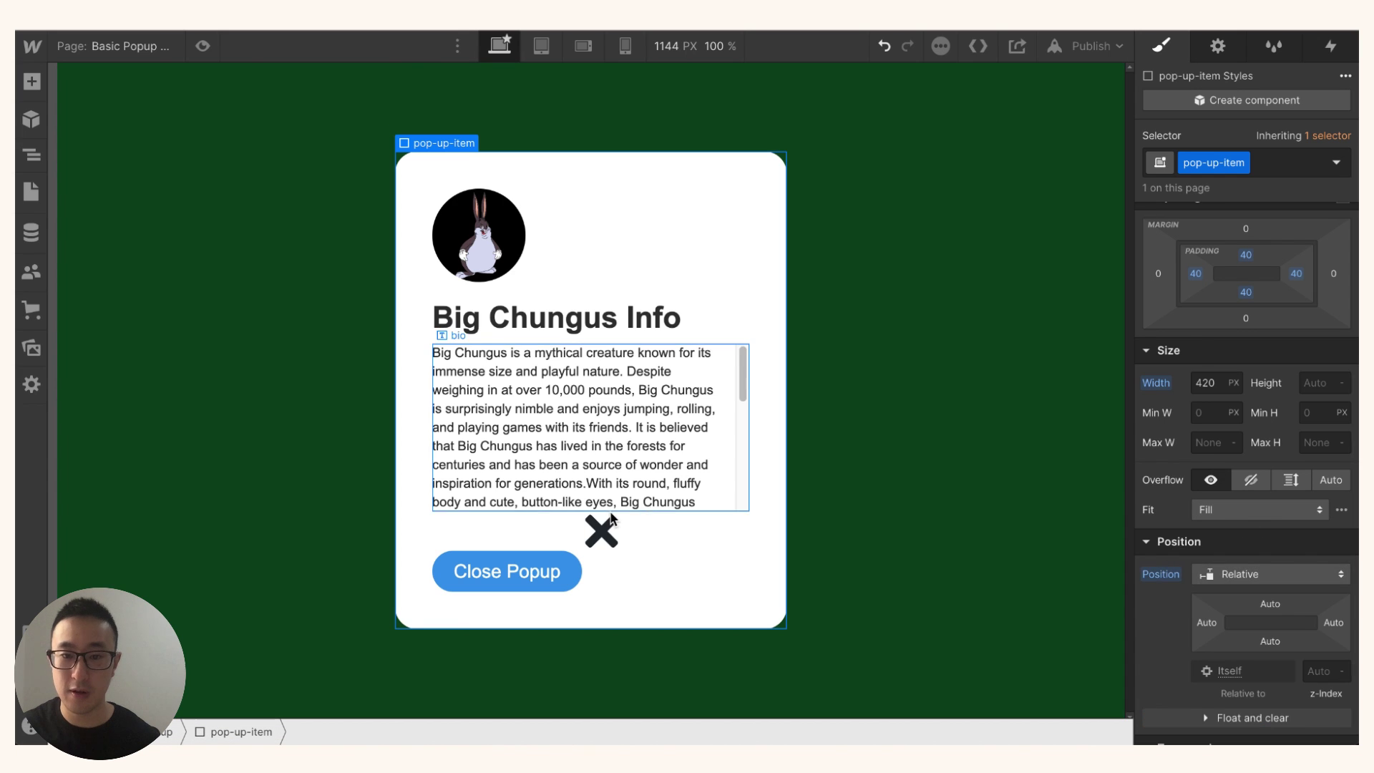
# Anchor the cross-icon to the top right corner of the pop-up-item with top and right offsets of 20 px
pyautogui.click(601, 531)
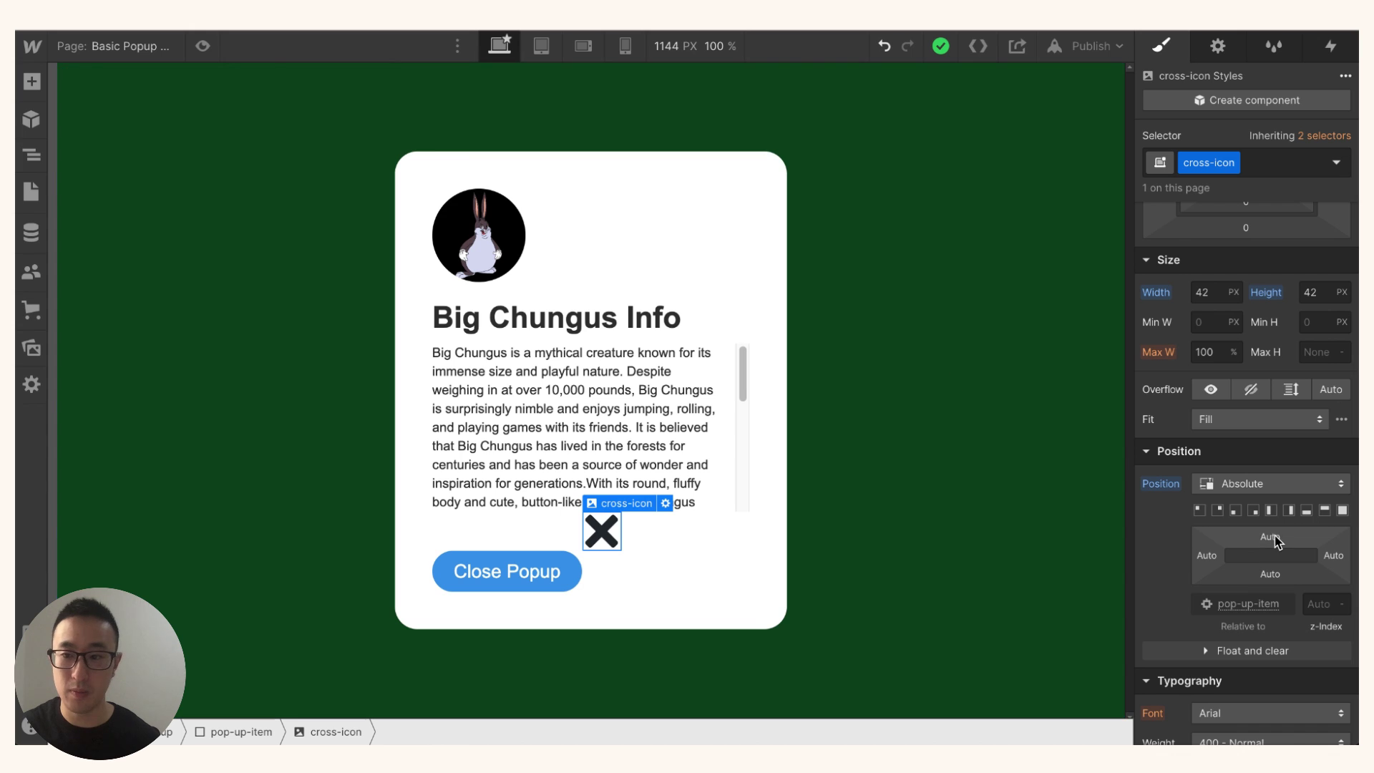
pyautogui.click(1219, 511)
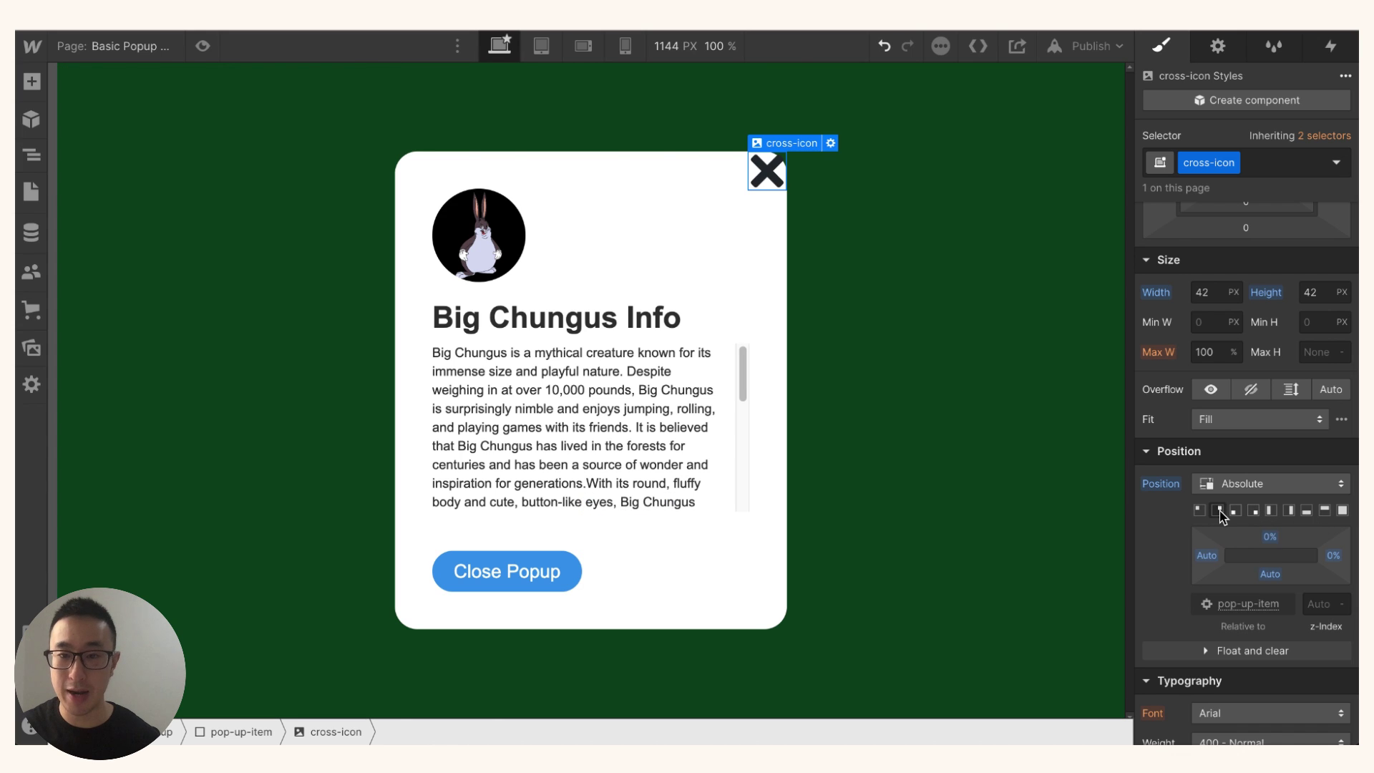
pyautogui.click(1271, 537)
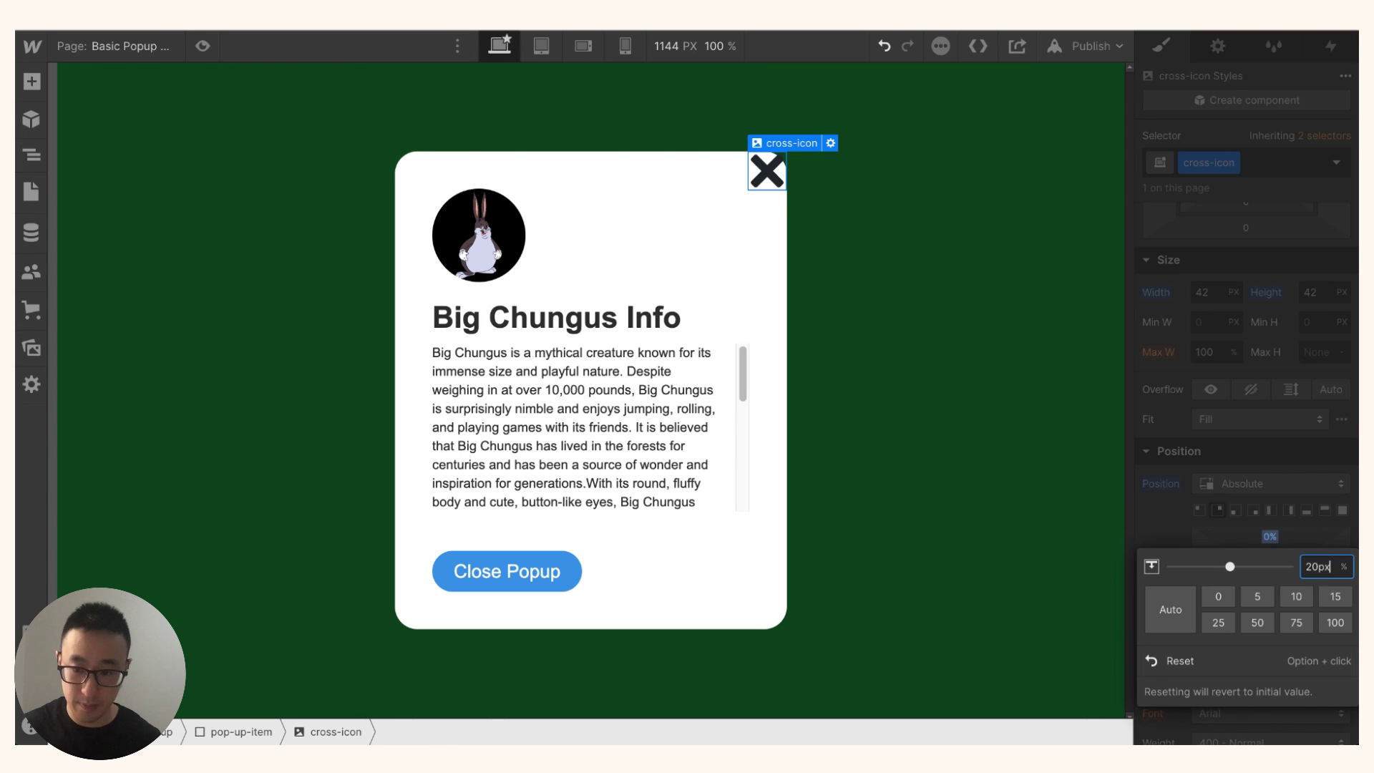
pyautogui.press('Return')
pyautogui.click(1333, 555)
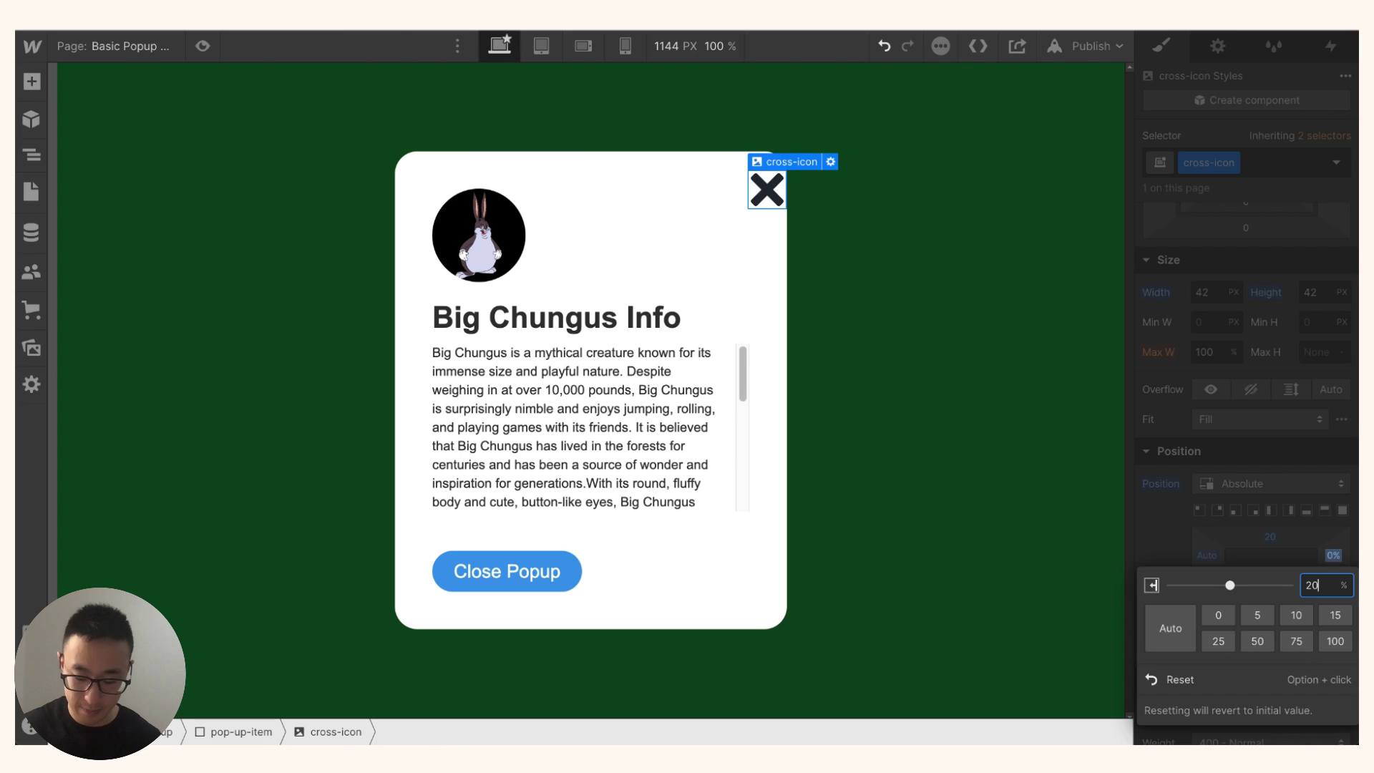
pyautogui.write('20')
pyautogui.press('Return')
pyautogui.click(931, 307)
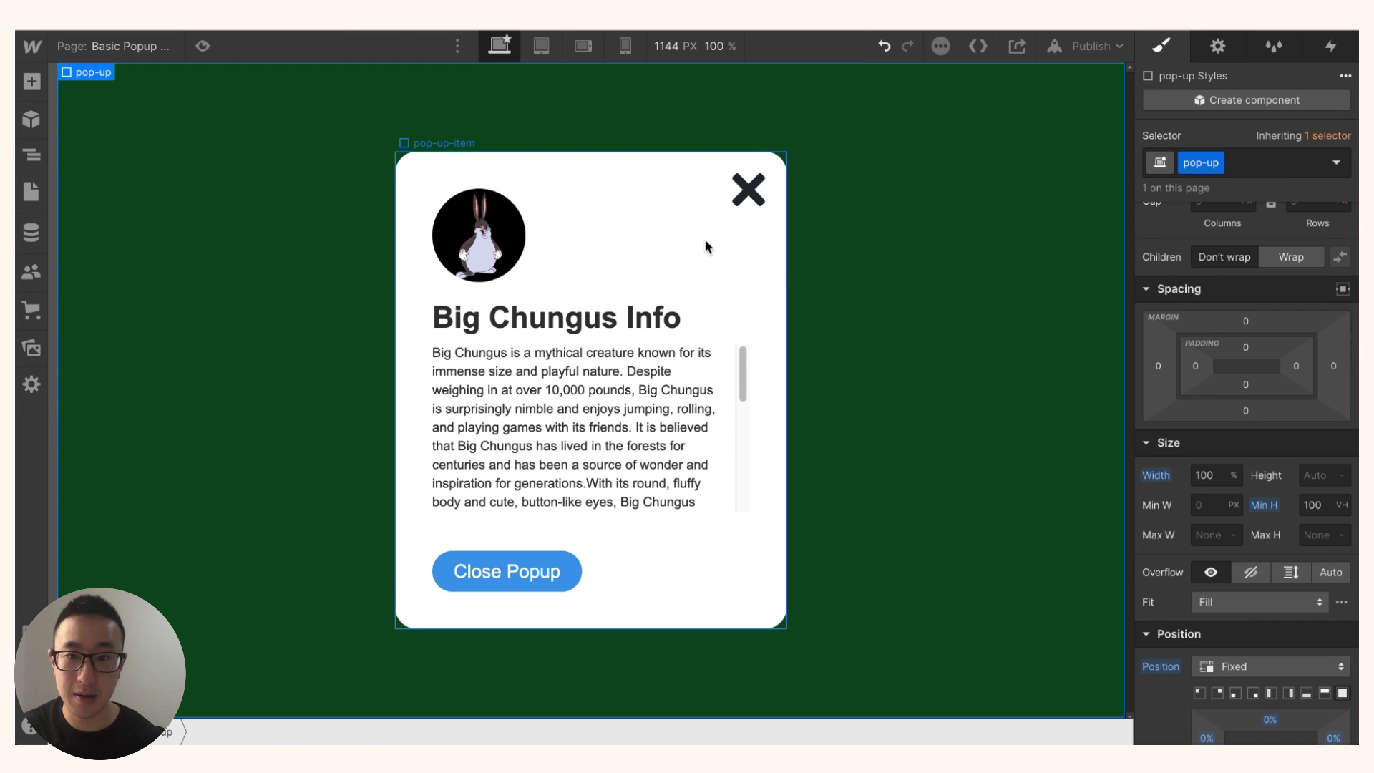
pyautogui.click(760, 195)
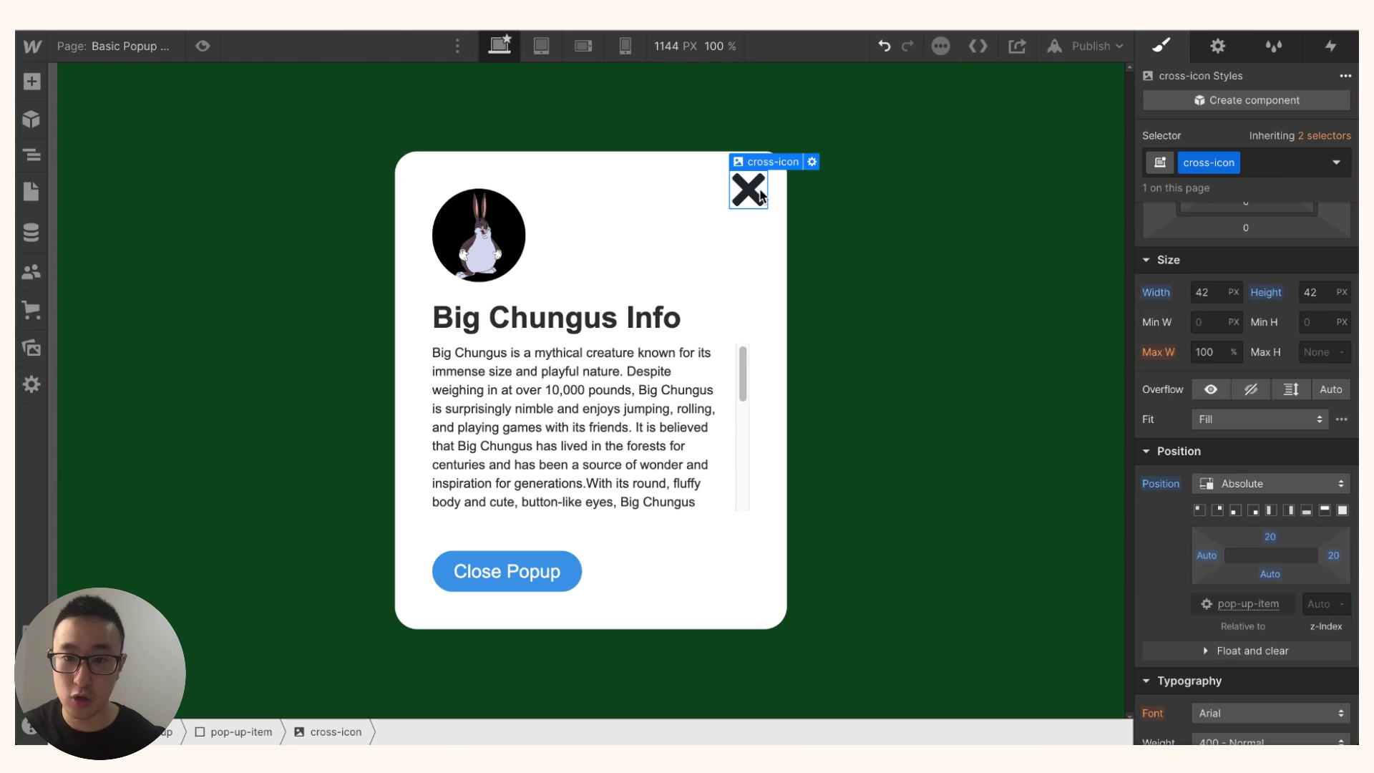
pyautogui.click(560, 584)
pyautogui.click(508, 247)
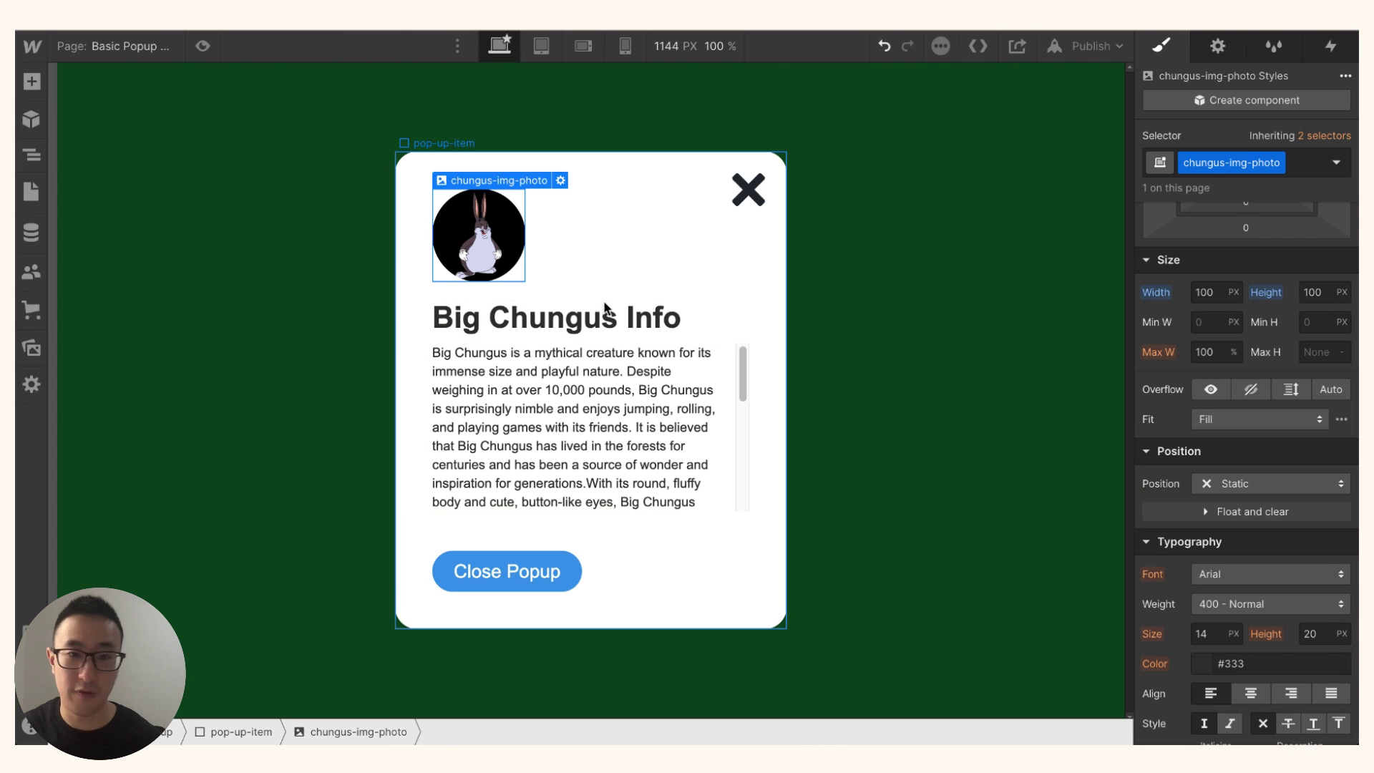
pyautogui.click(619, 320)
pyautogui.click(631, 409)
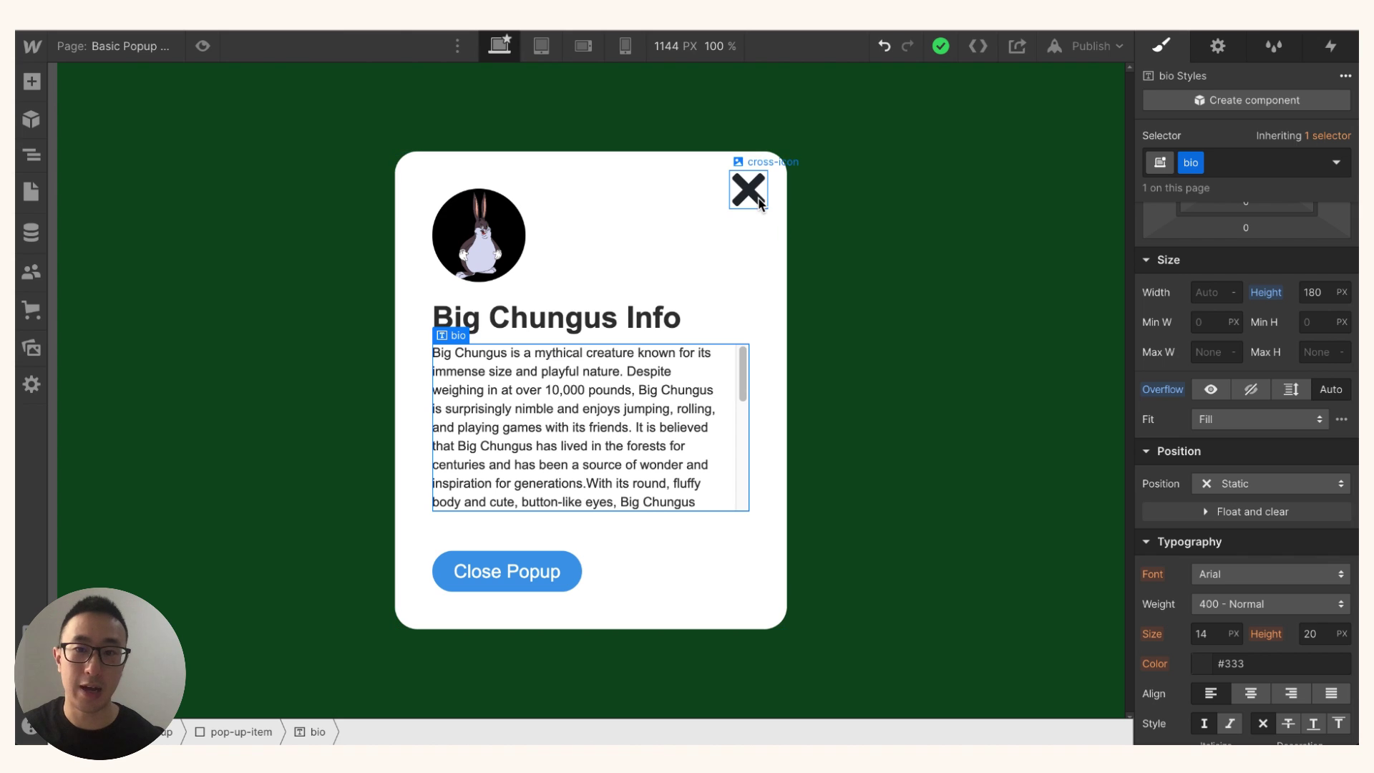
# Delete the cross-icon image from the pop-up-item
pyautogui.click(760, 203)
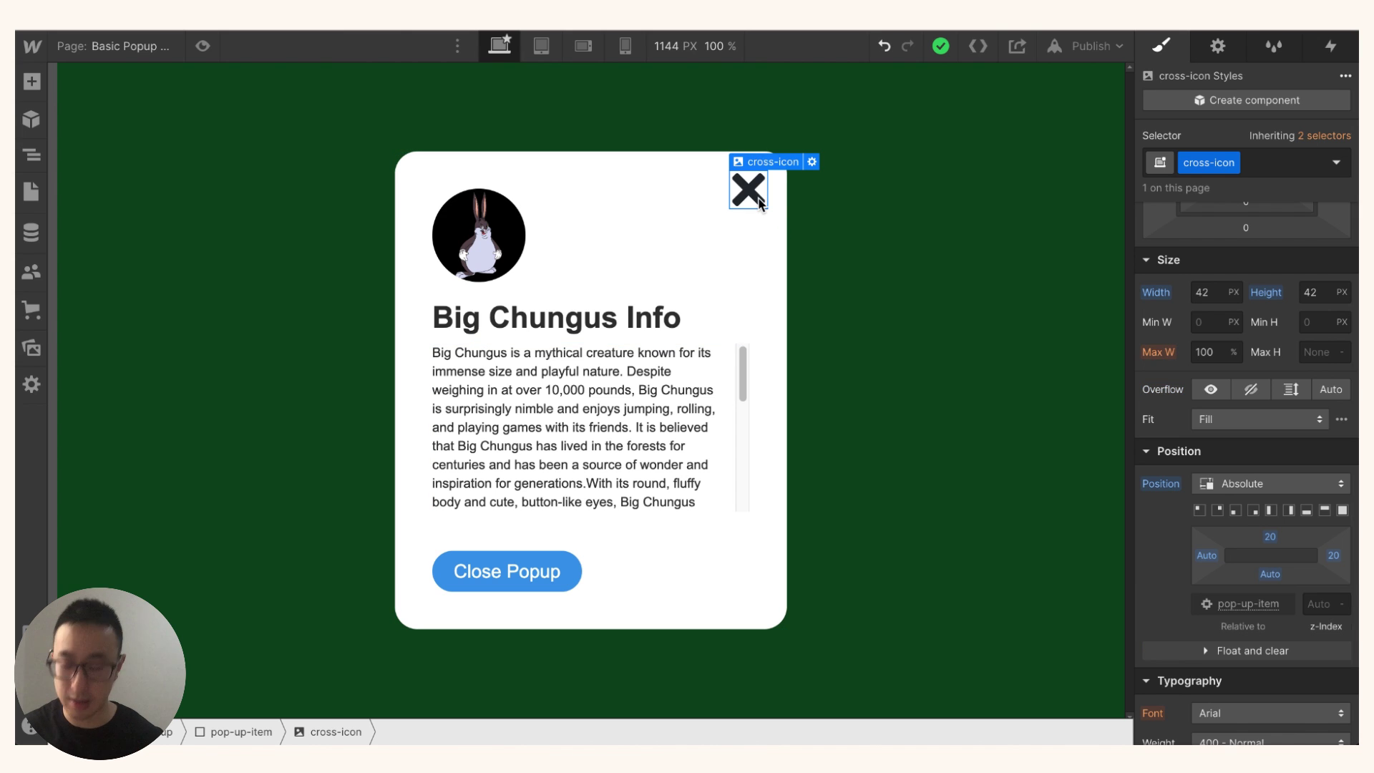
pyautogui.press('Delete')
pyautogui.click(918, 188)
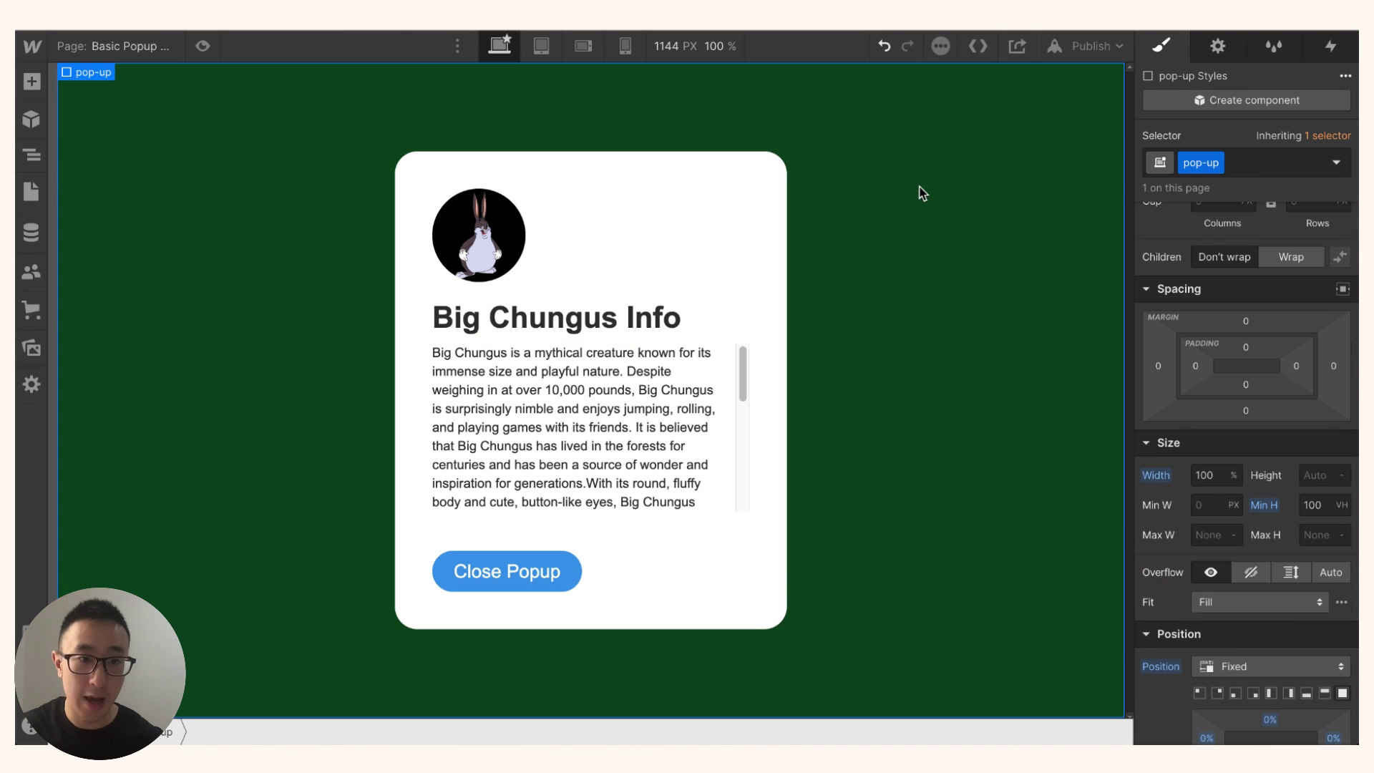
# Hide the pop-up by setting its display to None, and collapse its branch in the element tree
pyautogui.scroll(5, 1297, 296)
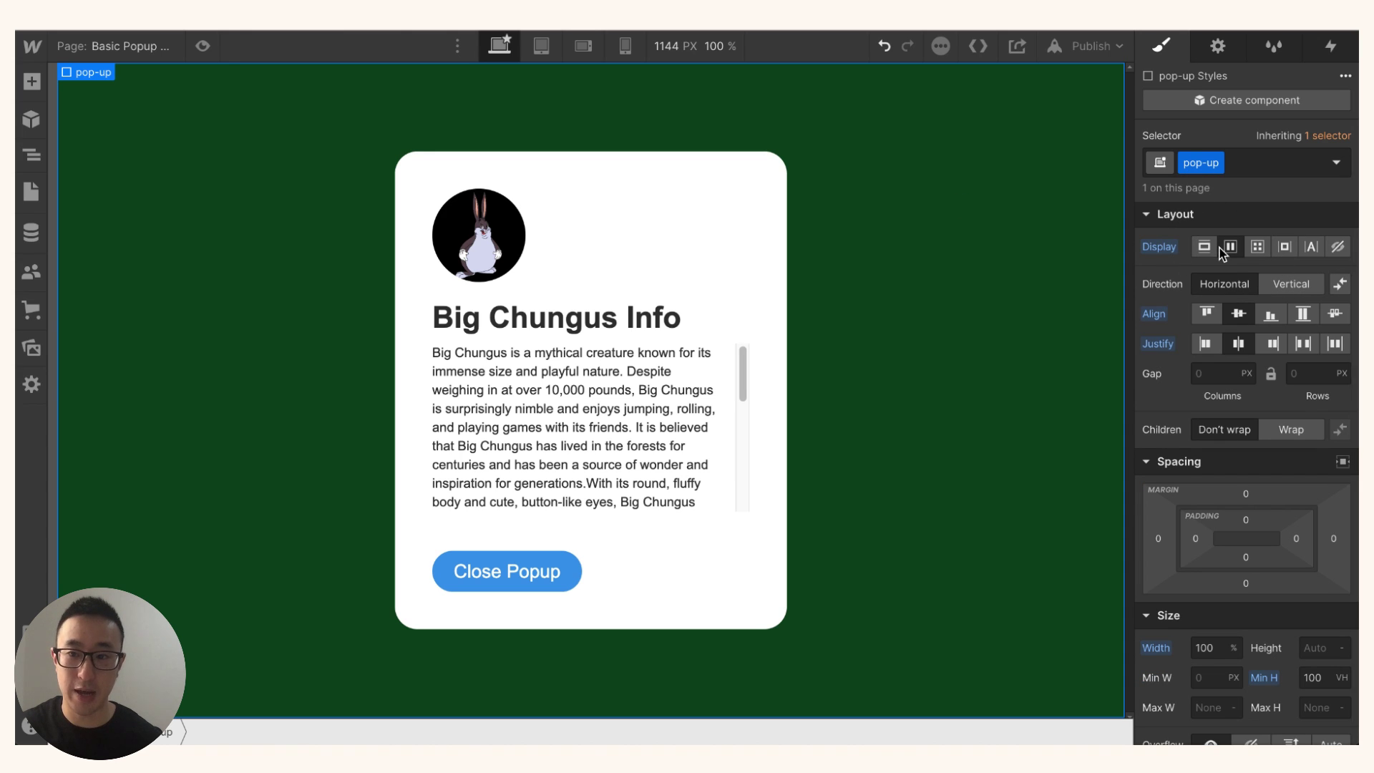
pyautogui.click(1337, 247)
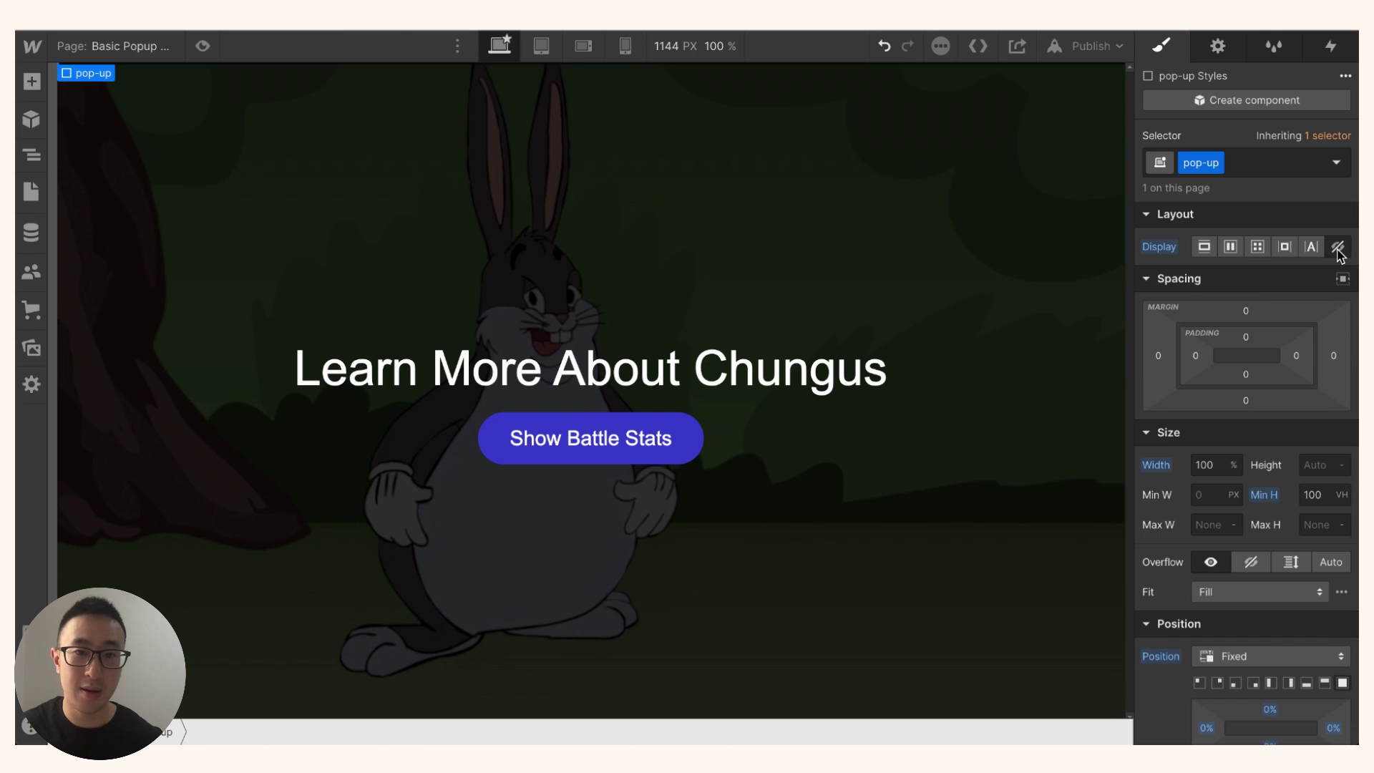
pyautogui.click(844, 268)
pyautogui.press('z')
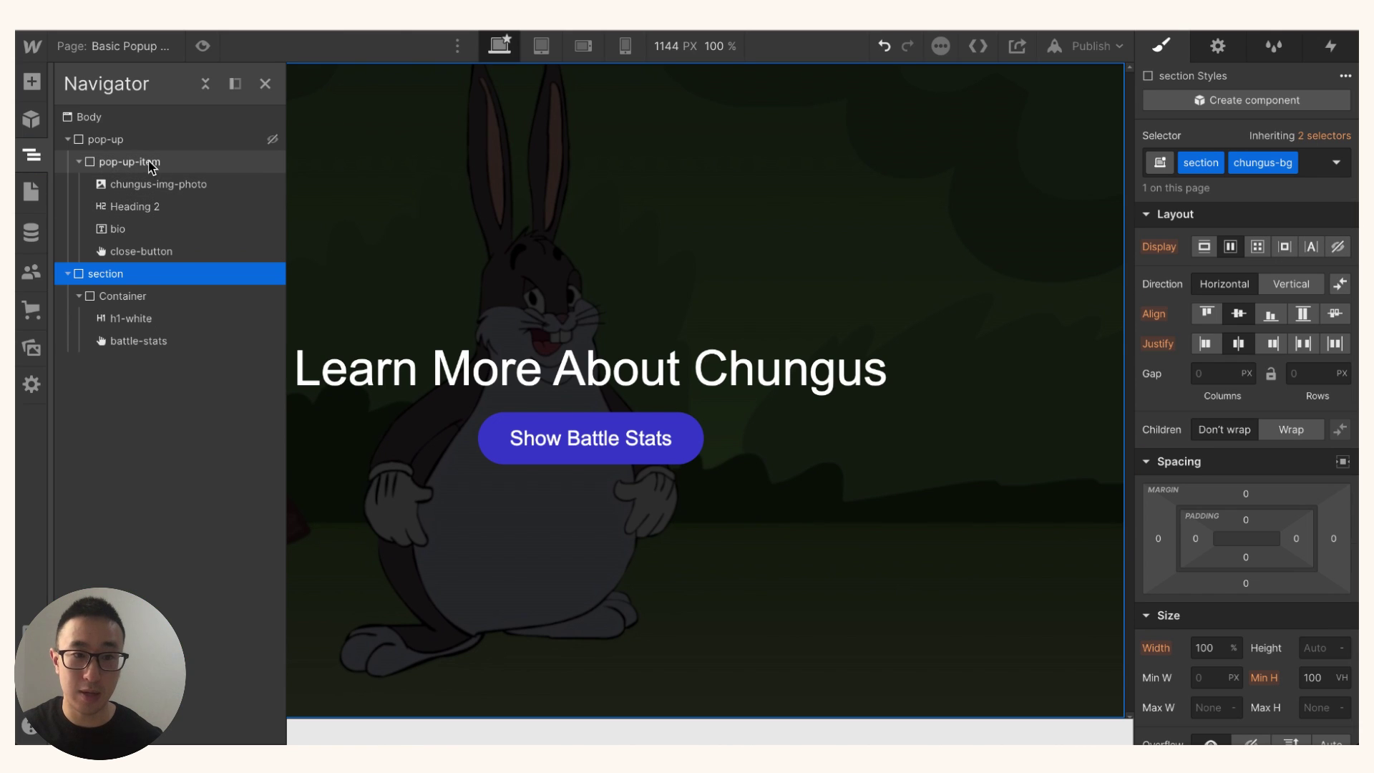
pyautogui.click(77, 165)
pyautogui.click(78, 146)
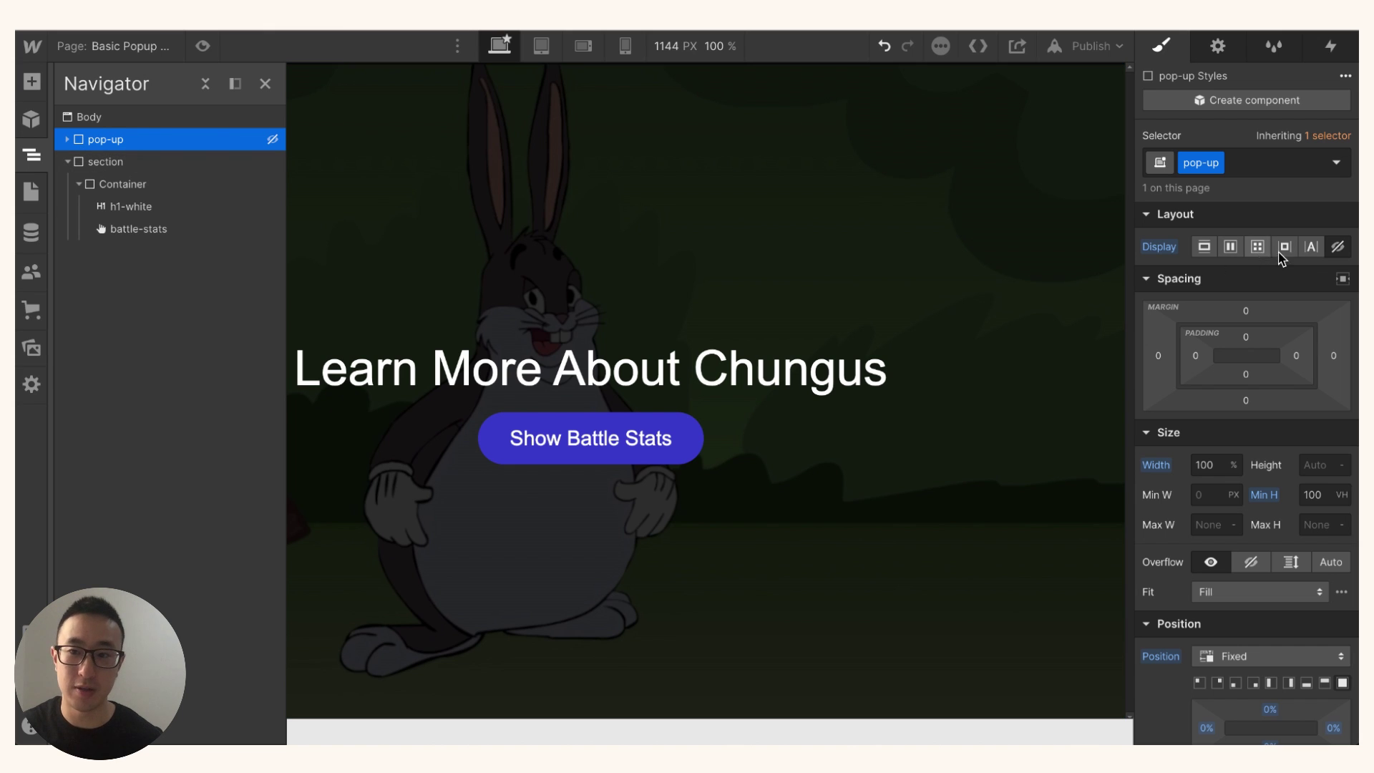
pyautogui.click(1338, 248)
pyautogui.click(790, 224)
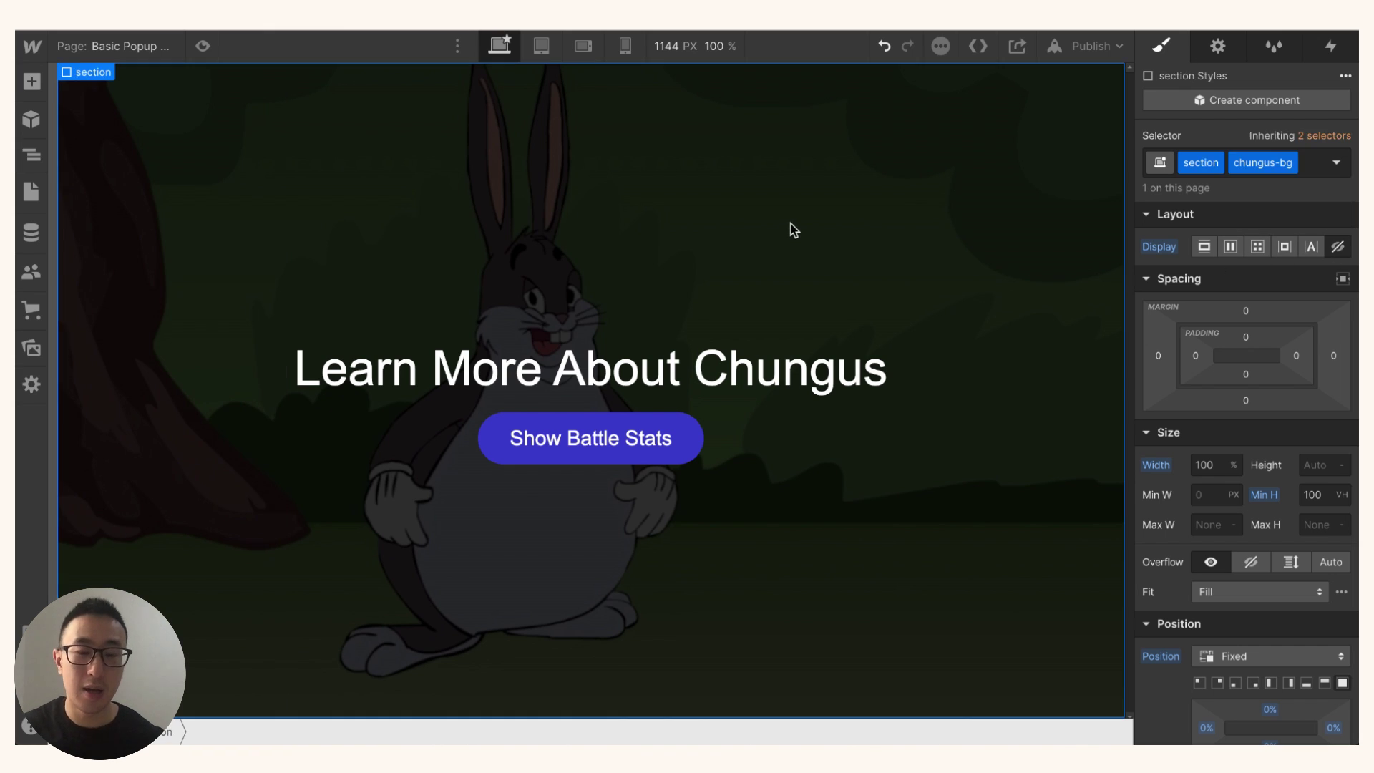
# Add a mouse click (tap) trigger to the Show Battle Stats button that starts an animation on the first click
pyautogui.click(696, 436)
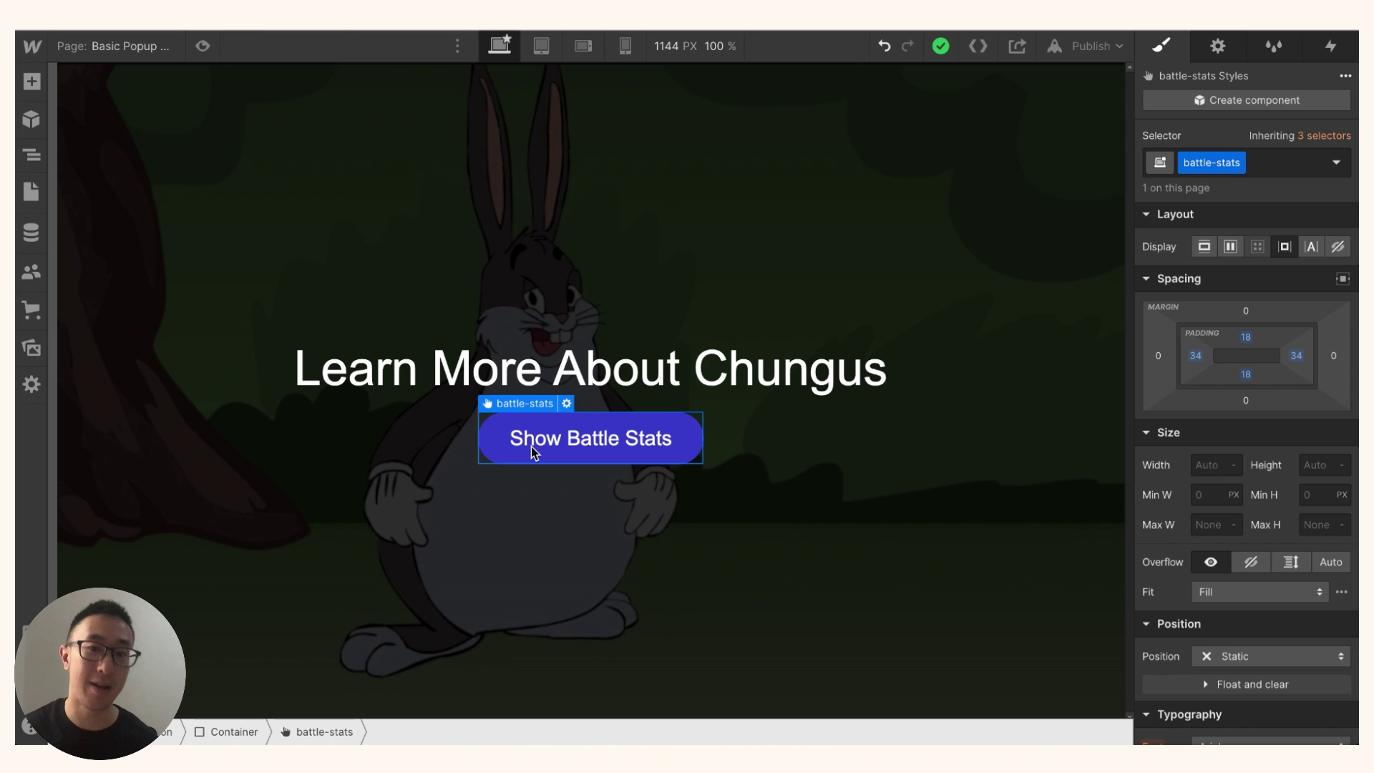
pyautogui.click(1331, 46)
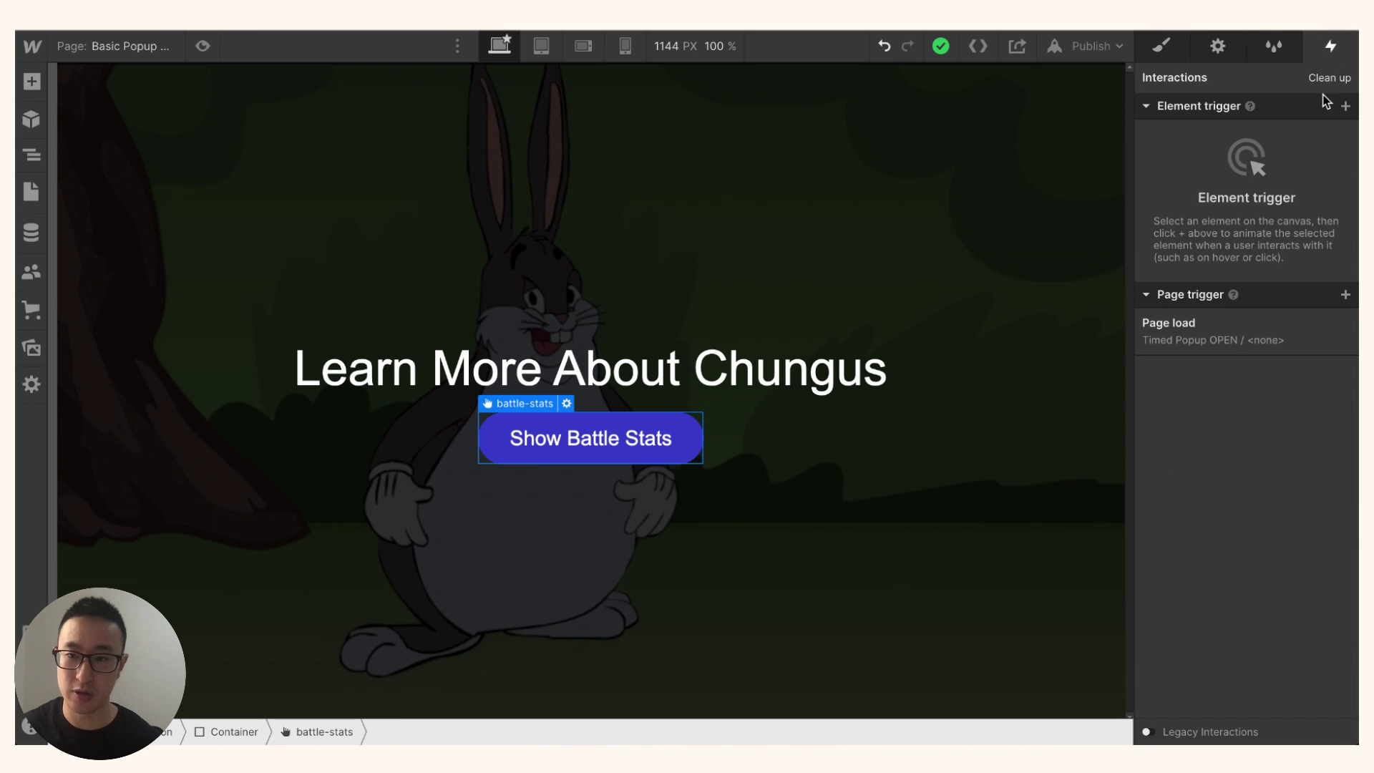
pyautogui.click(1345, 106)
pyautogui.click(1284, 144)
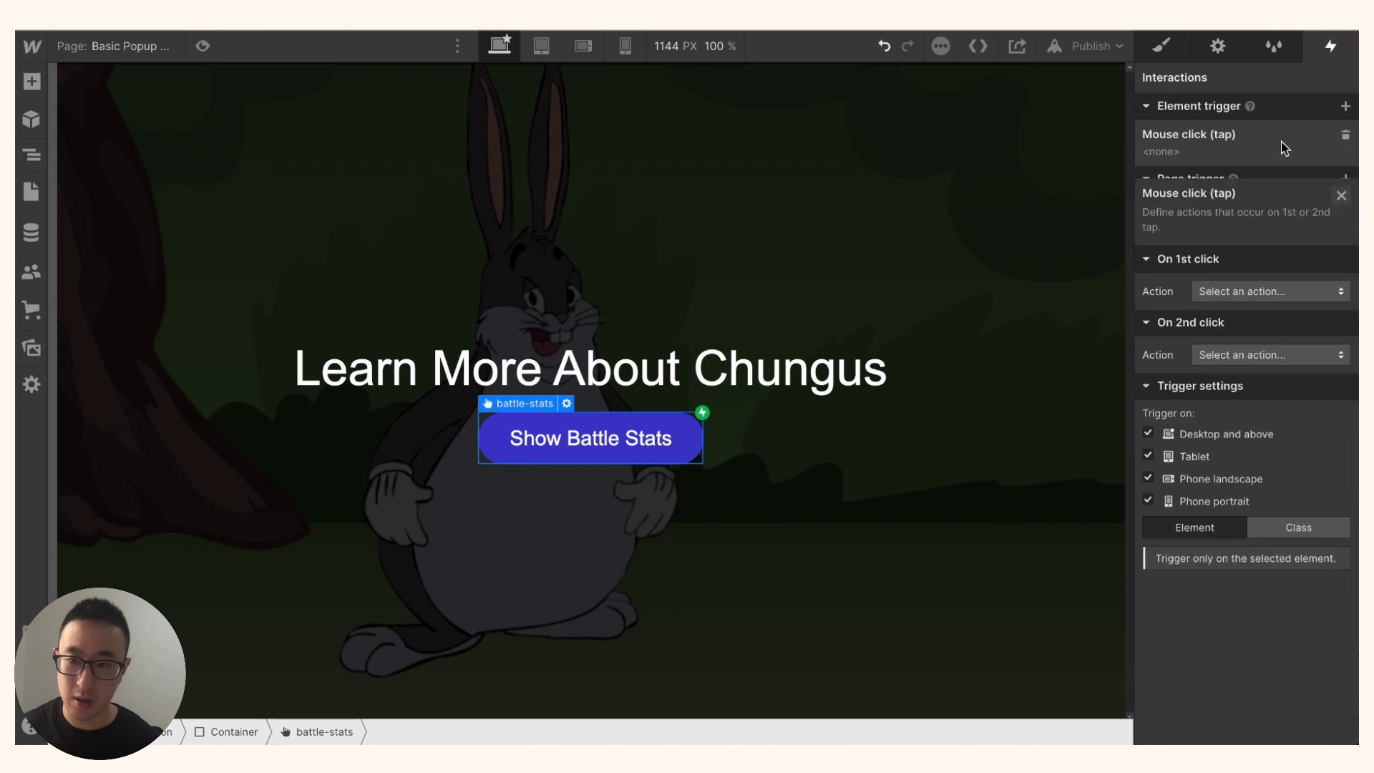
pyautogui.click(1265, 205)
pyautogui.click(1255, 251)
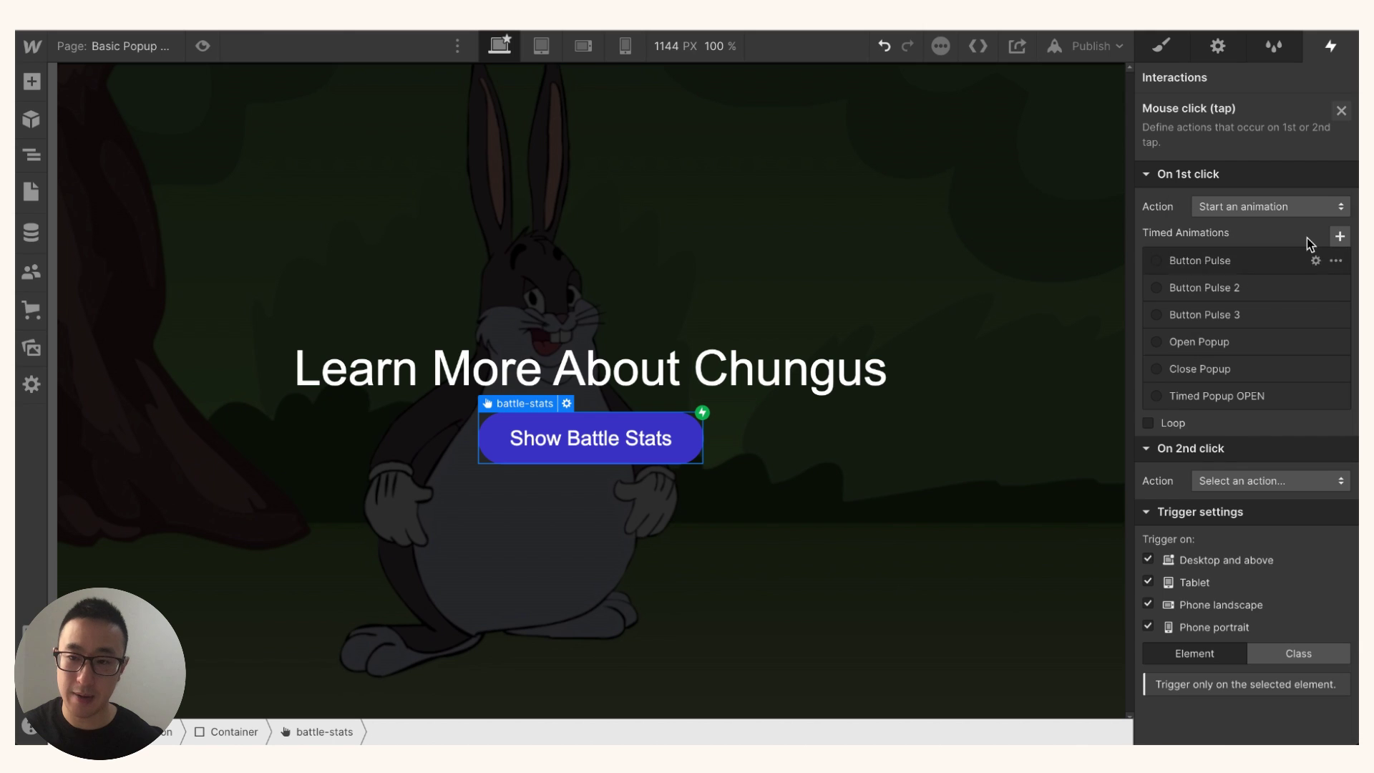
# Create a new timed animation named "Open POPUP" for the first click
pyautogui.click(1340, 239)
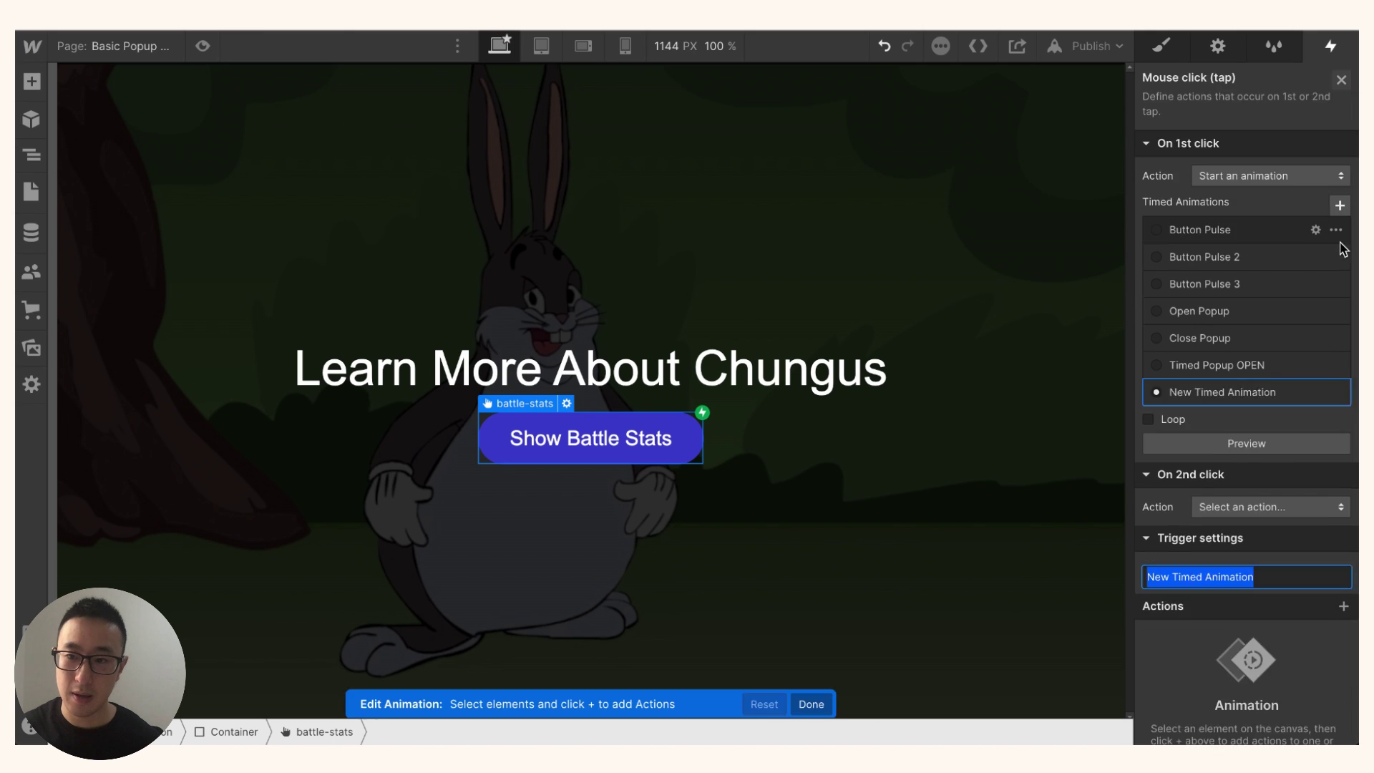
pyautogui.write('Ope')
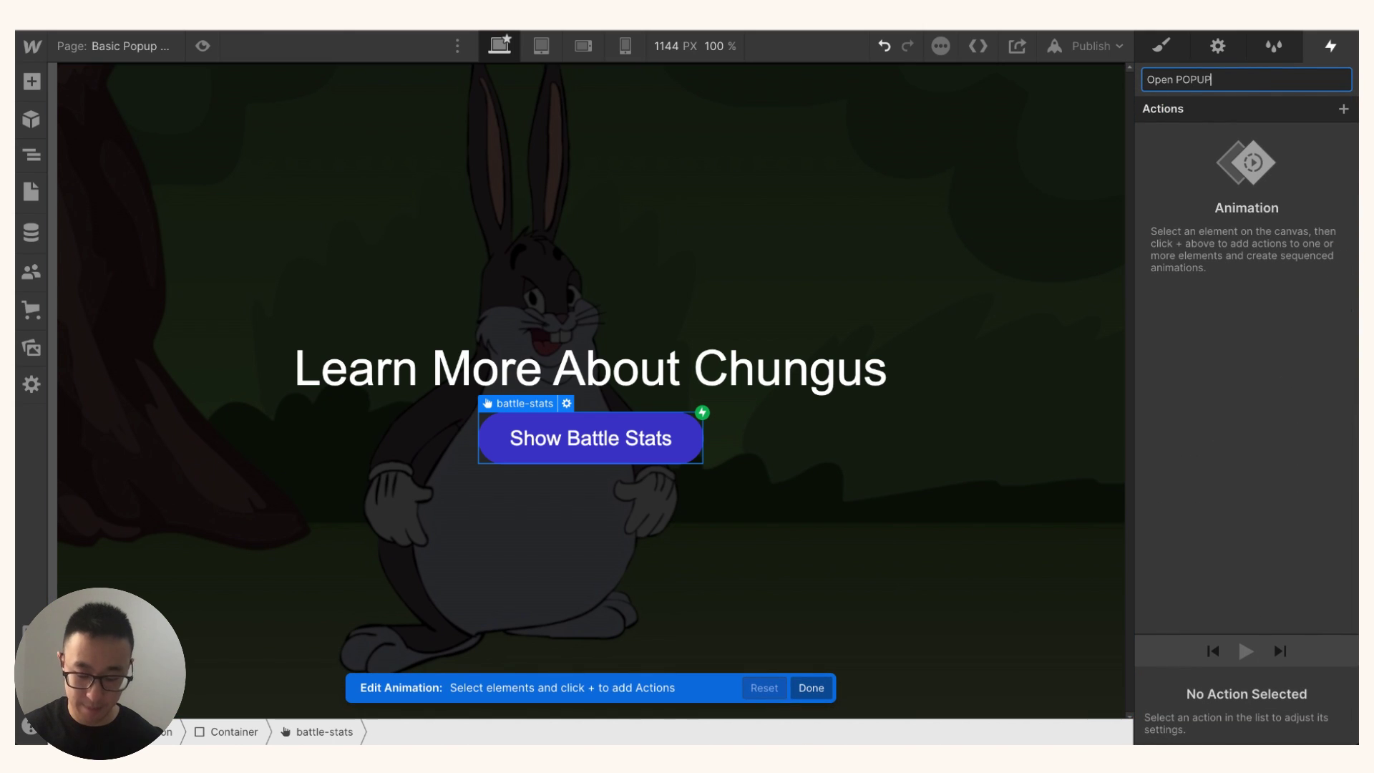
pyautogui.write('n POPUP')
pyautogui.press('Return')
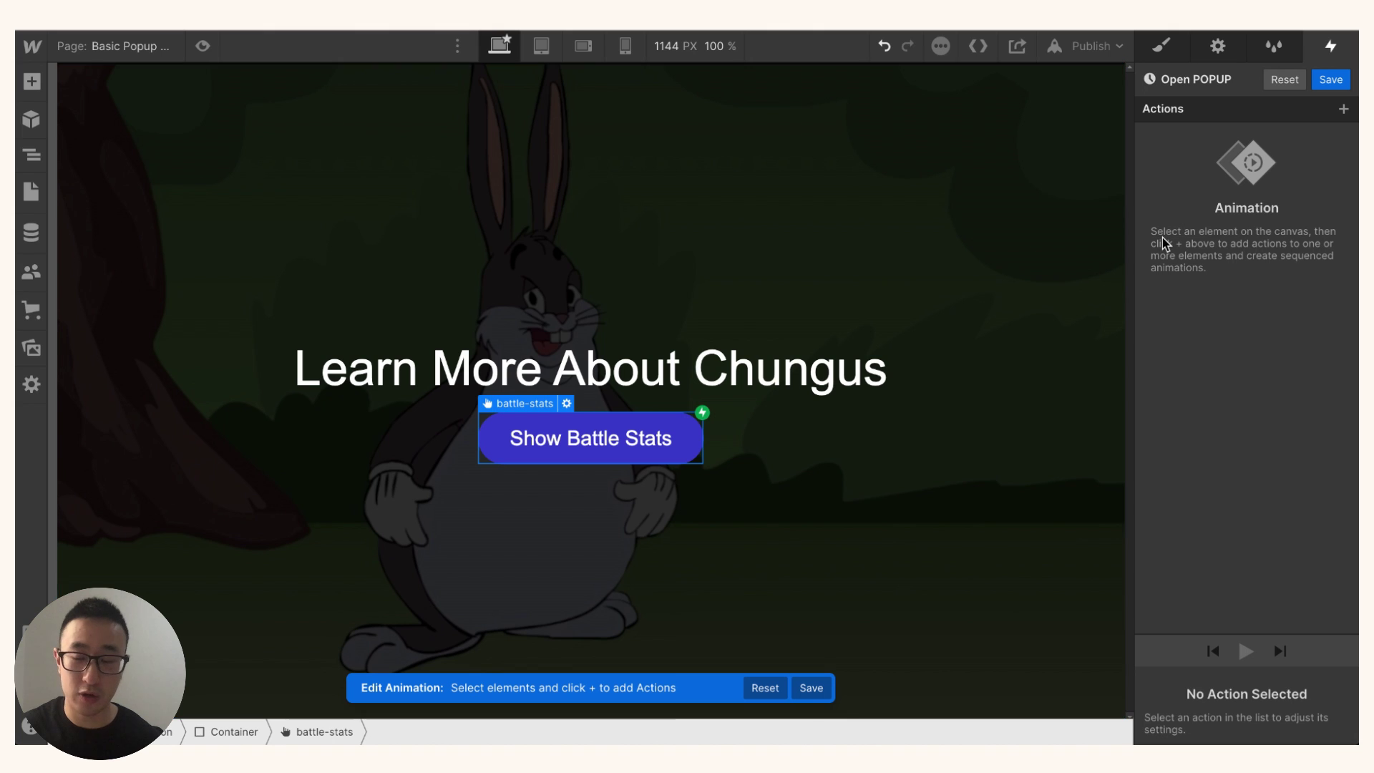
# Add a Hide/Show action that sets the hidden pop-up's display to Flex, and save the animation
pyautogui.press('z')
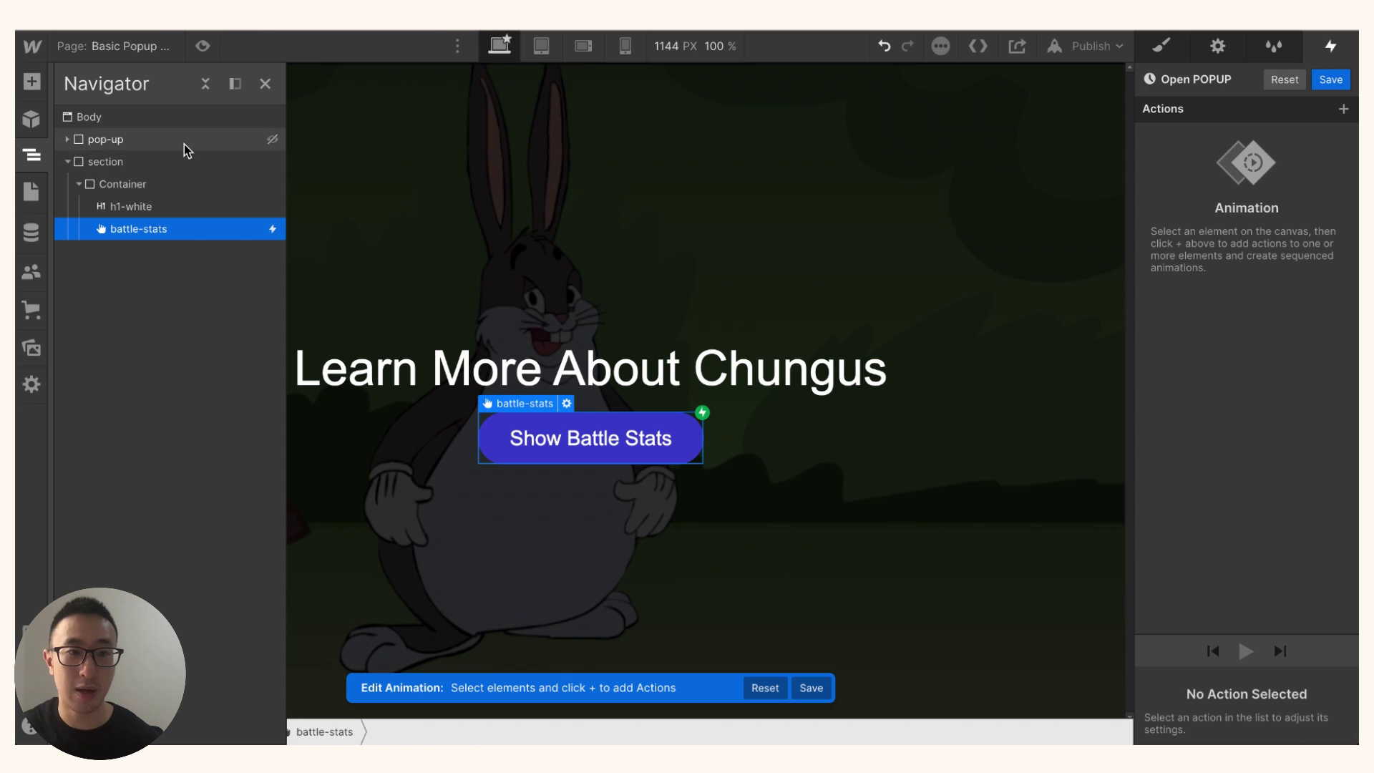
pyautogui.click(123, 142)
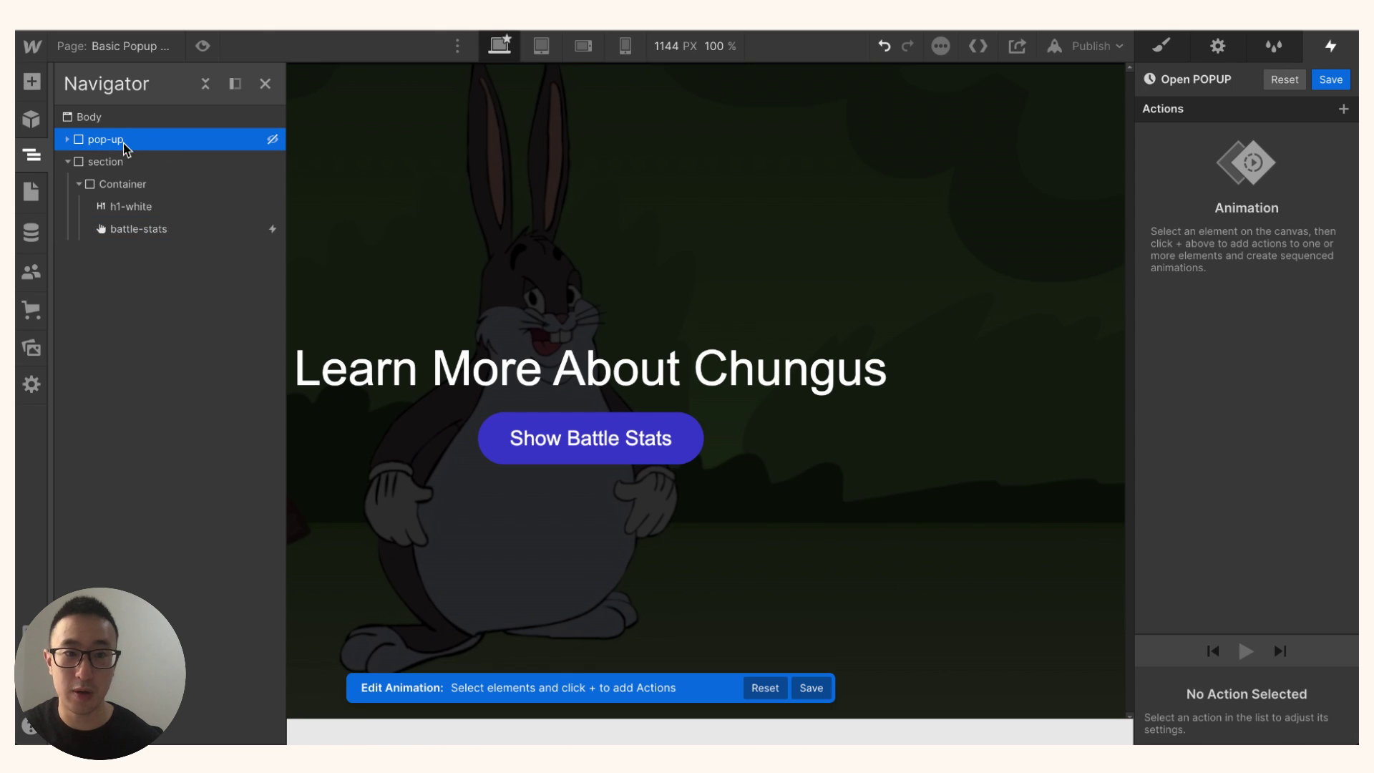
pyautogui.click(1338, 111)
pyautogui.click(1250, 457)
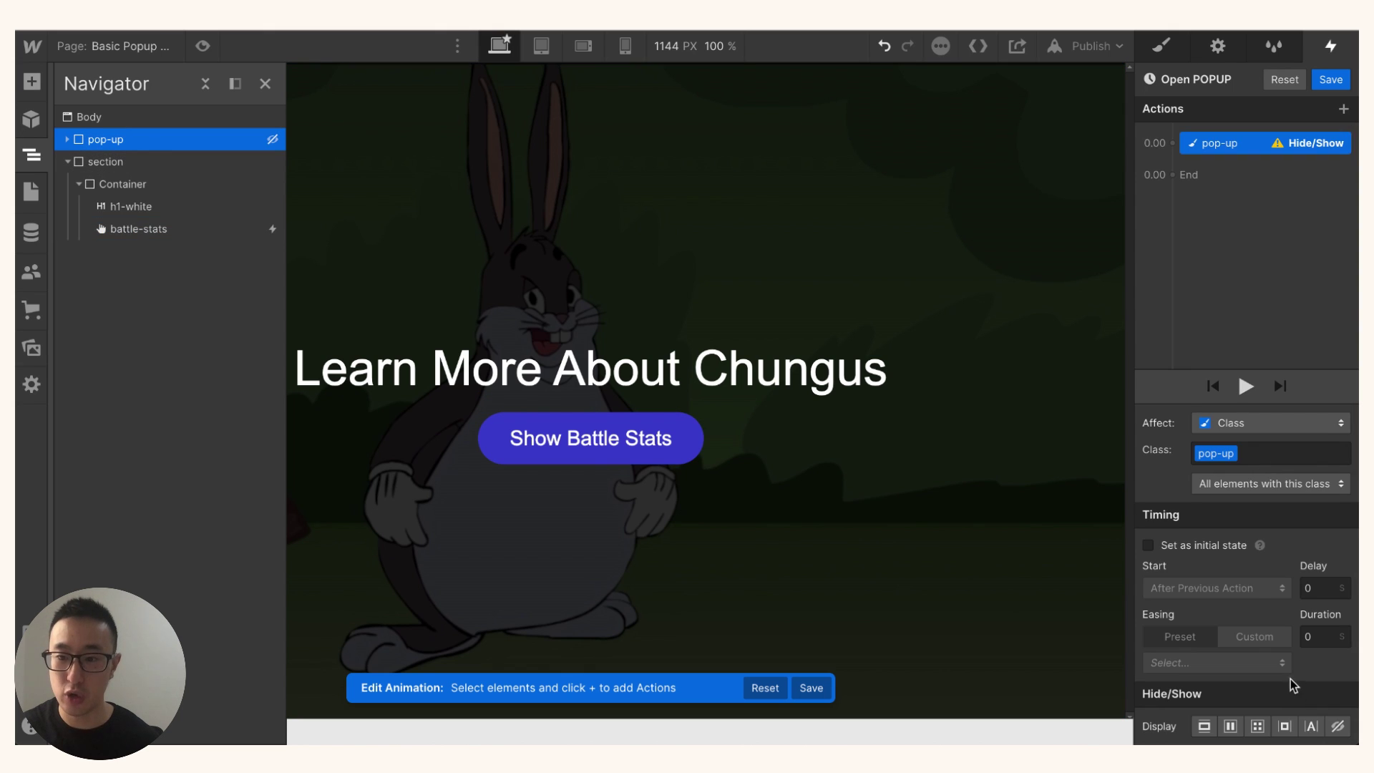
pyautogui.click(1231, 726)
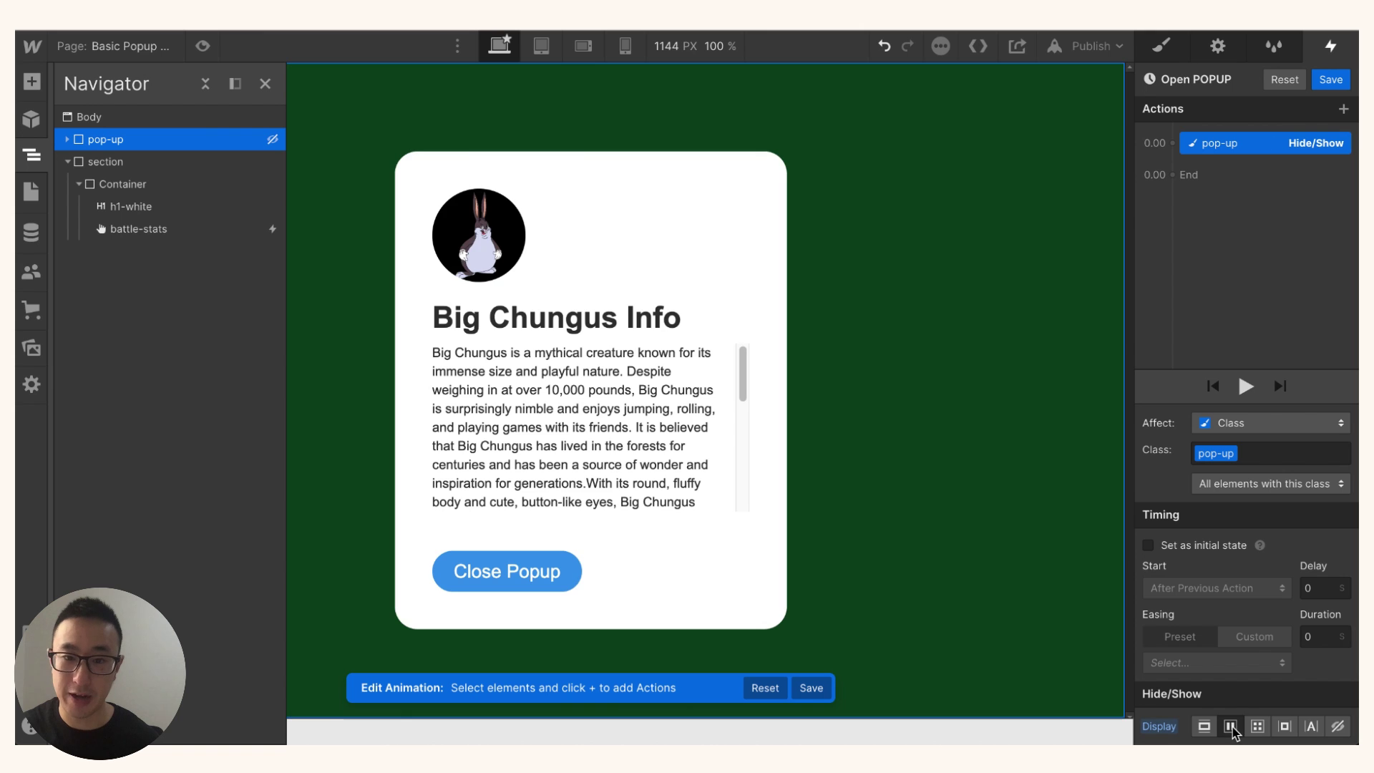
pyautogui.click(1331, 79)
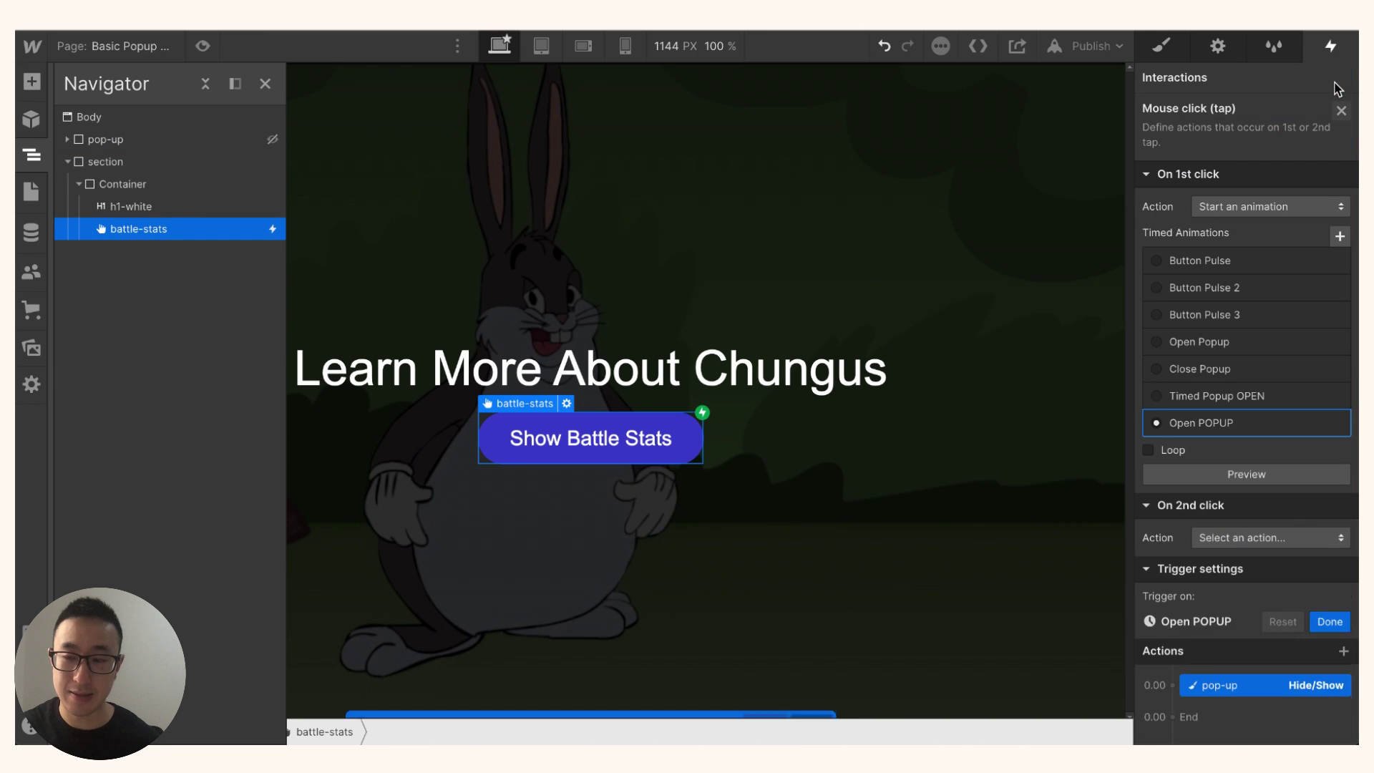
# Preview the page, test opening the pop-up with the Show Battle Stats button, and leave the preview
pyautogui.click(1174, 56)
pyautogui.press('super+shift+p')
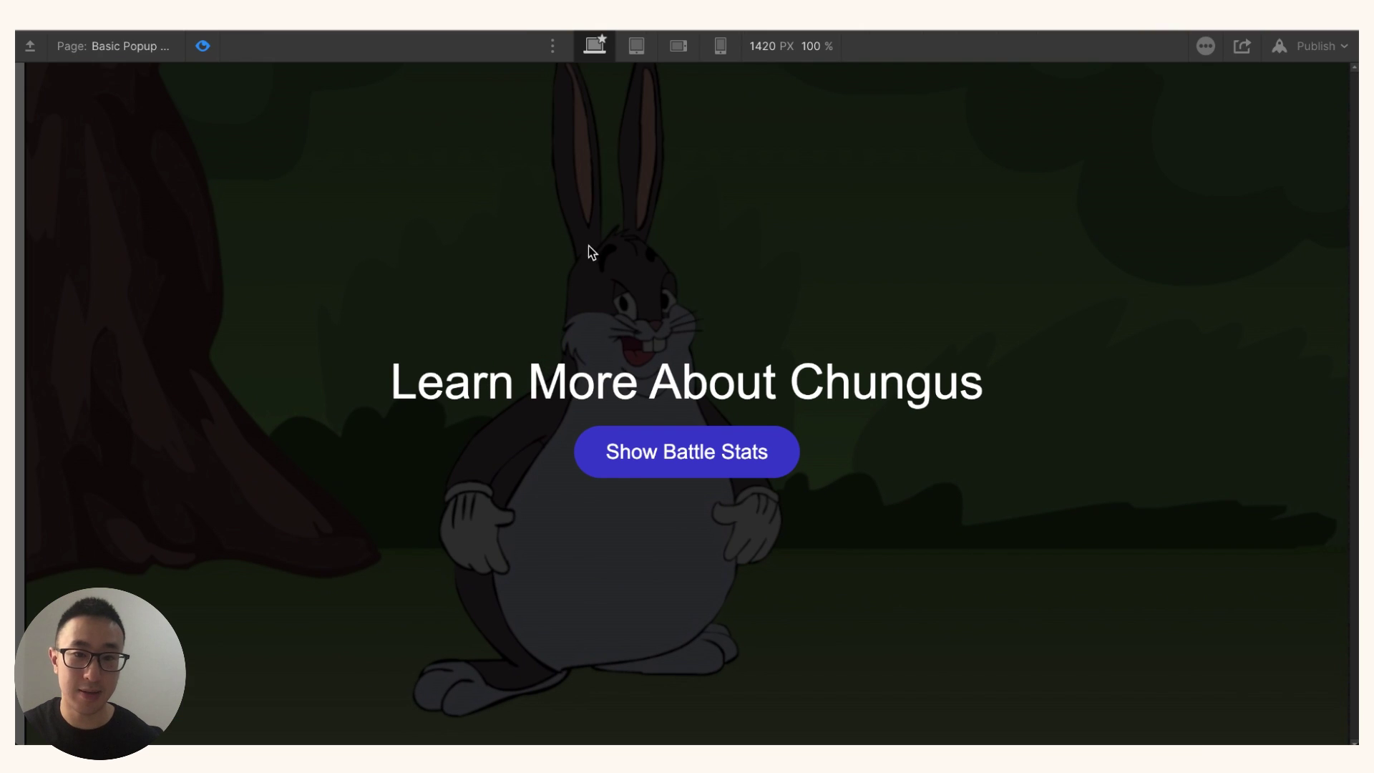
pyautogui.click(696, 453)
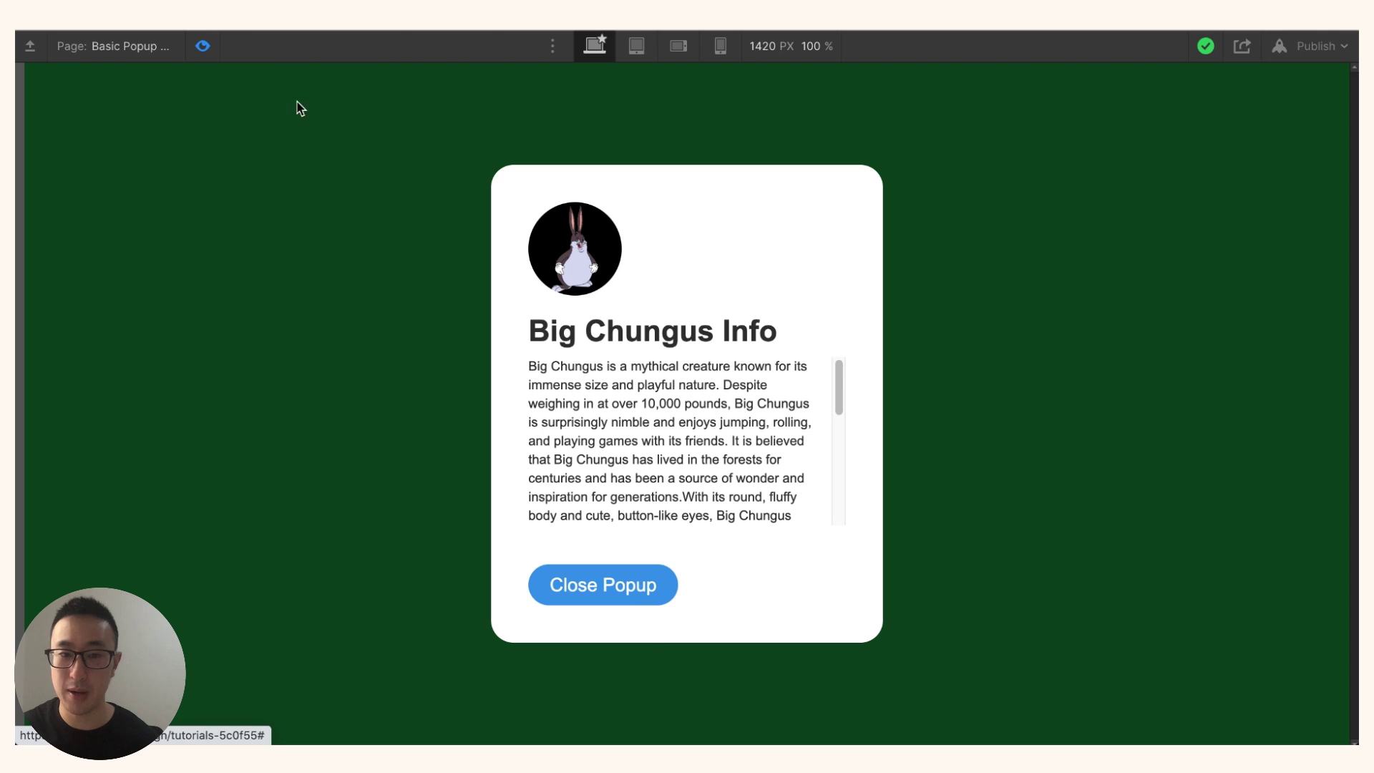
pyautogui.click(208, 49)
# Set the hidden pop-up element's display to Flex so it can be edited on the canvas
pyautogui.press('z')
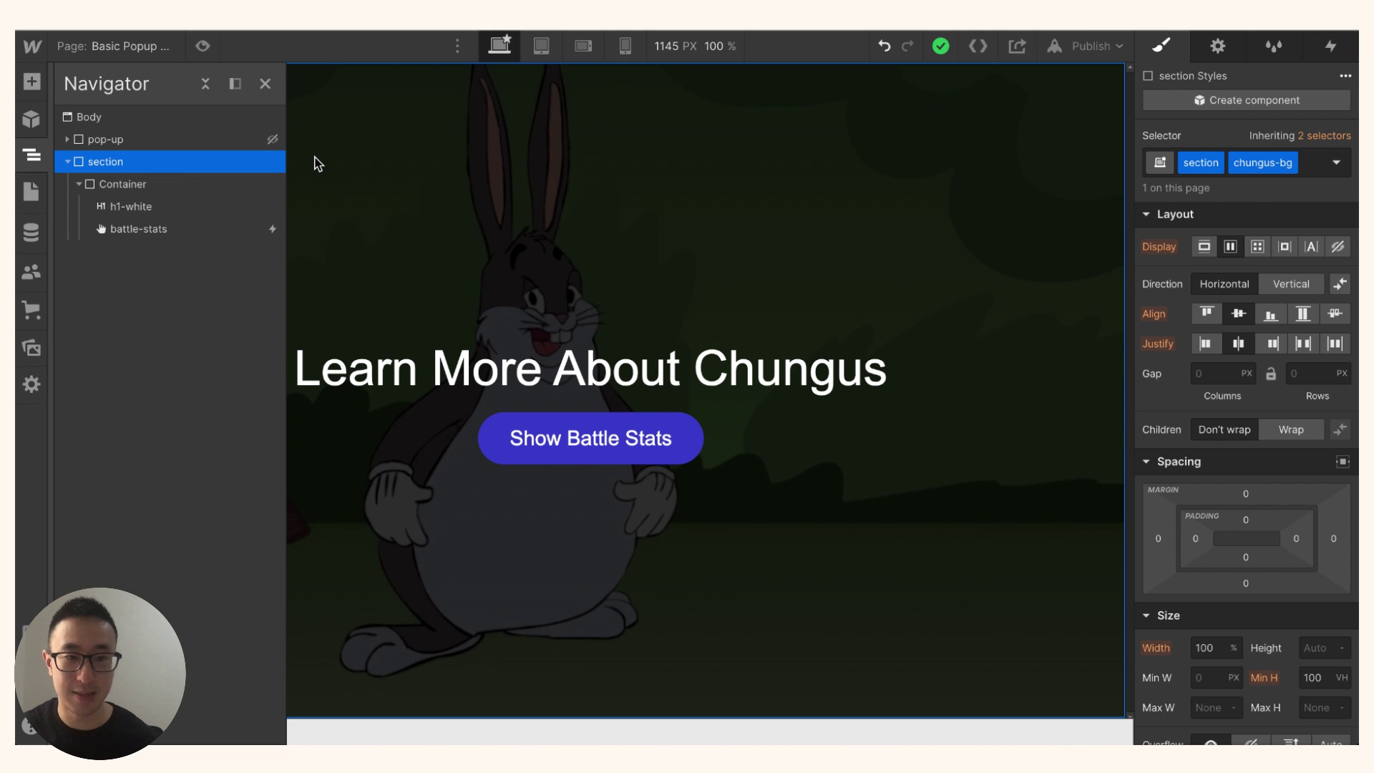
pyautogui.click(124, 141)
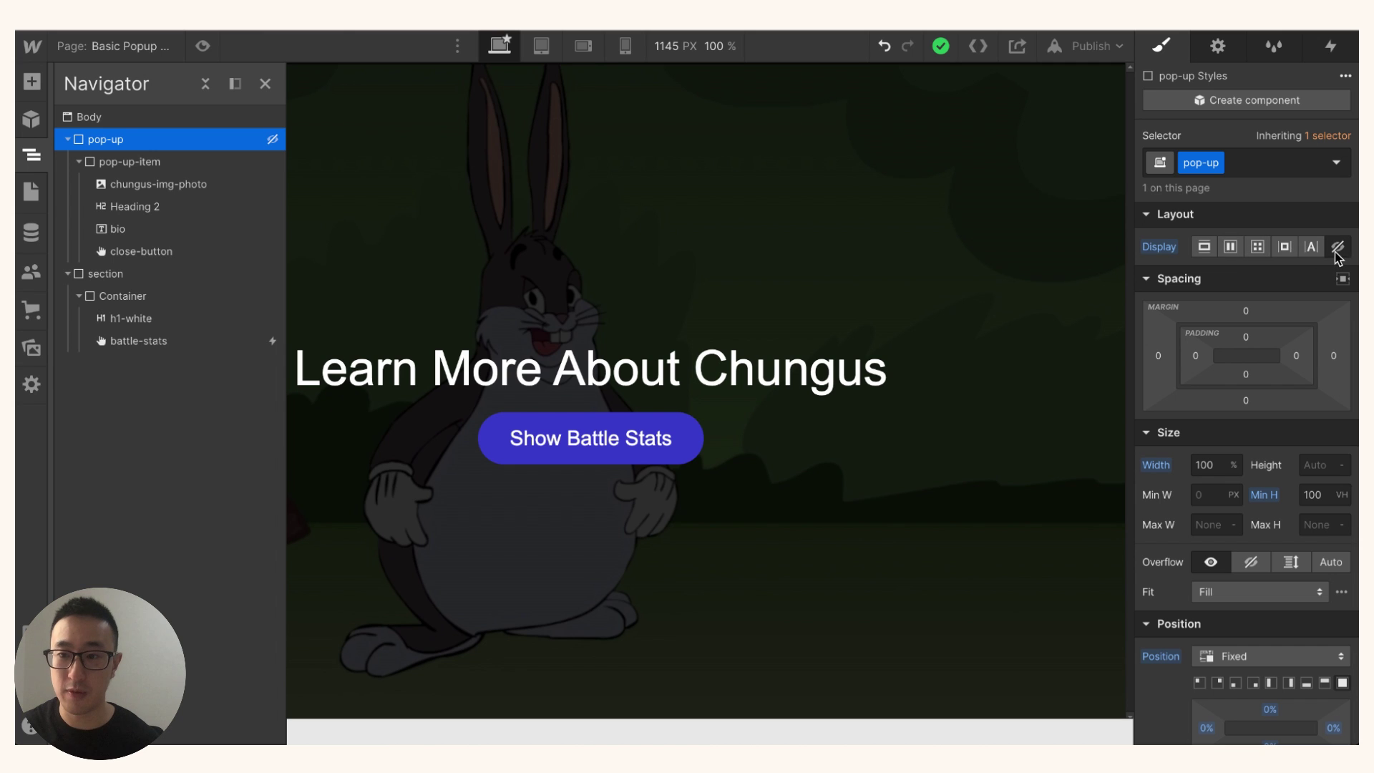
pyautogui.click(1228, 247)
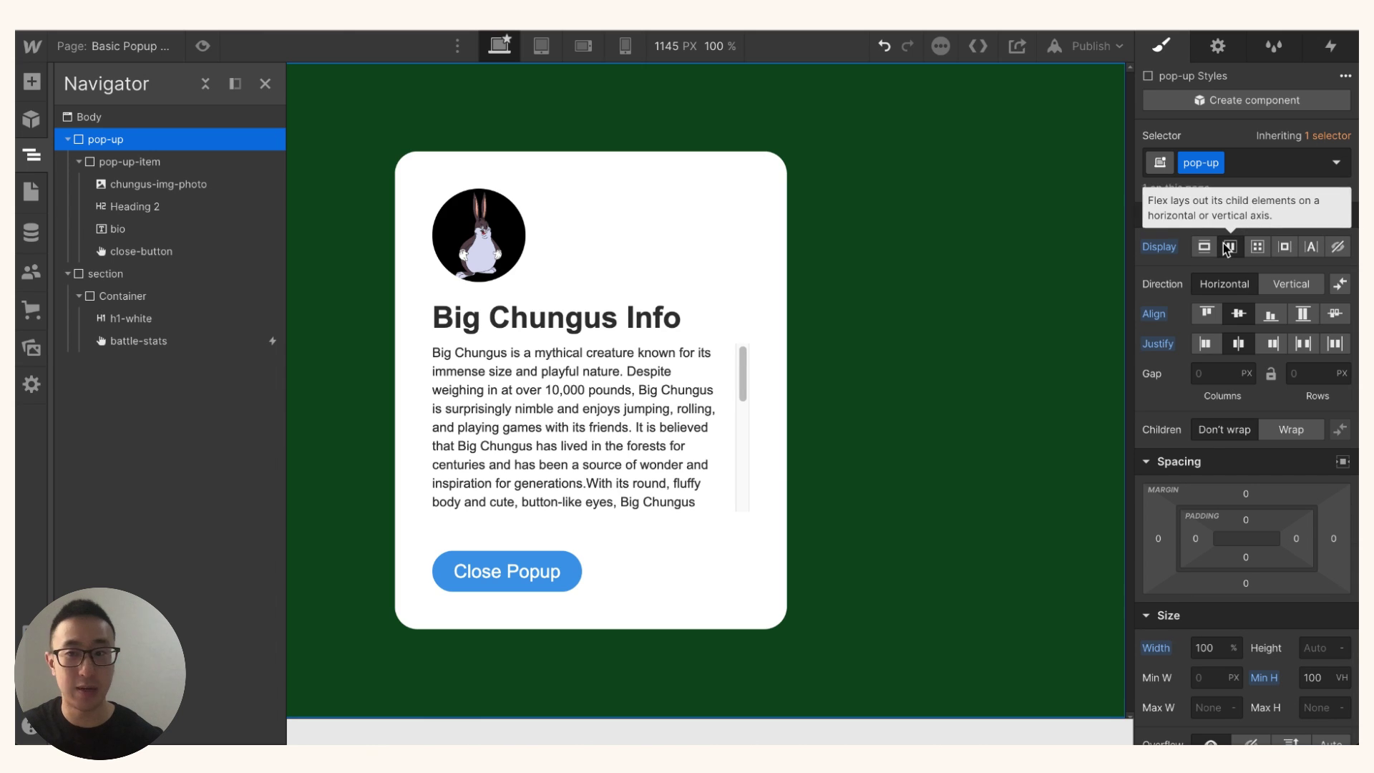
# Add a mouse click (tap) trigger to the Close Popup button that starts an animation on the first click
pyautogui.click(562, 571)
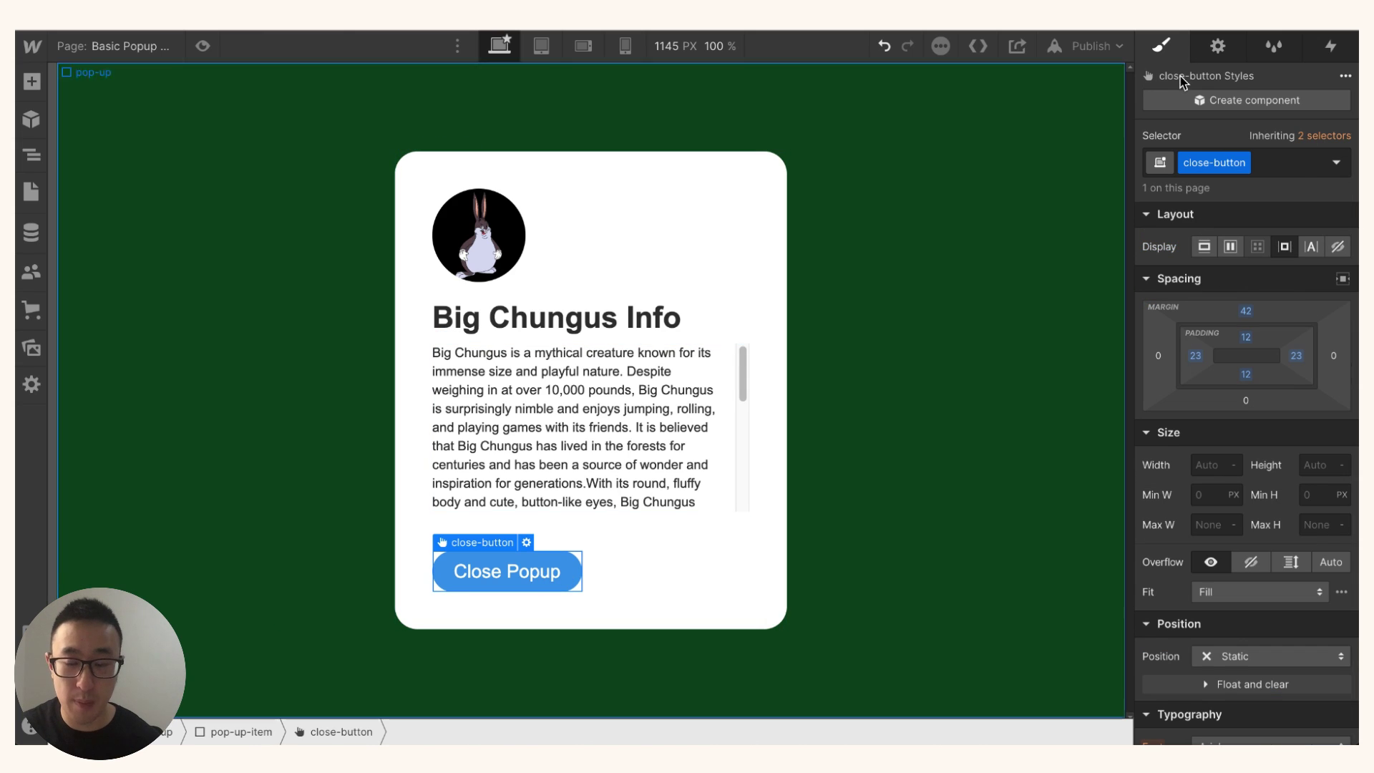
pyautogui.click(1331, 46)
pyautogui.click(1346, 107)
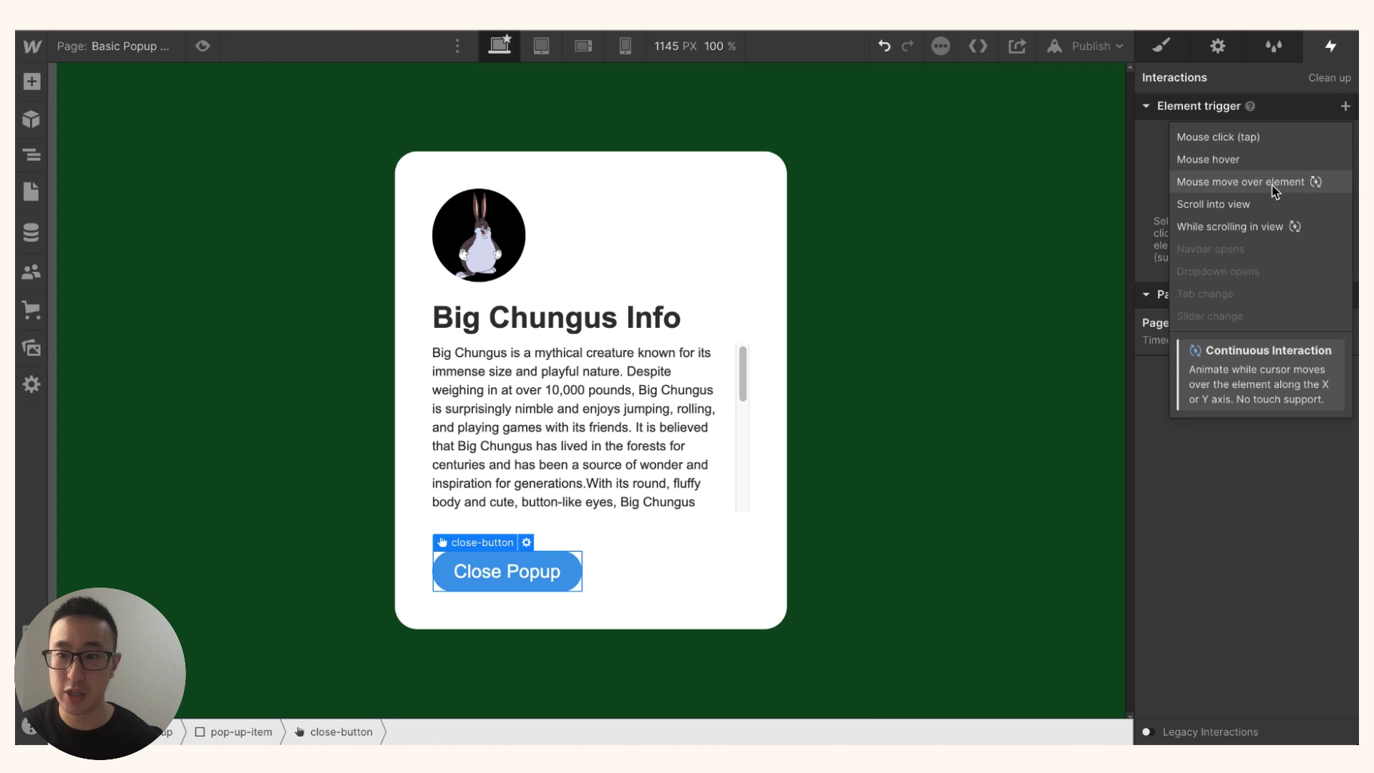
pyautogui.click(1267, 140)
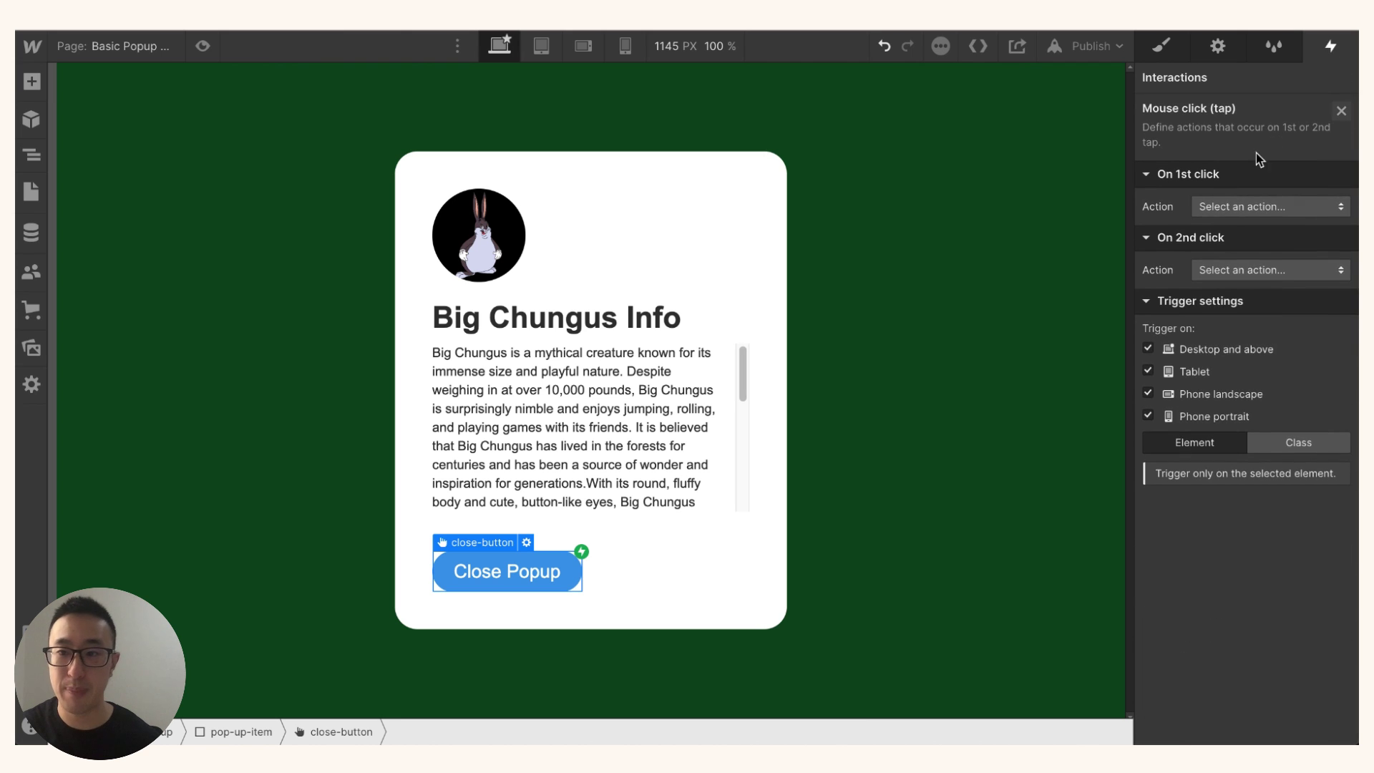
pyautogui.click(1228, 208)
pyautogui.click(1234, 252)
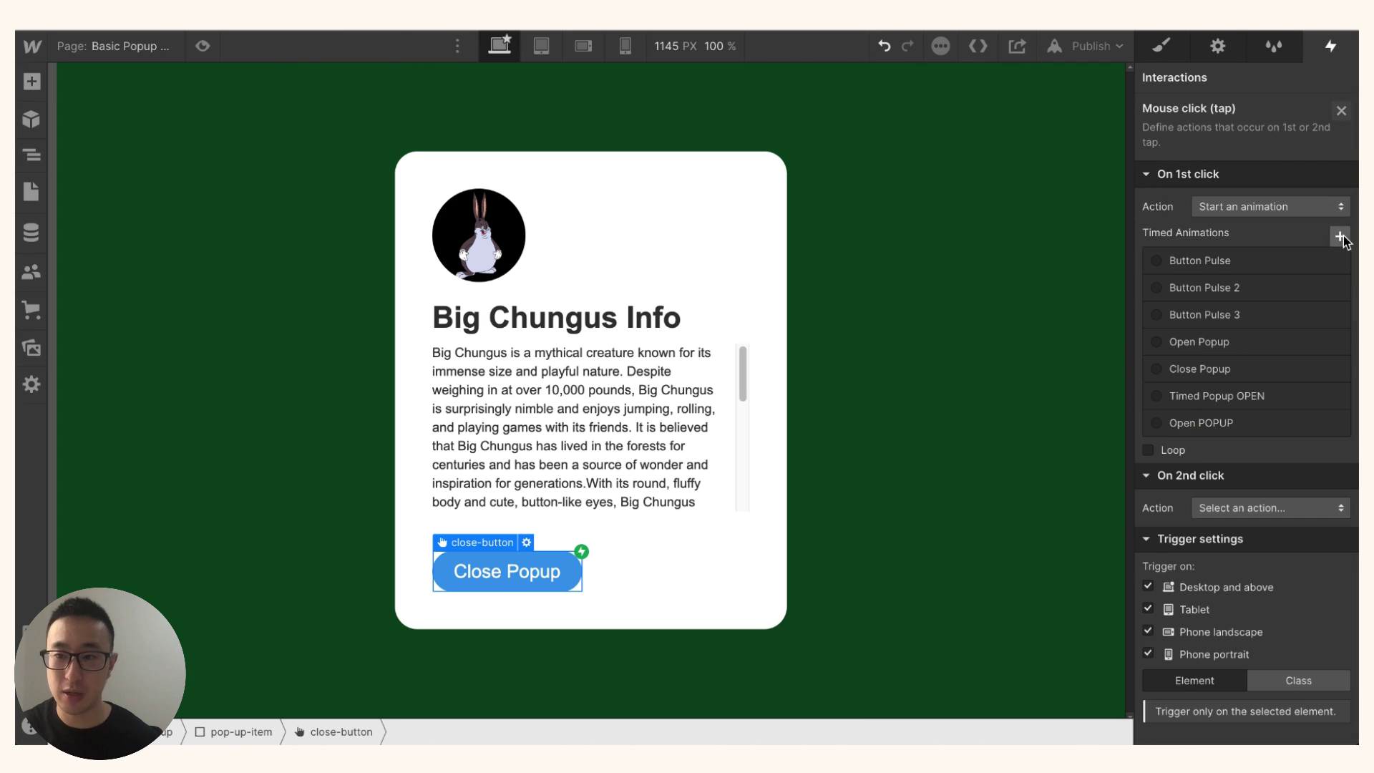
# Create a new timed animation named "Close POPUP" for the button's first click
pyautogui.click(1343, 236)
pyautogui.write('Close POP')
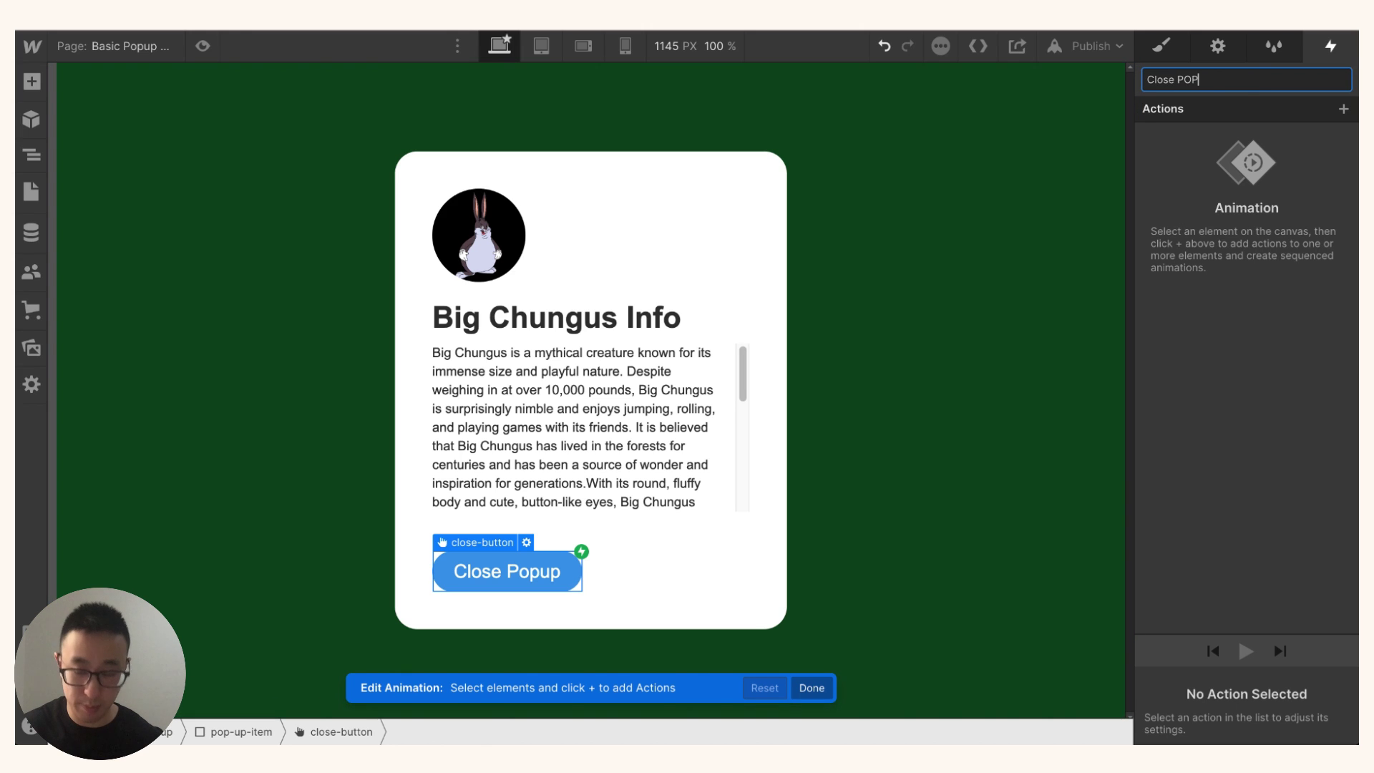
pyautogui.write('UP')
pyautogui.press('Return')
# Add a Hide/Show action that sets the pop-up's display to None, and save the animation
pyautogui.press('z')
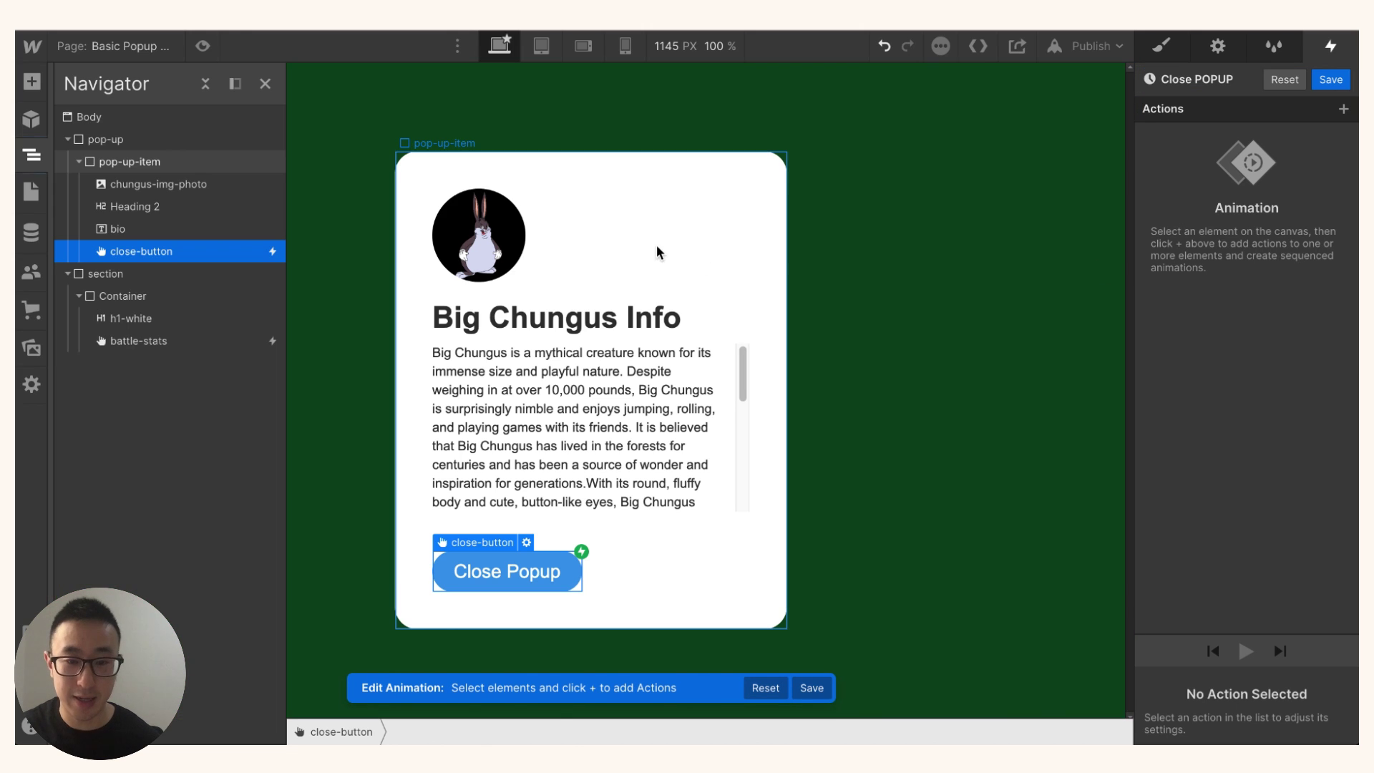
pyautogui.click(201, 143)
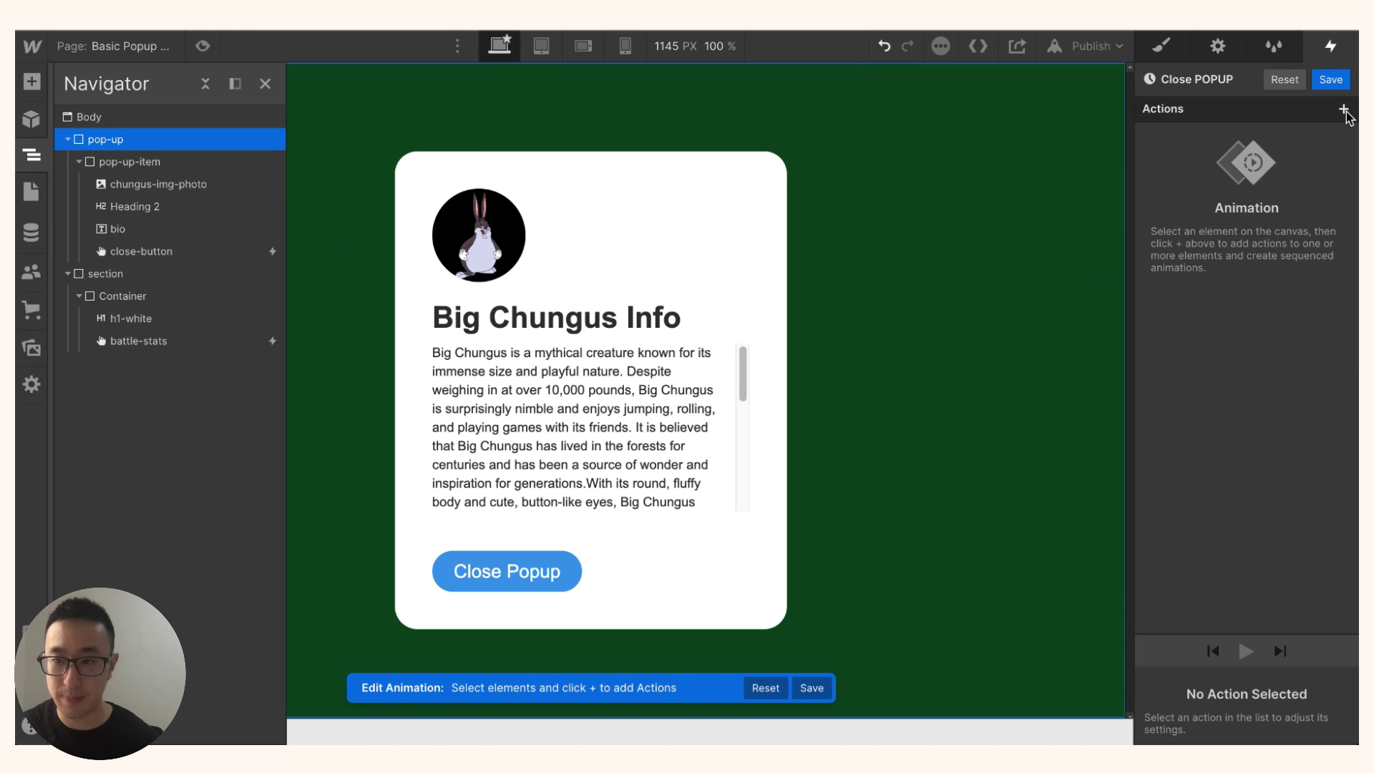
pyautogui.click(1344, 109)
pyautogui.click(1217, 451)
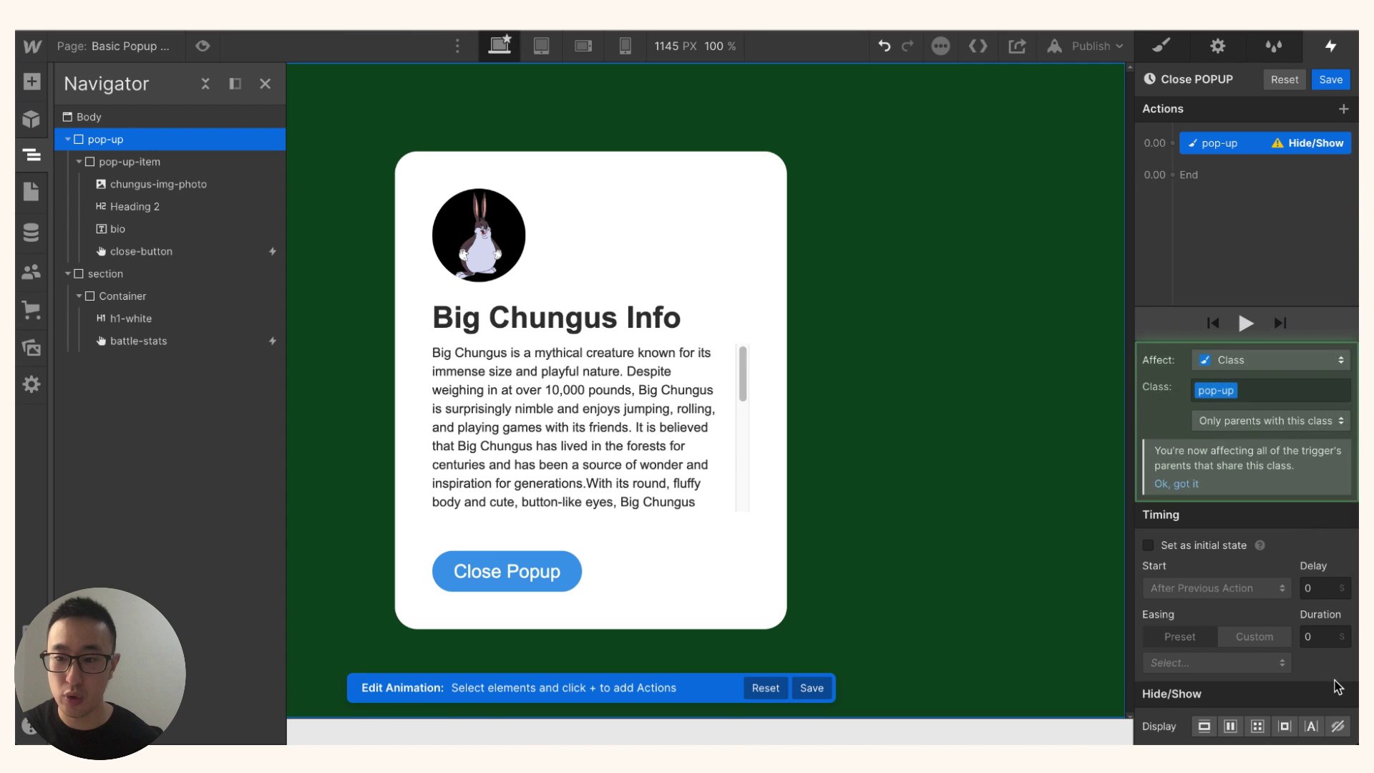
pyautogui.click(1338, 726)
pyautogui.click(1331, 80)
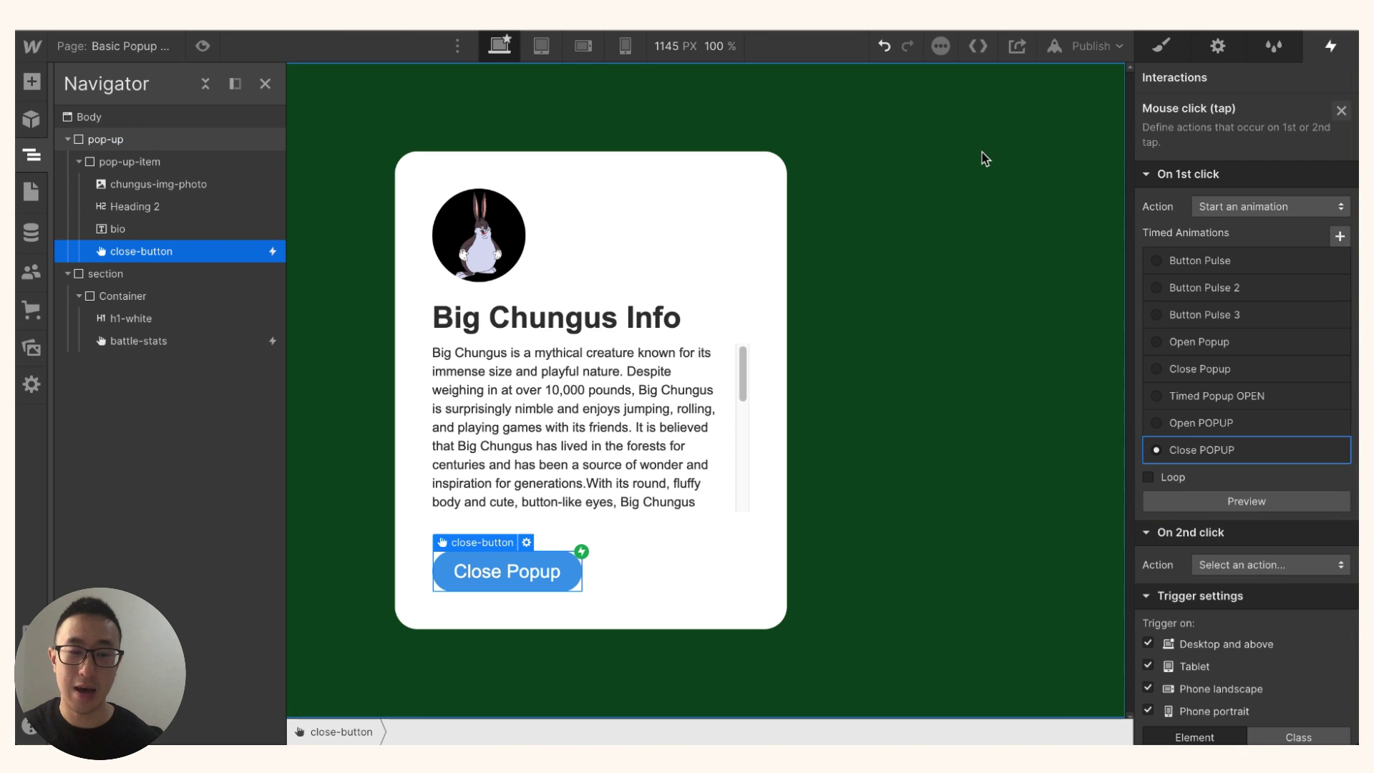
# Set the pop-up element's own display style to None so it starts hidden on the page
pyautogui.press('z')
pyautogui.click(1186, 47)
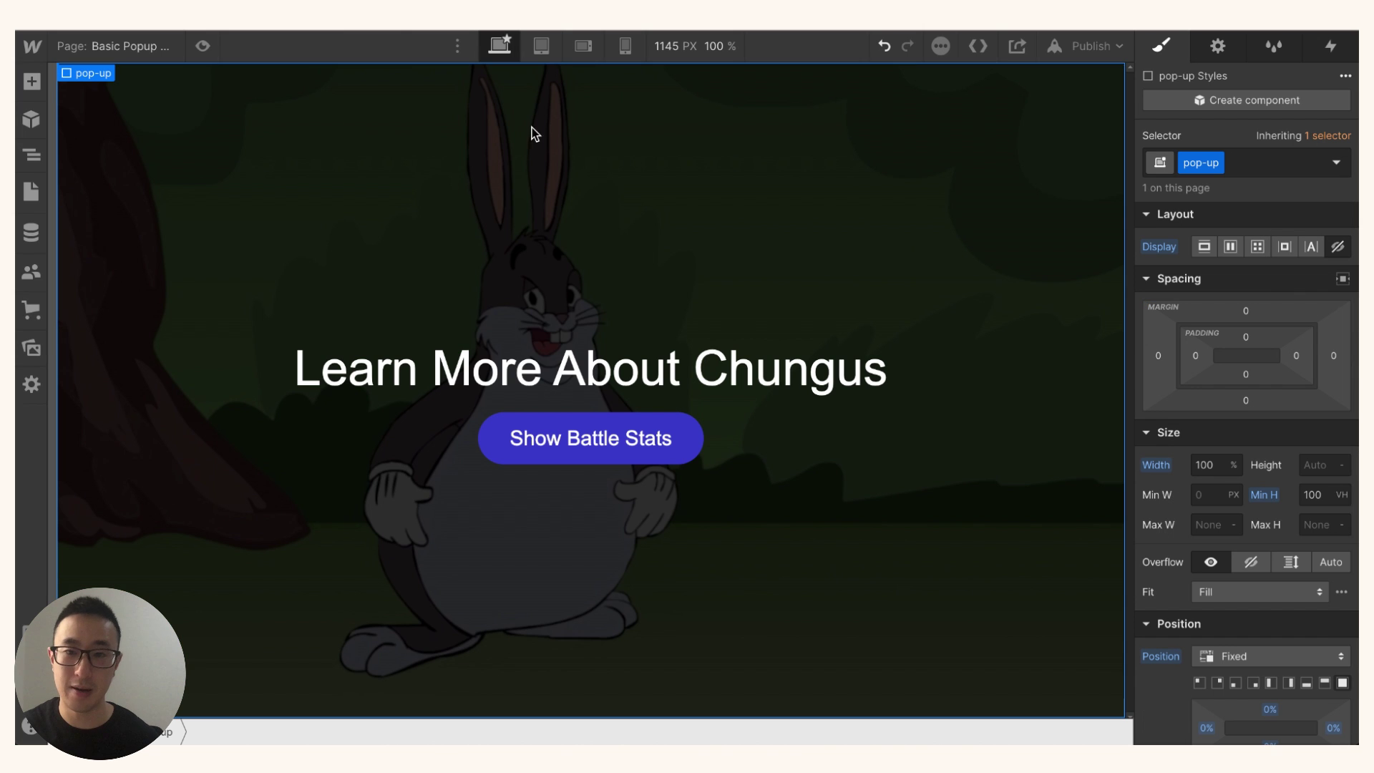
pyautogui.click(1339, 248)
# Preview the page, test opening the pop-up, scrolling its bio text and closing it, and leave the preview
pyautogui.click(193, 50)
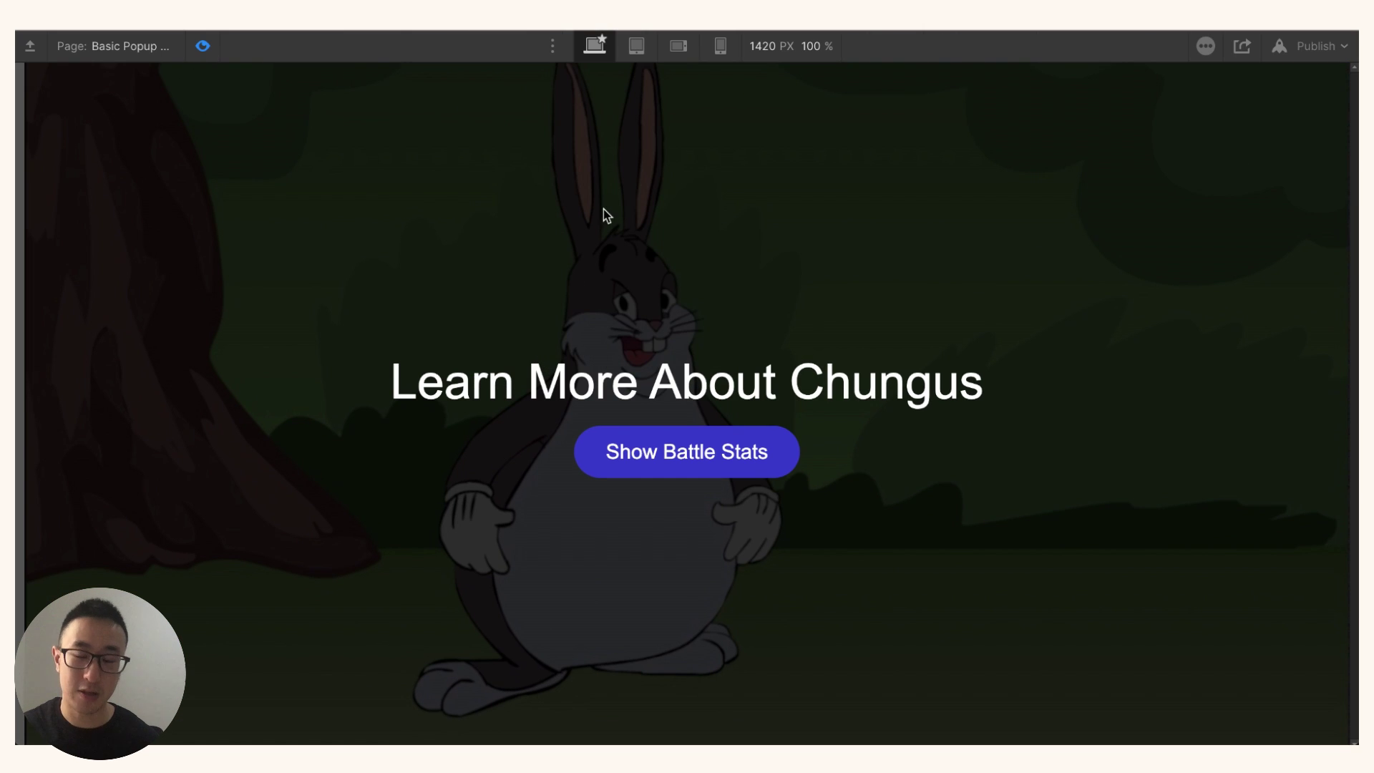
pyautogui.click(725, 458)
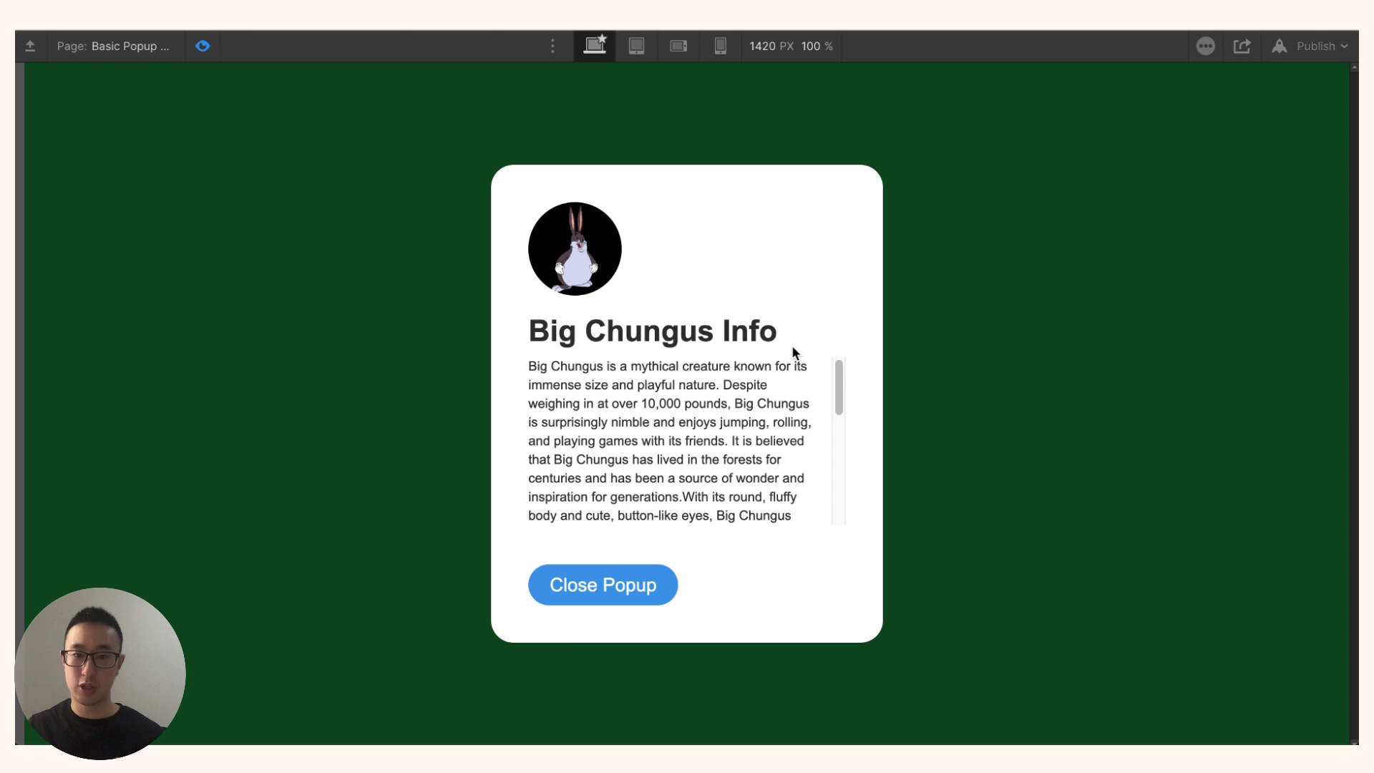
pyautogui.scroll(-5, 719, 460)
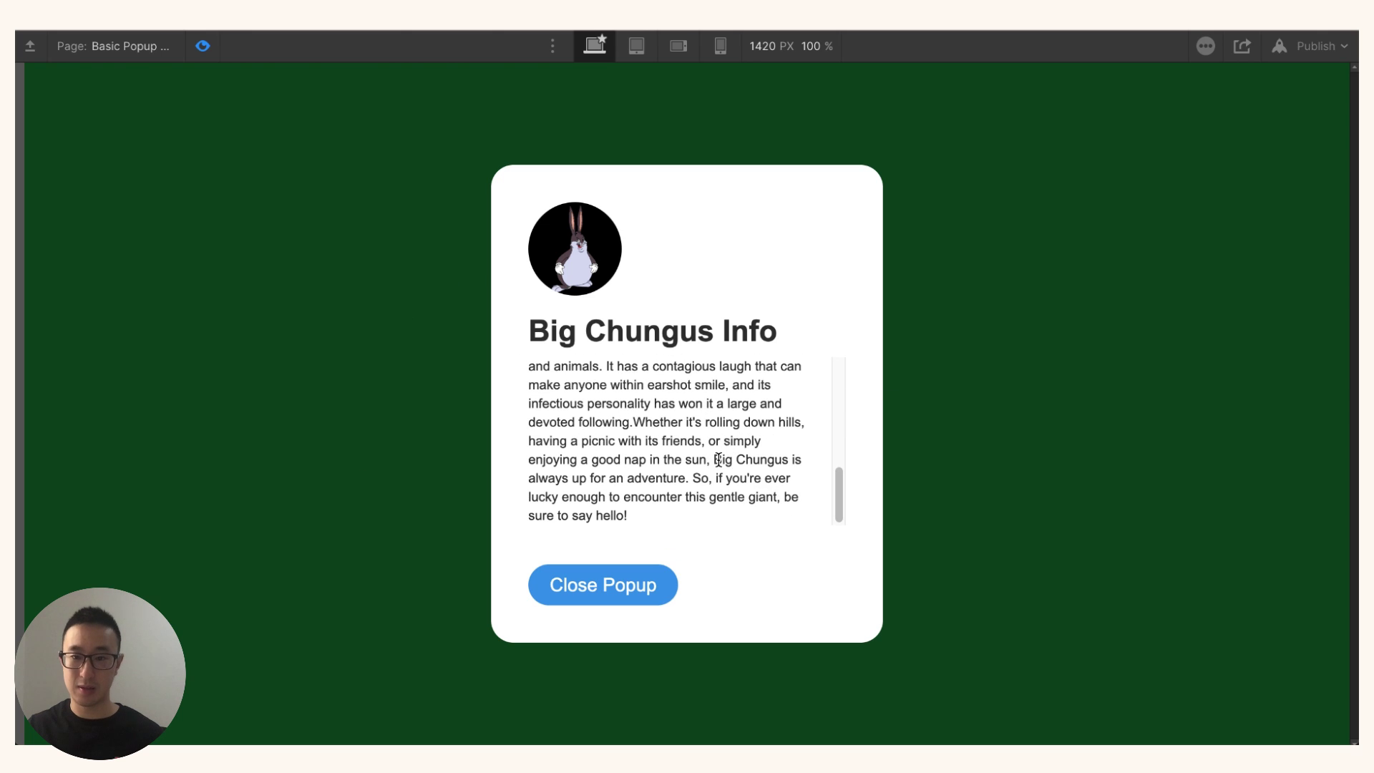
pyautogui.click(642, 594)
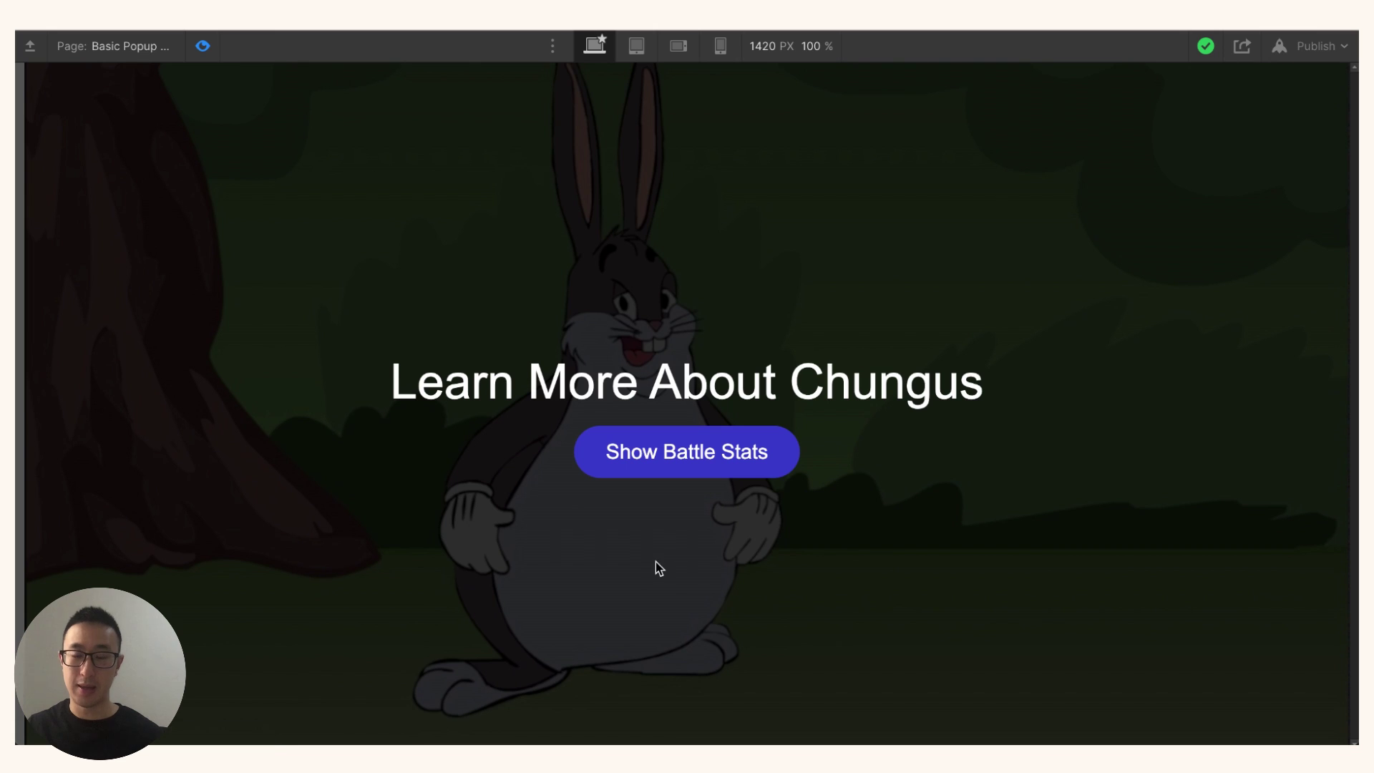
pyautogui.click(204, 47)
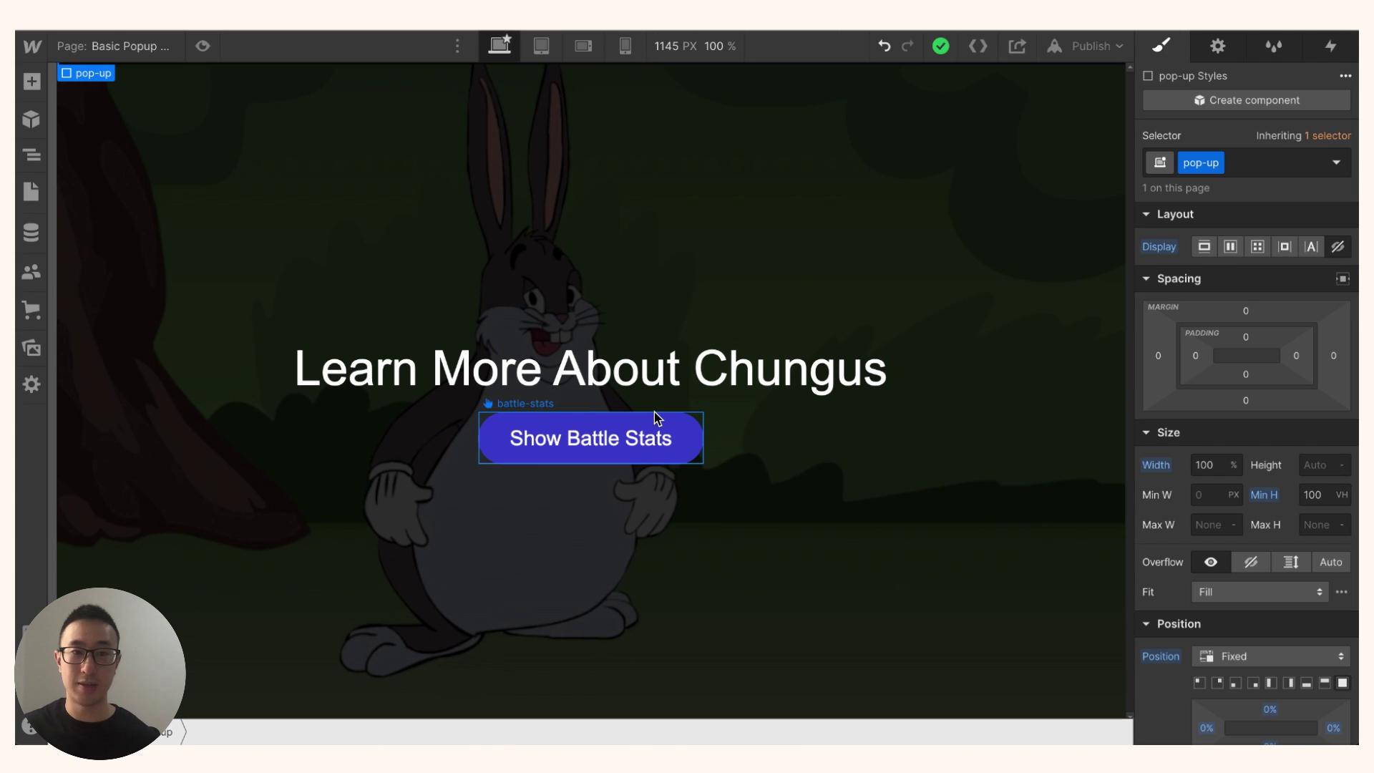
# Preview the page again, open and close the pop-up twice with its two buttons, and return to the editor
pyautogui.click(781, 303)
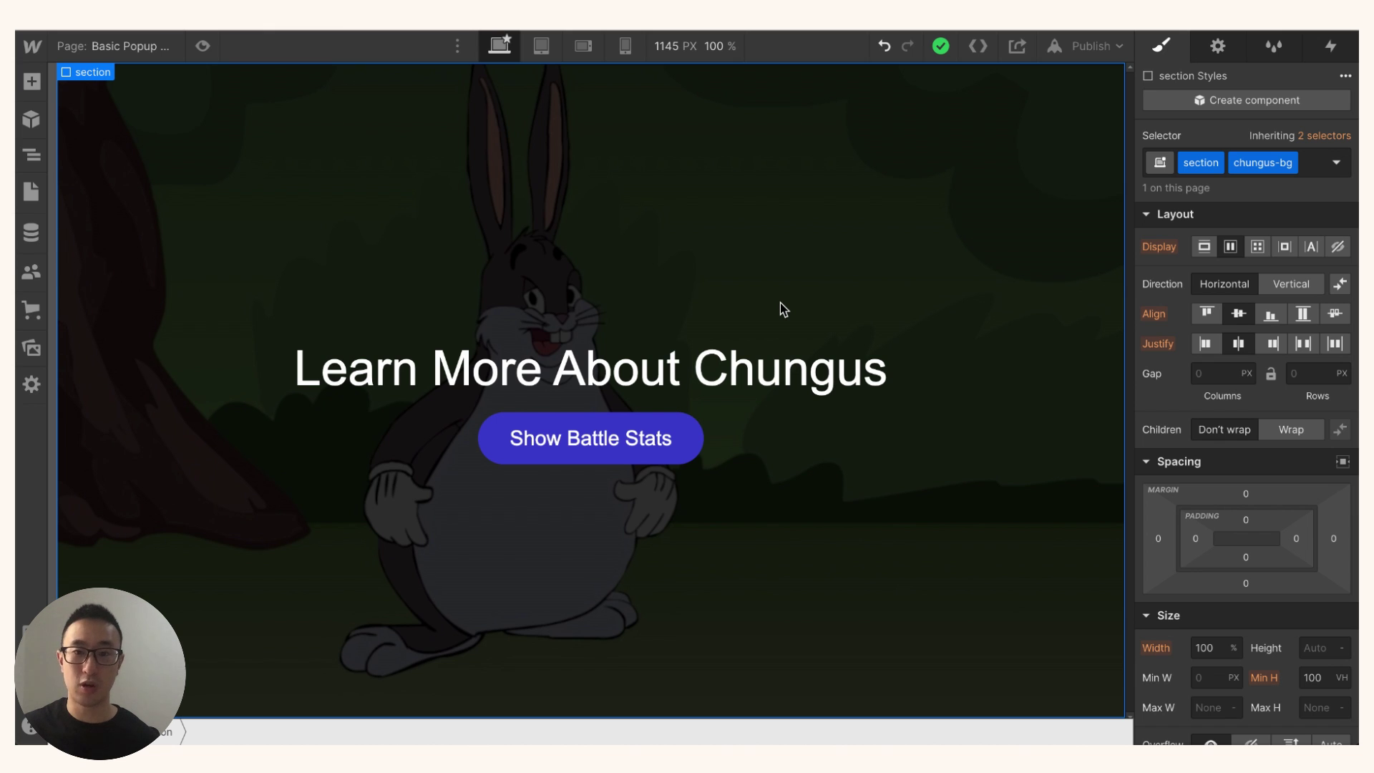
pyautogui.click(202, 45)
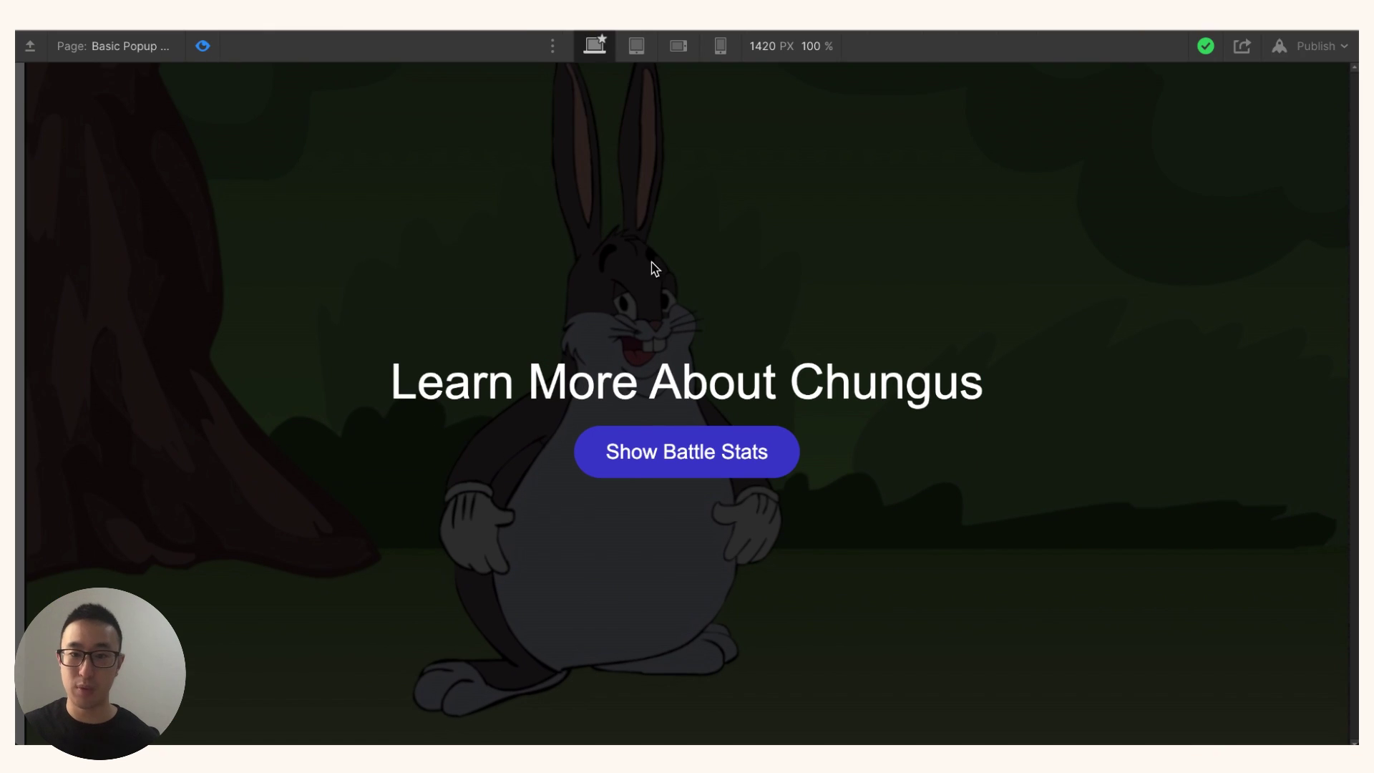
pyautogui.click(665, 456)
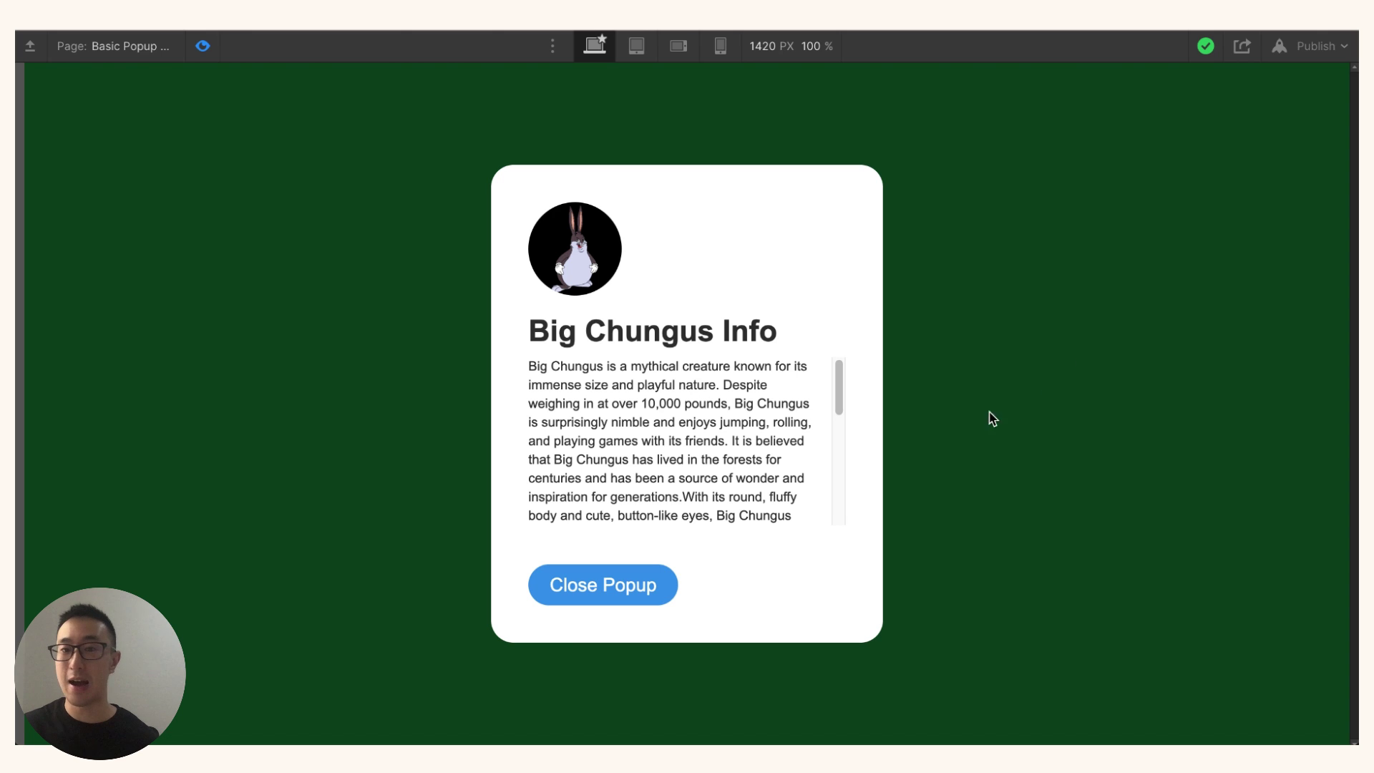
pyautogui.scroll(-1, 793, 426)
pyautogui.click(657, 594)
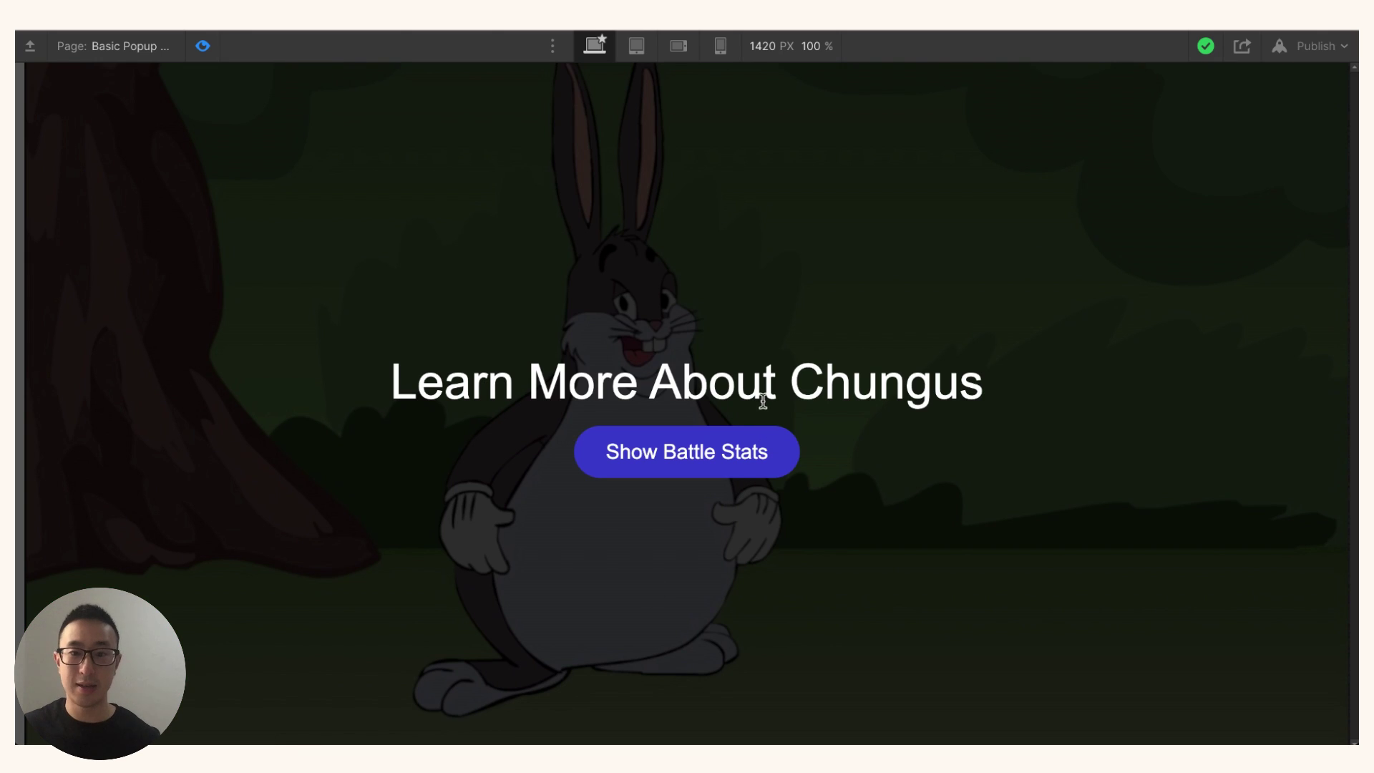
pyautogui.click(704, 469)
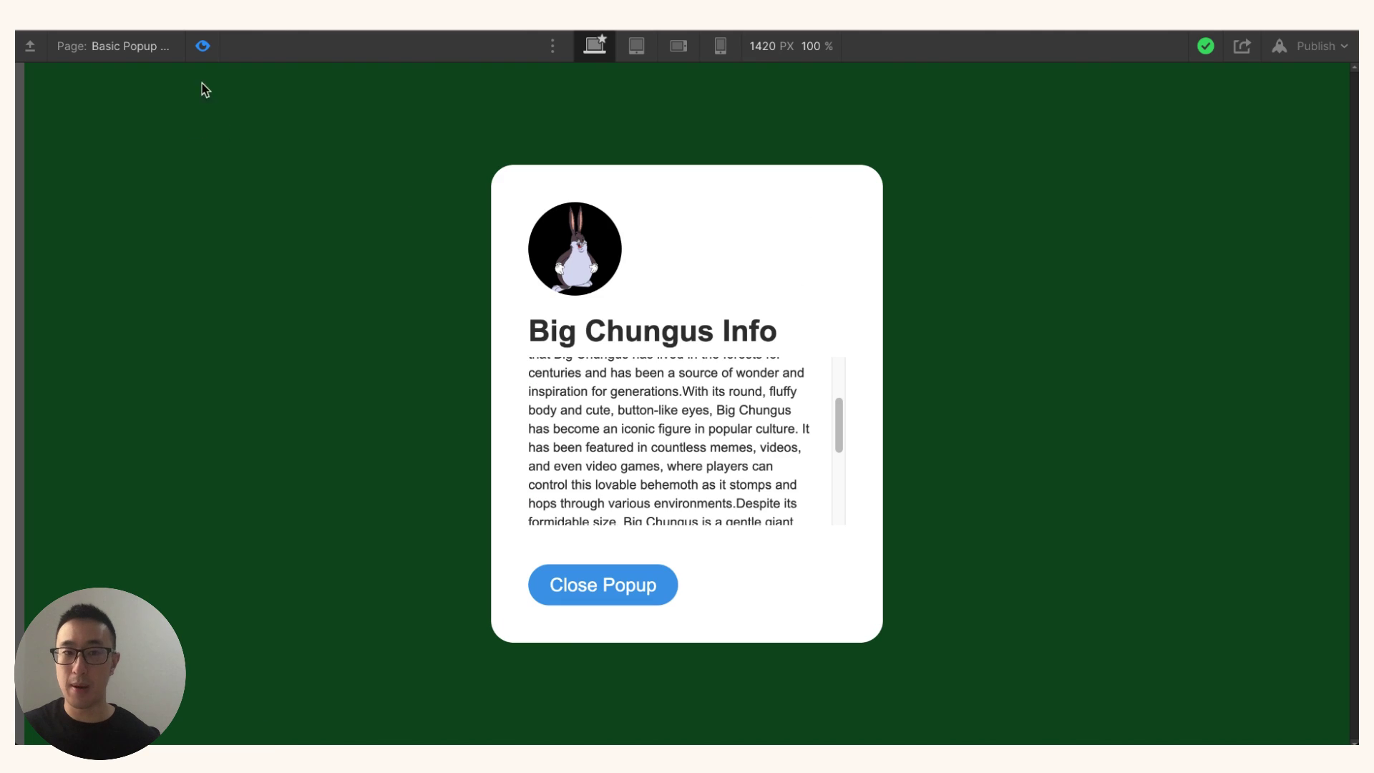
pyautogui.click(581, 580)
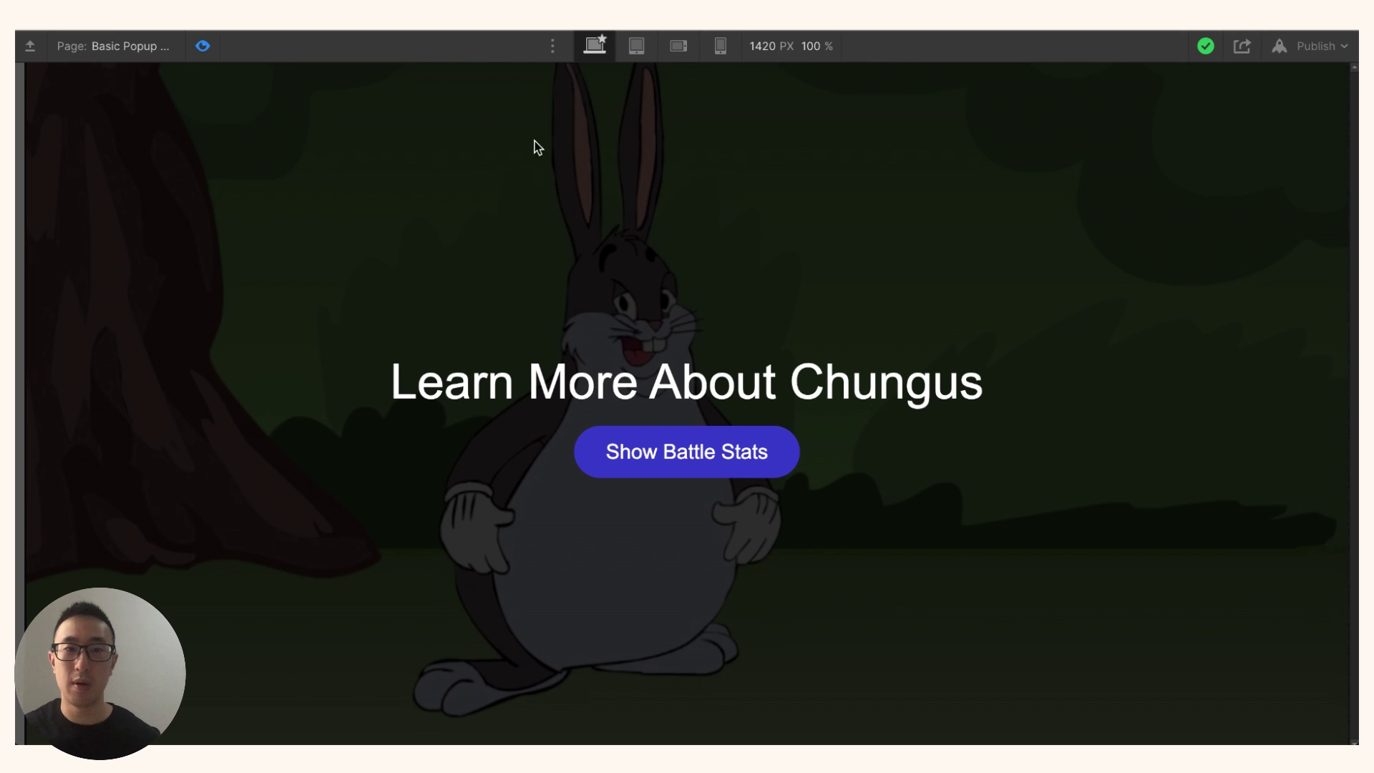
pyautogui.click(202, 46)
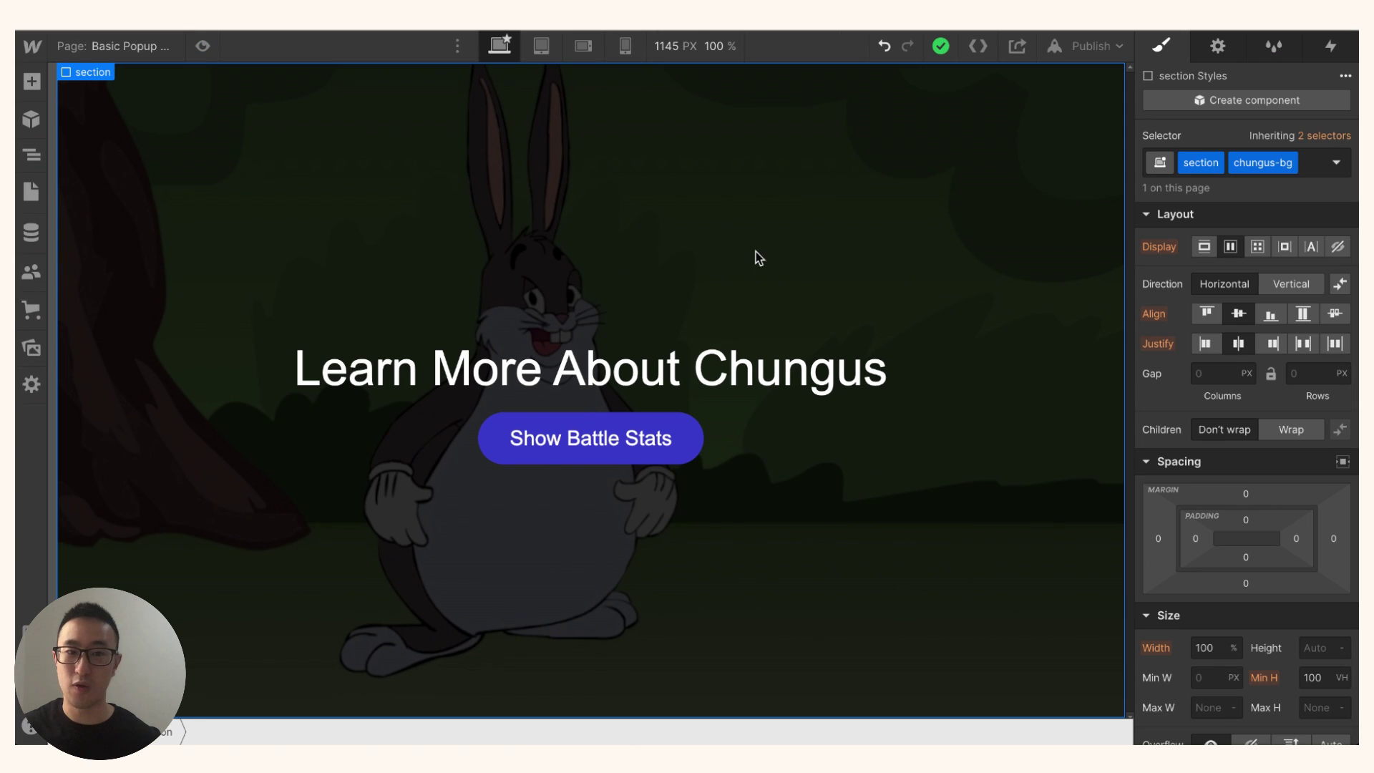